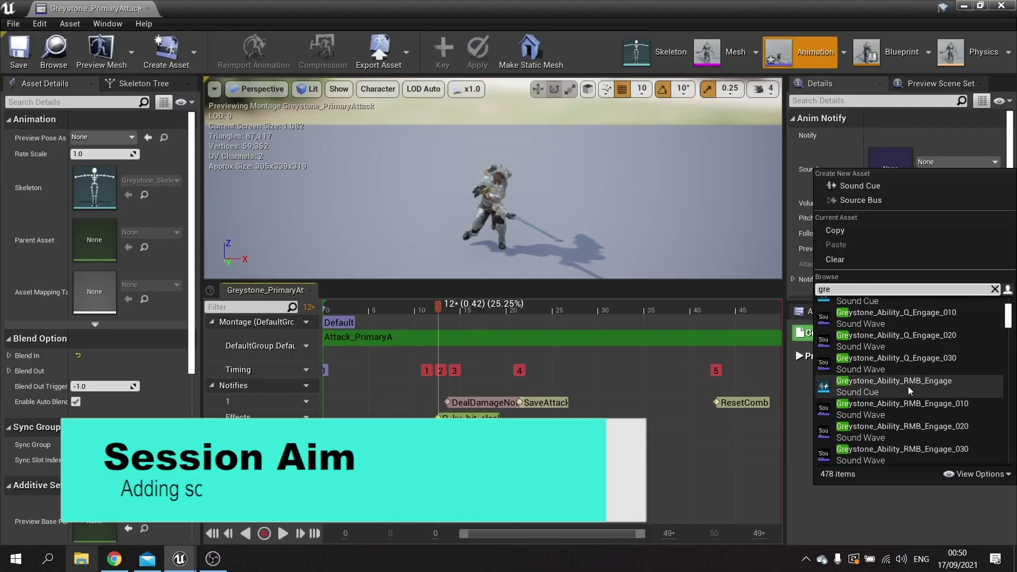
{"action": "scroll", "coordinate": [908, 385], "scroll_direction": "up", "scroll_amount": 2}
{"action": "scroll", "coordinate": [908, 383], "scroll_direction": "down", "scroll_amount": 3}
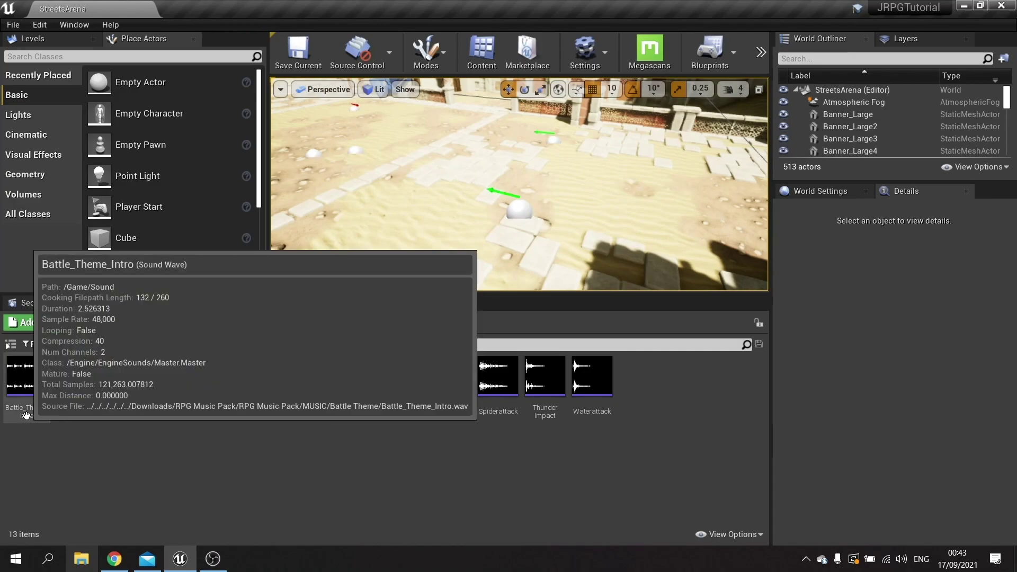
Preview the Battle_Theme_Intro and Battle_Theme_Loop sound waves in the Sound folder.
{"action": "left_click", "coordinate": [26, 375]}
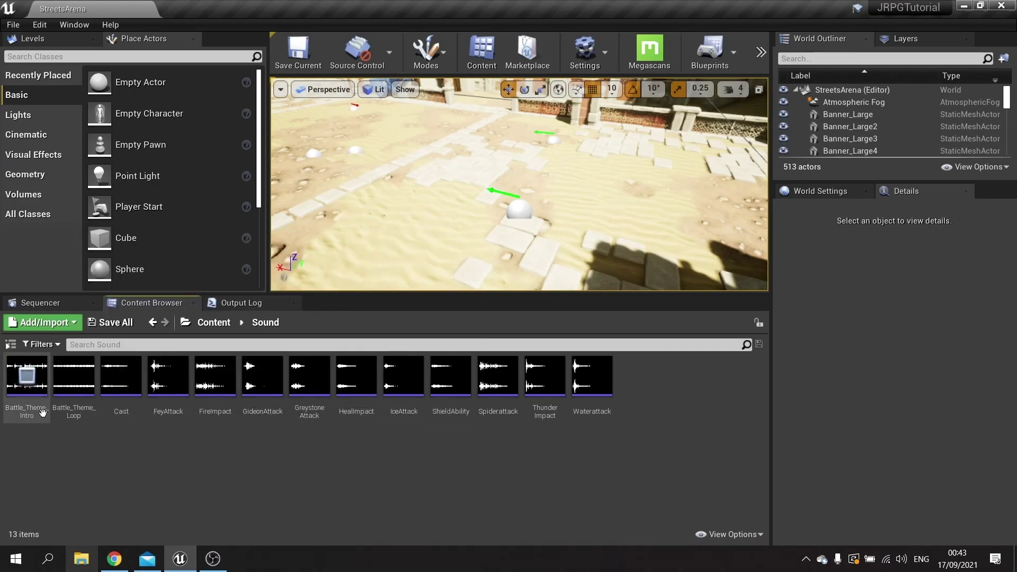
{"action": "mouse_move", "coordinate": [79, 383]}
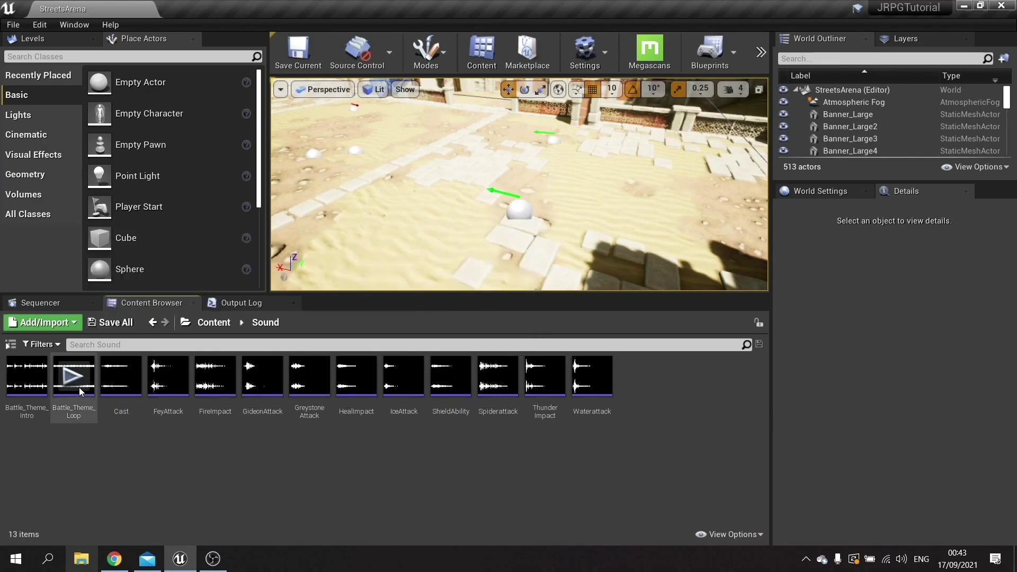
{"action": "left_click", "coordinate": [79, 382]}
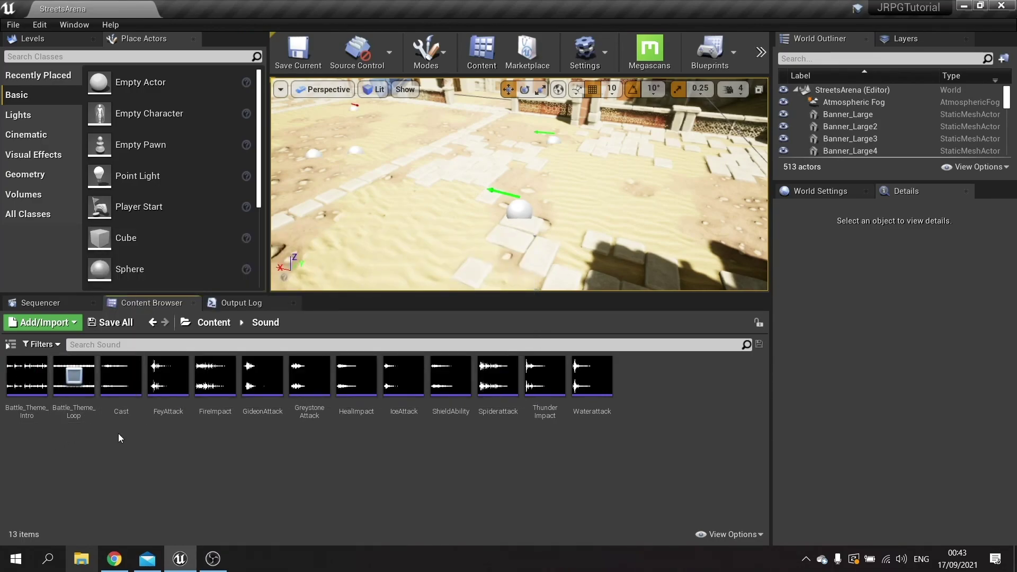
{"action": "left_click", "coordinate": [75, 377]}
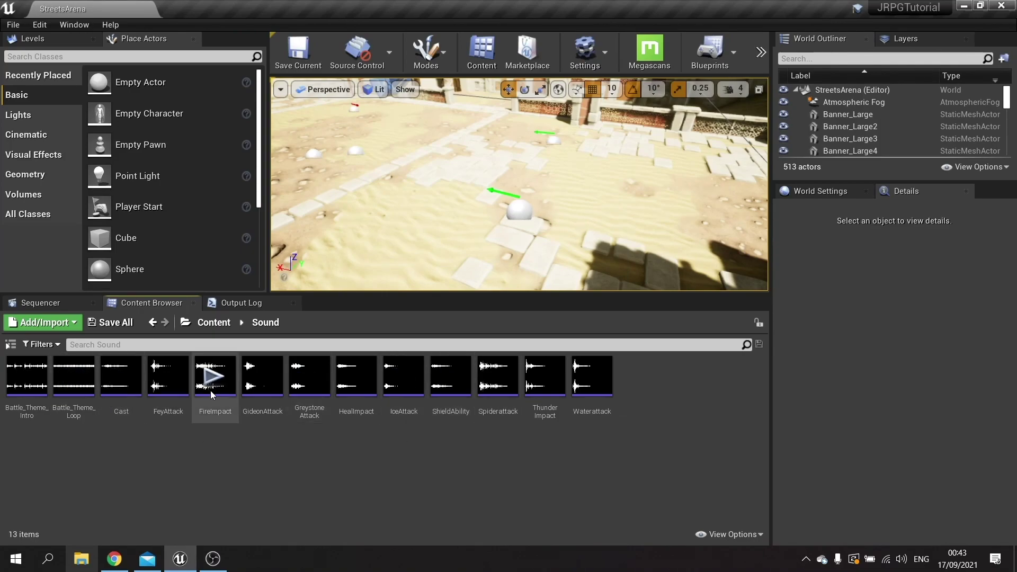
Create a Sound Cue named BattleMusicCue in the Sound folder.
{"action": "right_click", "coordinate": [632, 368]}
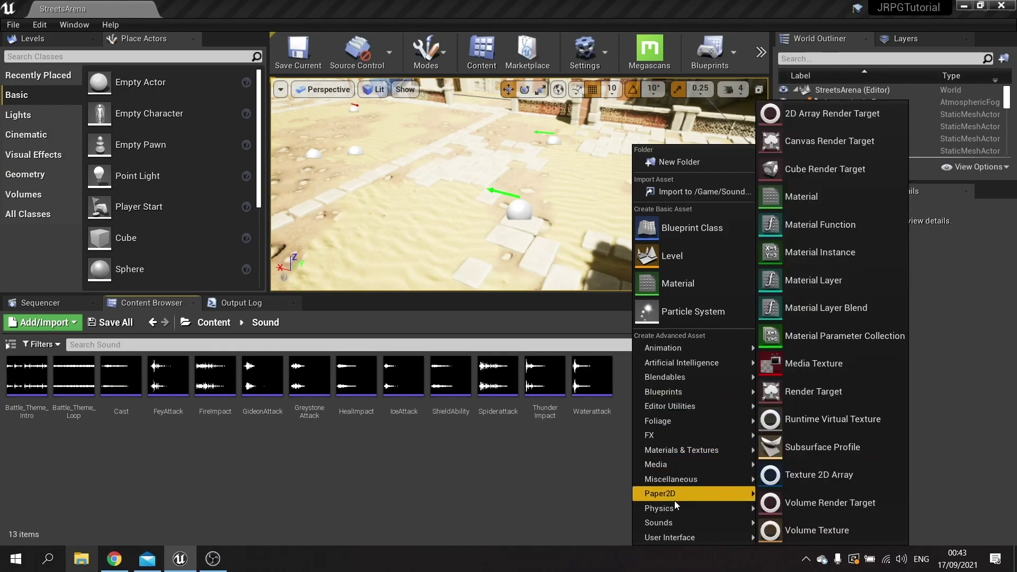
{"action": "left_click", "coordinate": [829, 424]}
{"action": "right_click", "coordinate": [682, 472]}
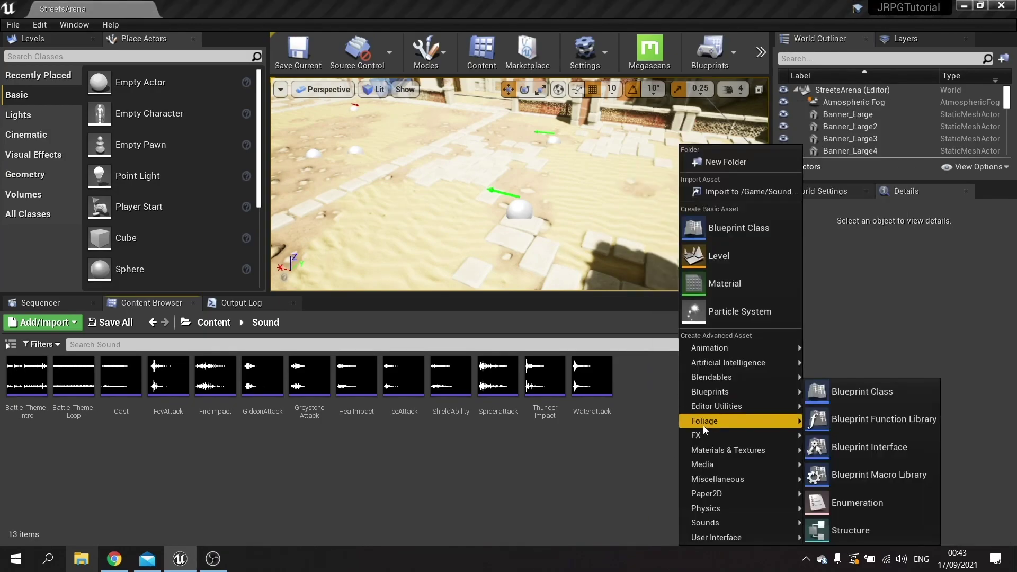
{"action": "mouse_move", "coordinate": [736, 523]}
{"action": "left_click", "coordinate": [863, 426]}
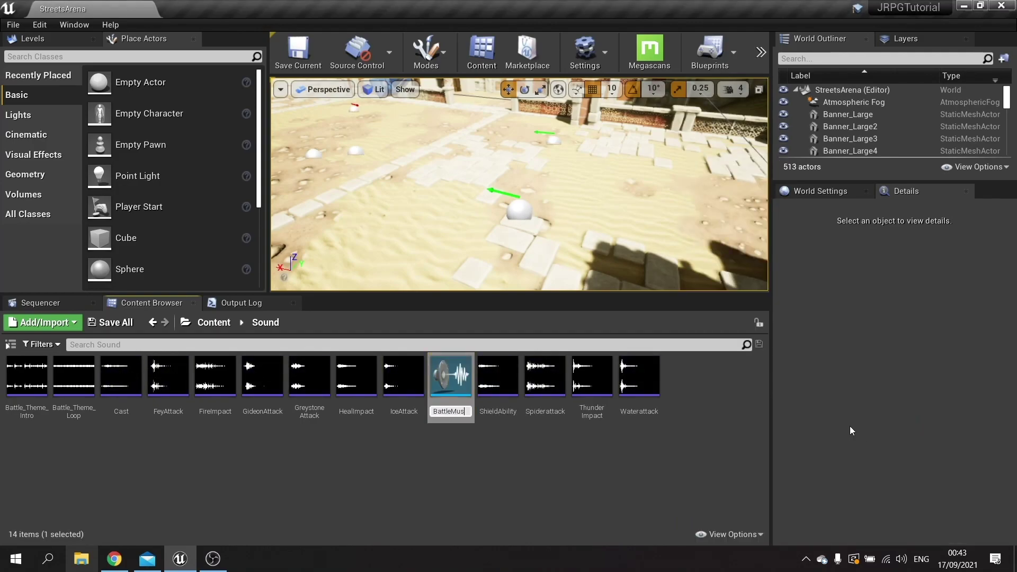
{"action": "key", "text": "Return"}
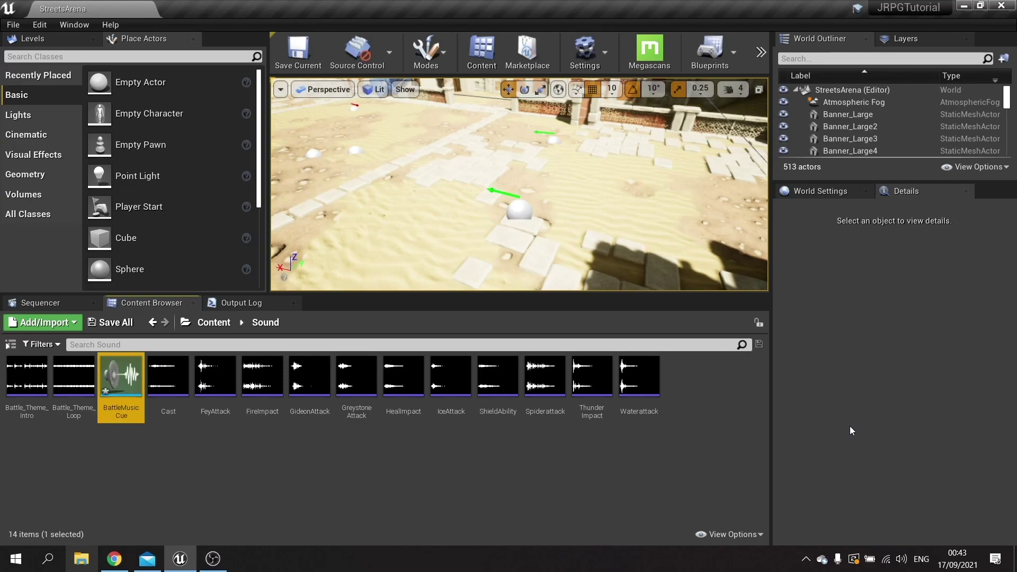
Open BattleMusicCue and add a Wave Player node that uses Battle_Theme_Intro, placed well away from the Output node.
{"action": "double_click", "coordinate": [124, 416]}
{"action": "left_click", "coordinate": [592, 191]}
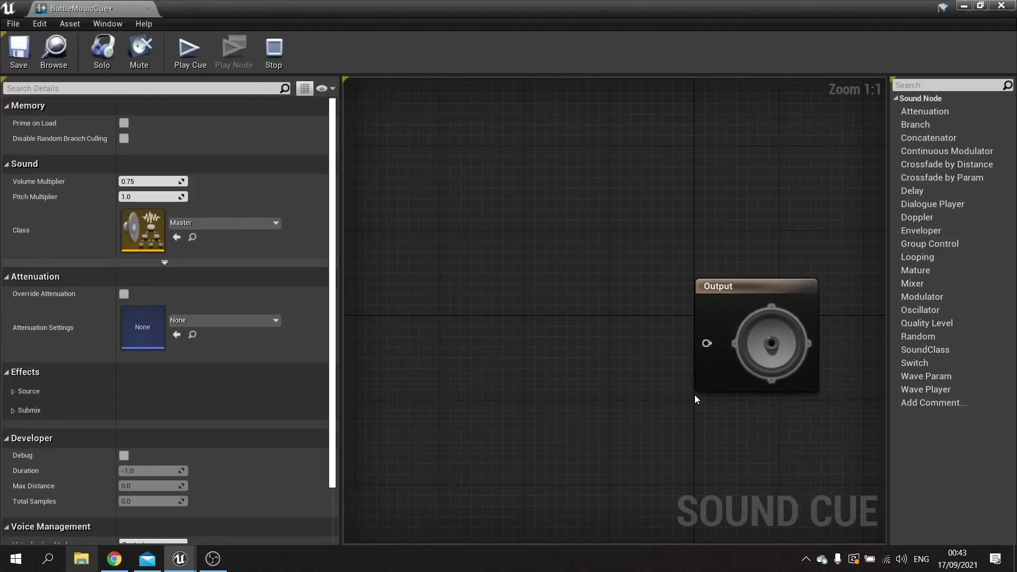
{"action": "right_click", "coordinate": [542, 287]}
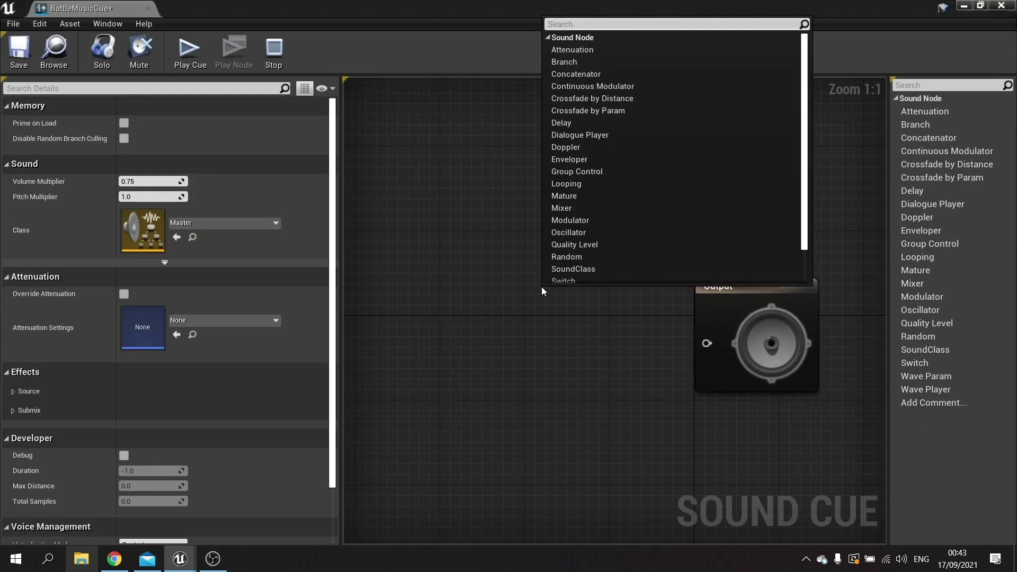
{"action": "type", "text": "wavepl"}
{"action": "key", "text": "Return"}
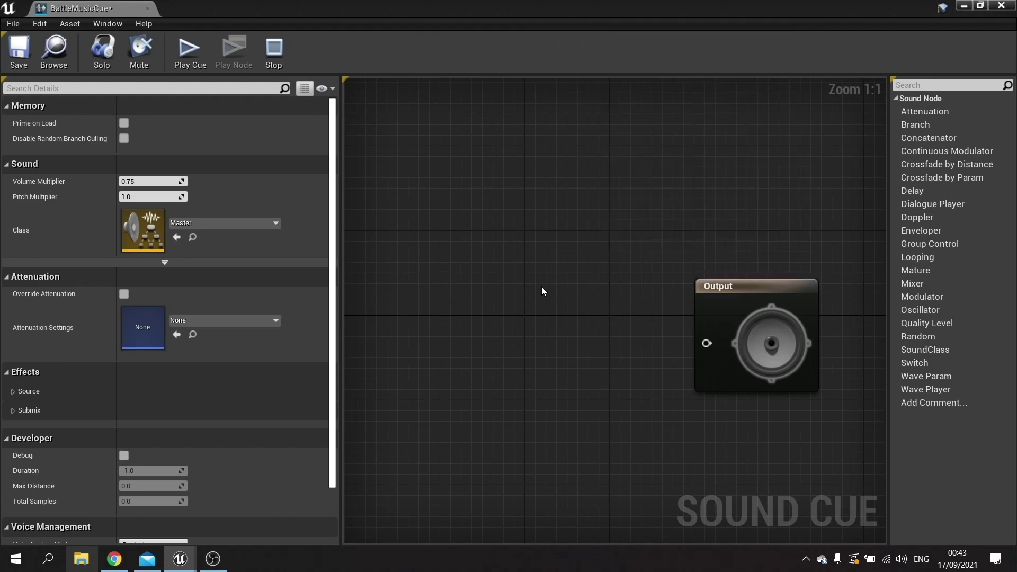
{"action": "left_click_drag", "start_coordinate": [565, 296], "coordinate": [451, 280]}
{"action": "left_click", "coordinate": [242, 133]}
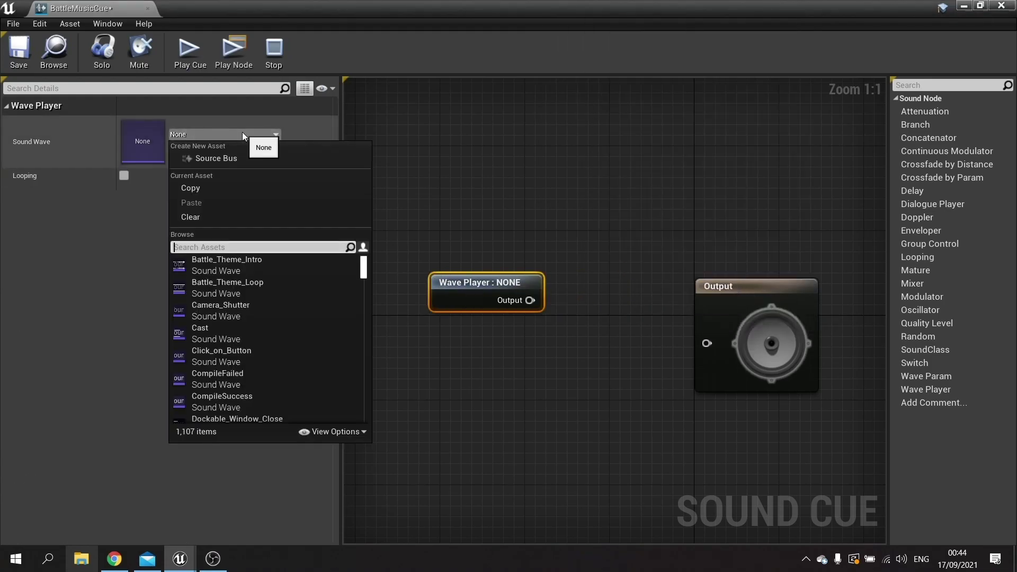
{"action": "left_click", "coordinate": [249, 259]}
{"action": "left_click_drag", "start_coordinate": [470, 292], "coordinate": [404, 250]}
Duplicate the Wave Player below the original, assign Battle_Theme_Loop to the copy and enable its looping.
{"action": "right_click", "coordinate": [465, 366]}
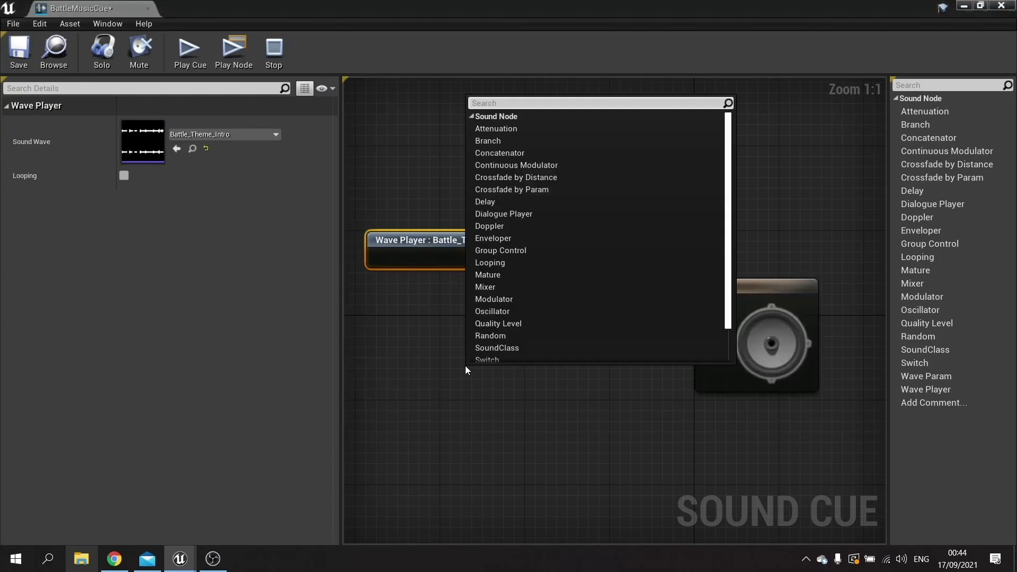
{"action": "left_click", "coordinate": [410, 258]}
{"action": "key", "text": "ctrl+w"}
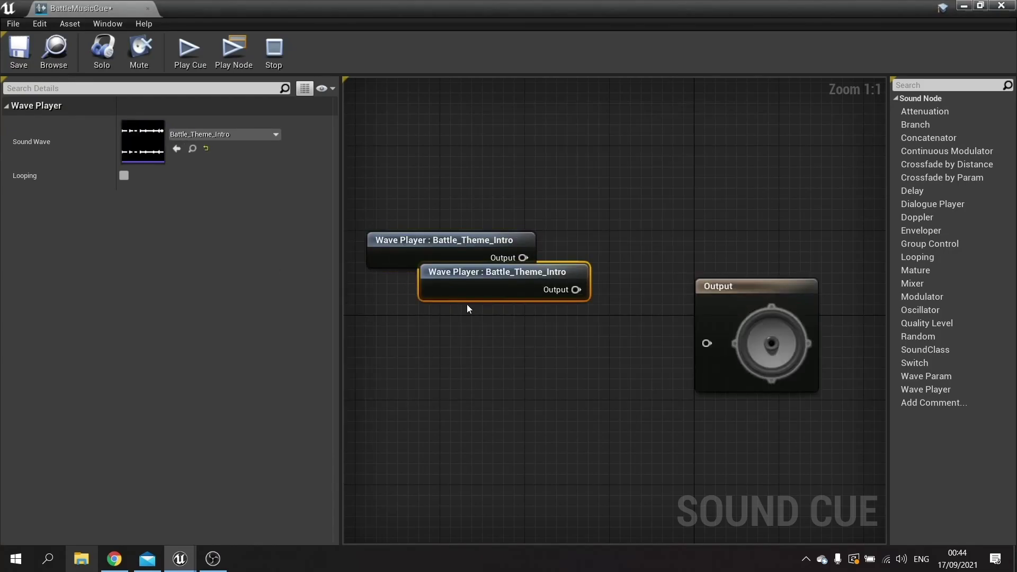
{"action": "left_click_drag", "start_coordinate": [503, 281], "coordinate": [449, 352]}
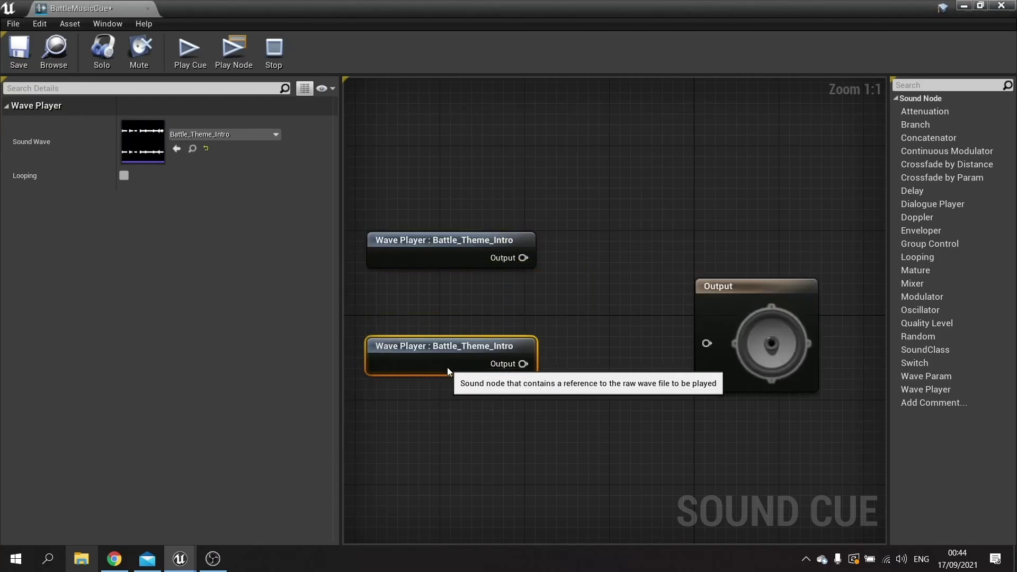
{"action": "left_click", "coordinate": [237, 133]}
{"action": "left_click", "coordinate": [241, 300]}
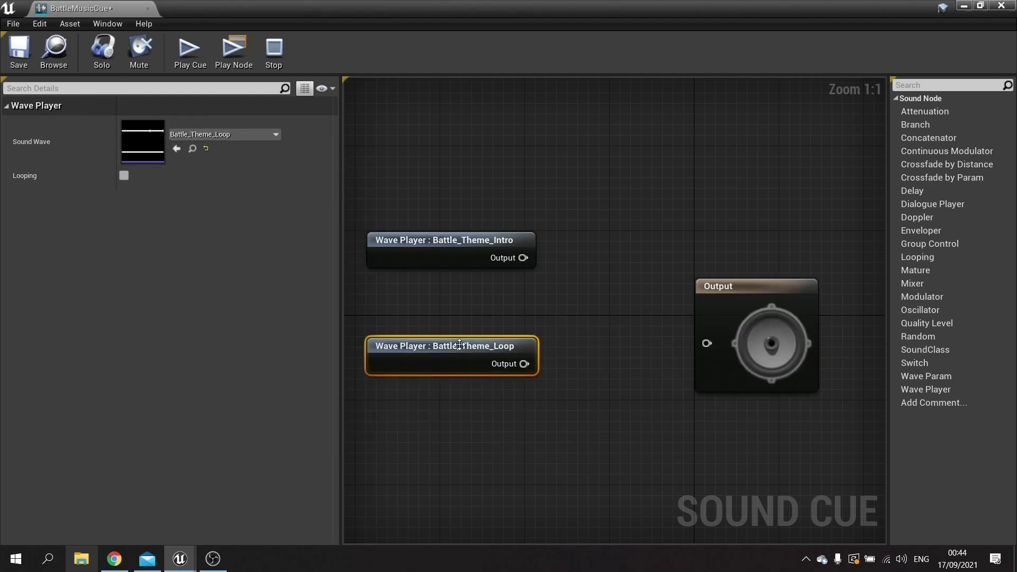
{"action": "left_click", "coordinate": [124, 175]}
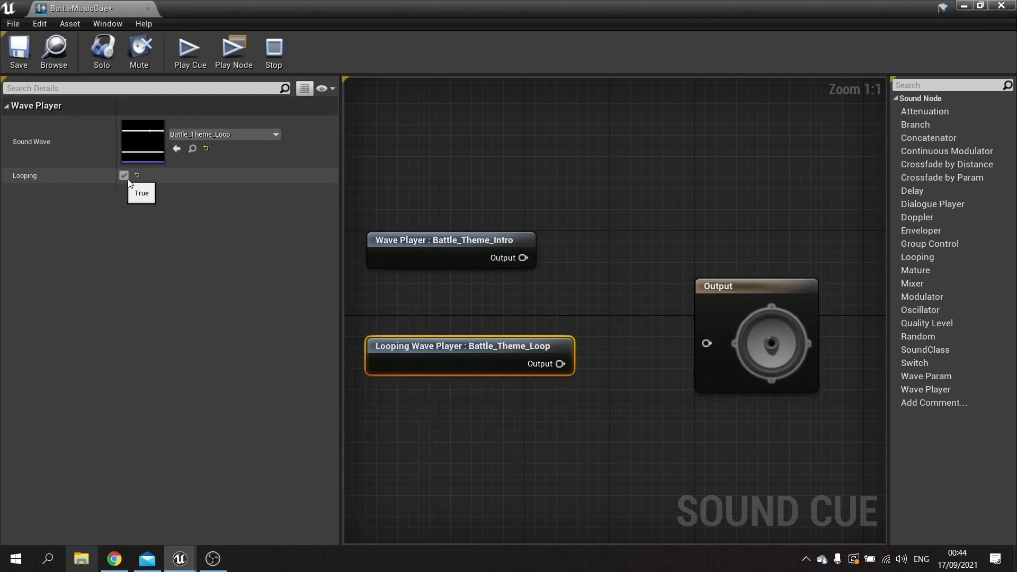
Add a Concatenator node before the Output node, connecting the intro player to its first input and the loop player to its second.
{"action": "right_click_drag", "start_coordinate": [540, 297], "coordinate": [398, 297]}
{"action": "left_click_drag", "start_coordinate": [564, 285], "coordinate": [659, 285]}
{"action": "right_click_drag", "start_coordinate": [567, 282], "coordinate": [694, 283]}
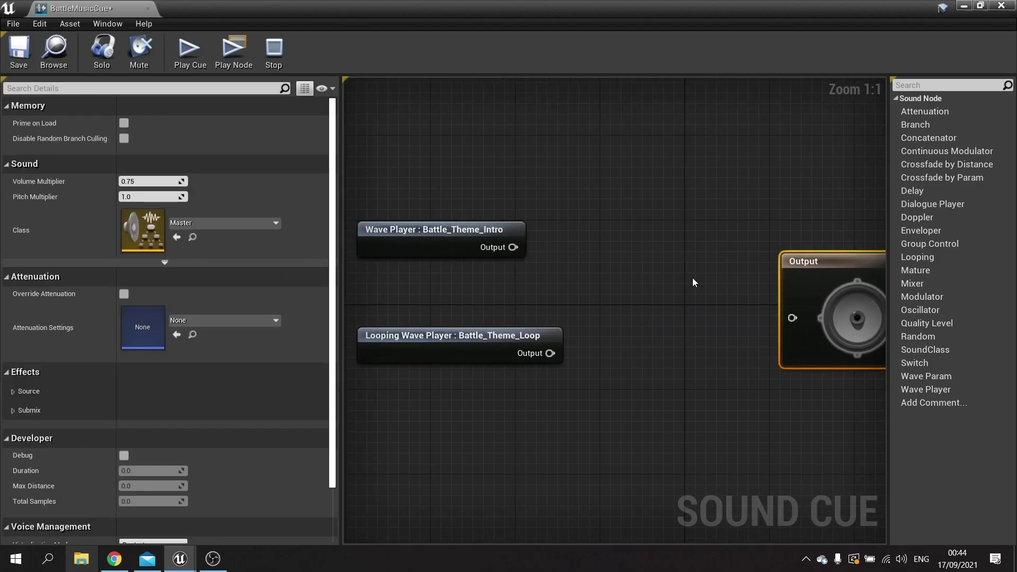
{"action": "left_click_drag", "start_coordinate": [931, 138], "coordinate": [660, 270]}
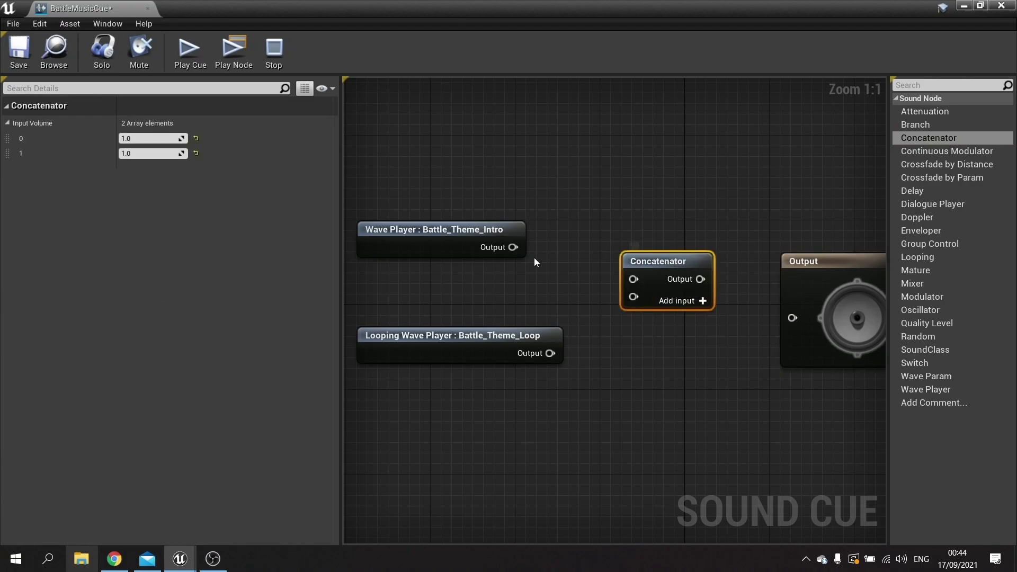
{"action": "left_click_drag", "start_coordinate": [503, 245], "coordinate": [635, 278]}
{"action": "left_click_drag", "start_coordinate": [550, 353], "coordinate": [640, 301]}
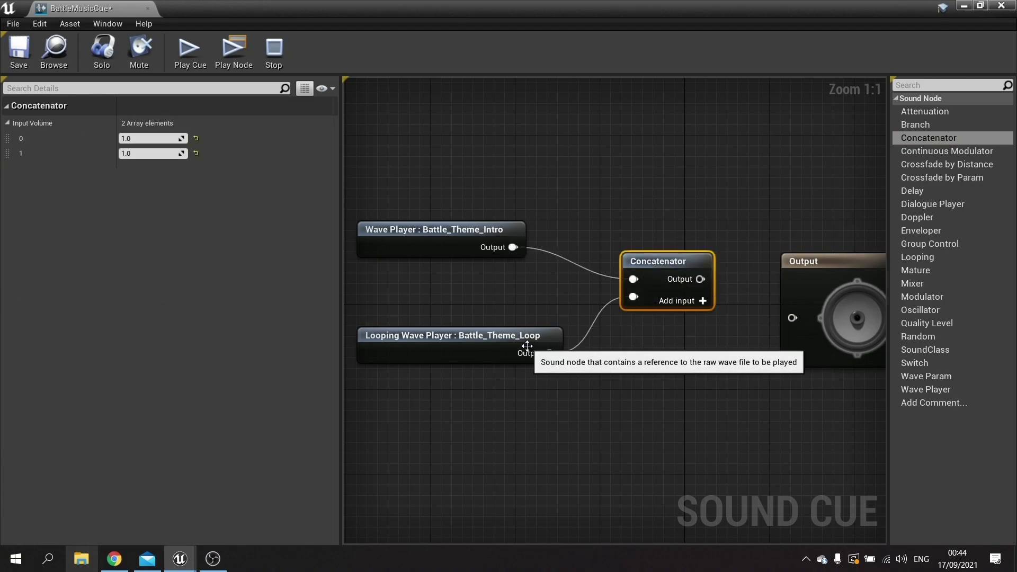
{"action": "left_click_drag", "start_coordinate": [526, 339], "coordinate": [516, 329]}
Connect the Concatenator to the cue's Output node, then save and close BattleMusicCue.
{"action": "right_click_drag", "start_coordinate": [558, 328], "coordinate": [452, 338]}
{"action": "left_click_drag", "start_coordinate": [595, 289], "coordinate": [696, 297]}
{"action": "left_click", "coordinate": [34, 53]}
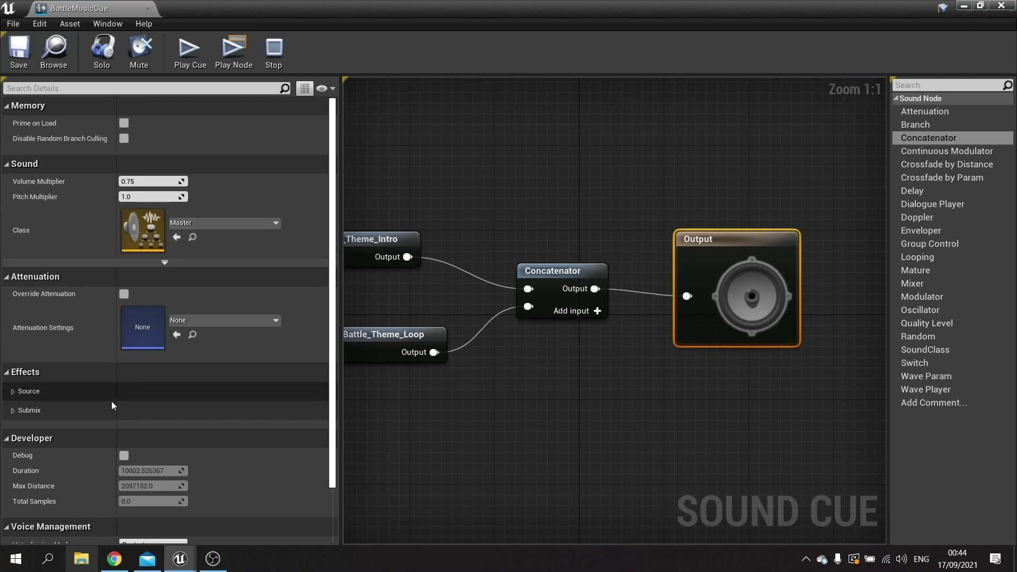
{"action": "scroll", "coordinate": [111, 403], "scroll_direction": "down", "scroll_amount": 2}
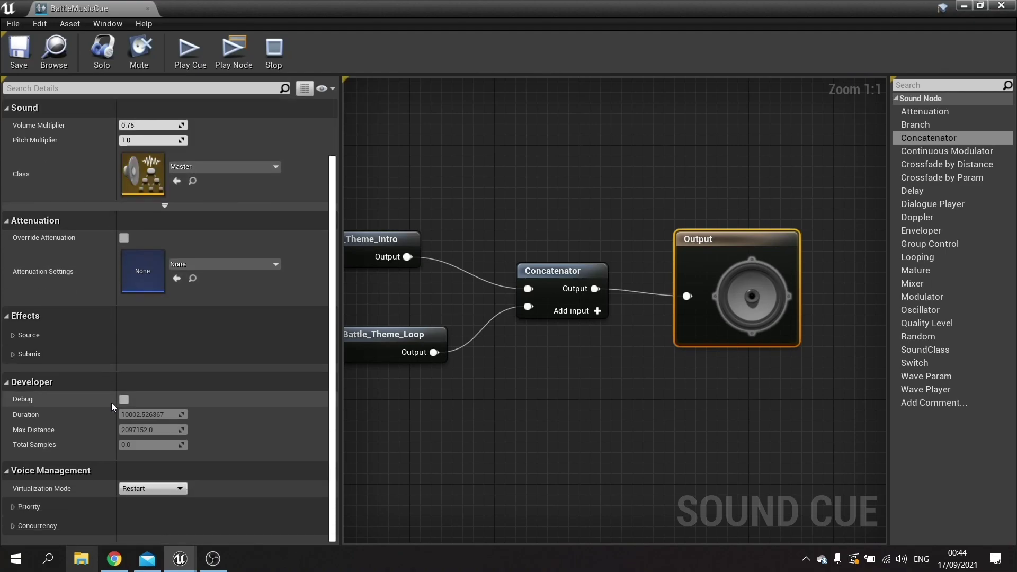
{"action": "left_click", "coordinate": [1003, 8]}
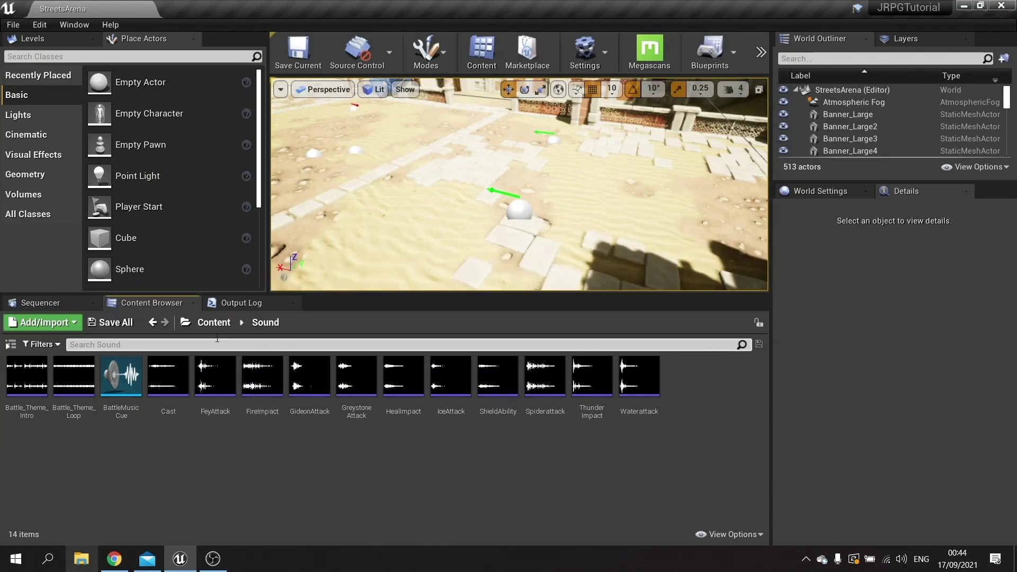
Open the BattleGameMode blueprint and add a Play Sound 2D node after Add Party Unit to HUD in the event graph.
{"action": "left_click", "coordinate": [214, 323]}
{"action": "double_click", "coordinate": [411, 418]}
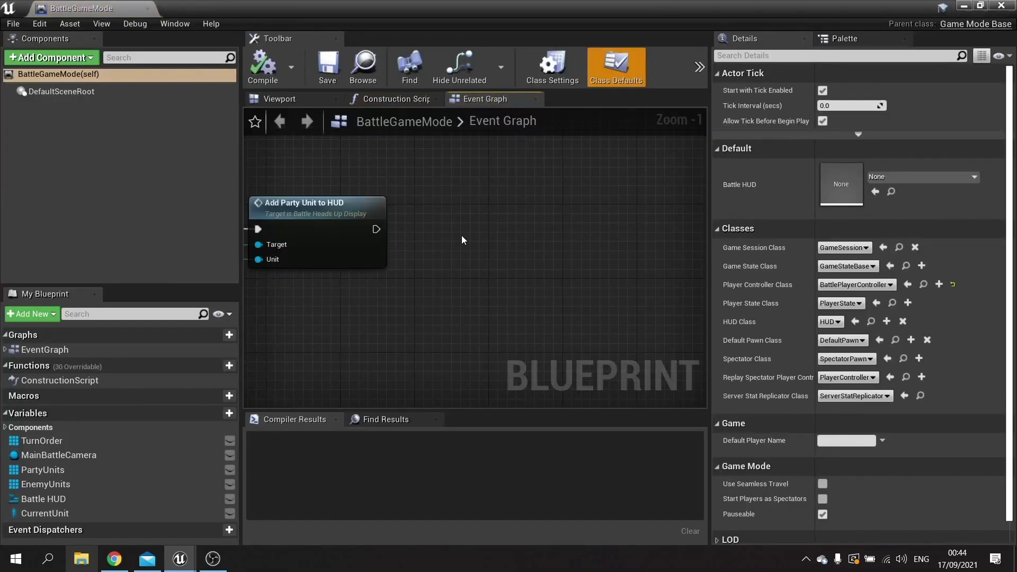
{"action": "right_click_drag", "start_coordinate": [462, 235], "coordinate": [493, 209]}
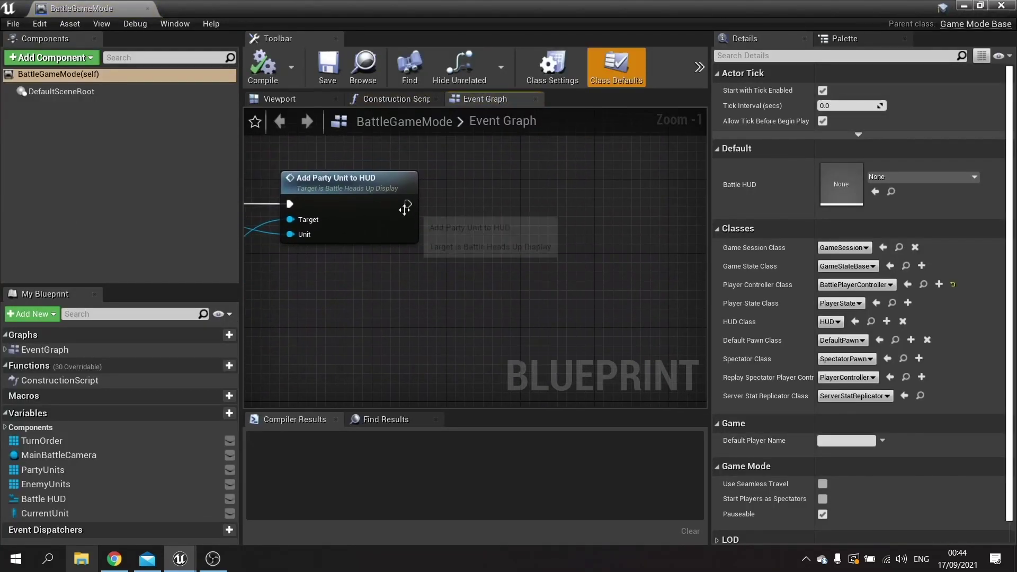
{"action": "left_click_drag", "start_coordinate": [408, 204], "coordinate": [524, 211]}
{"action": "type", "text": "play sound 2"}
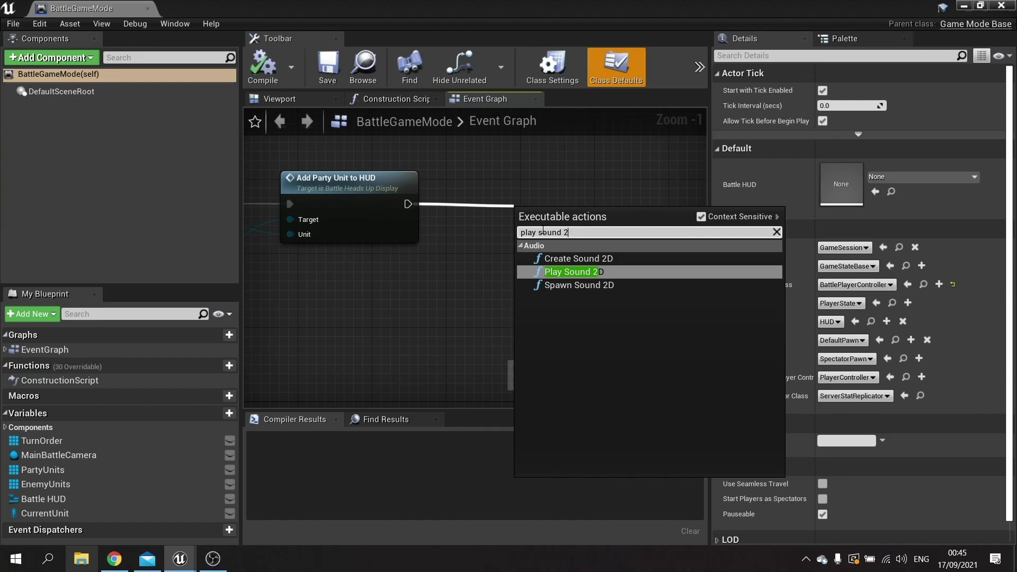
{"action": "left_click", "coordinate": [584, 273]}
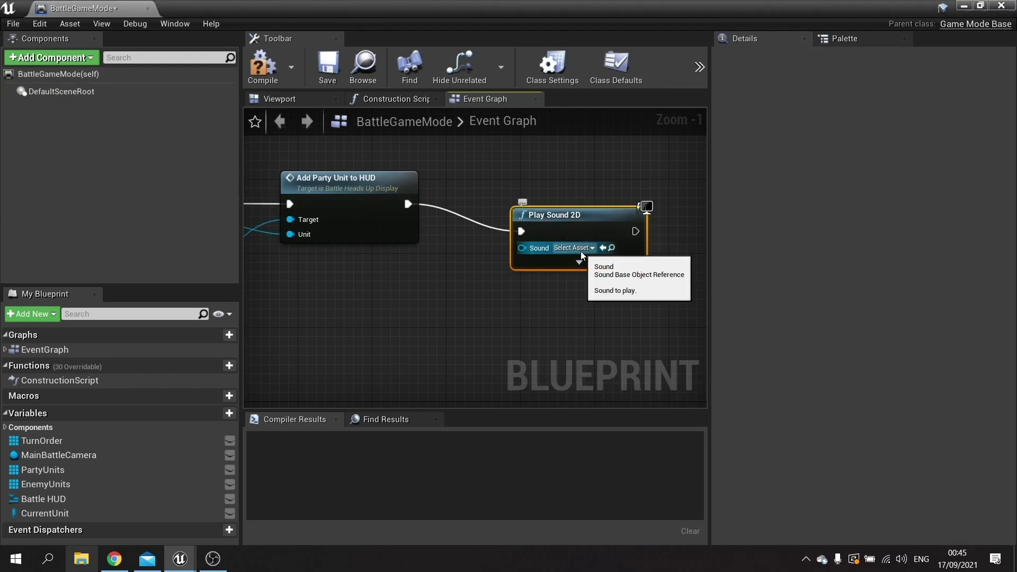
Set the Play Sound 2D node's sound to BattleMusicCue and align the node with Add Party Unit to HUD.
{"action": "left_click", "coordinate": [580, 250]}
{"action": "left_click", "coordinate": [612, 342]}
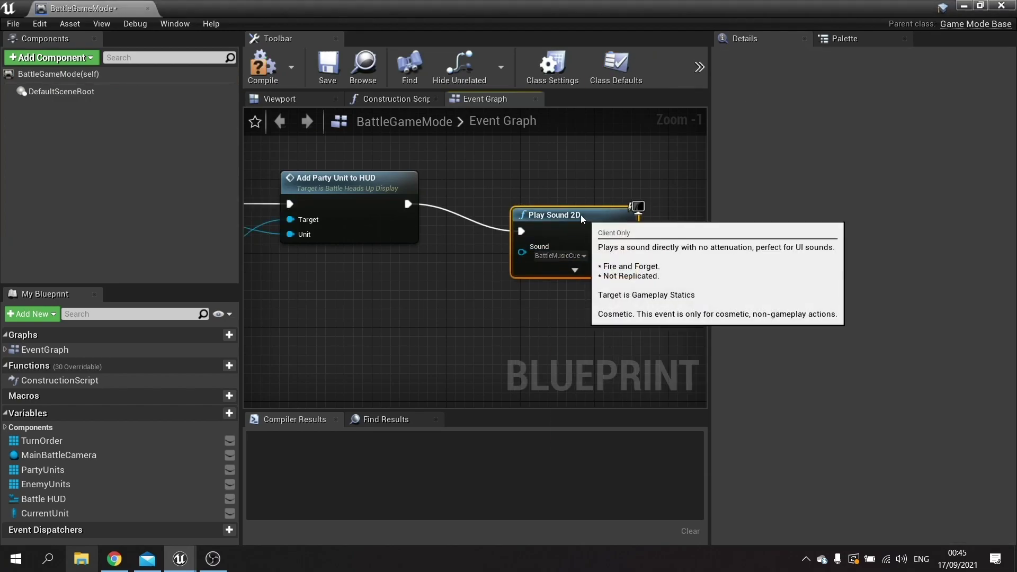
{"action": "left_click_drag", "start_coordinate": [580, 215], "coordinate": [555, 187]}
{"action": "left_click", "coordinate": [547, 242]}
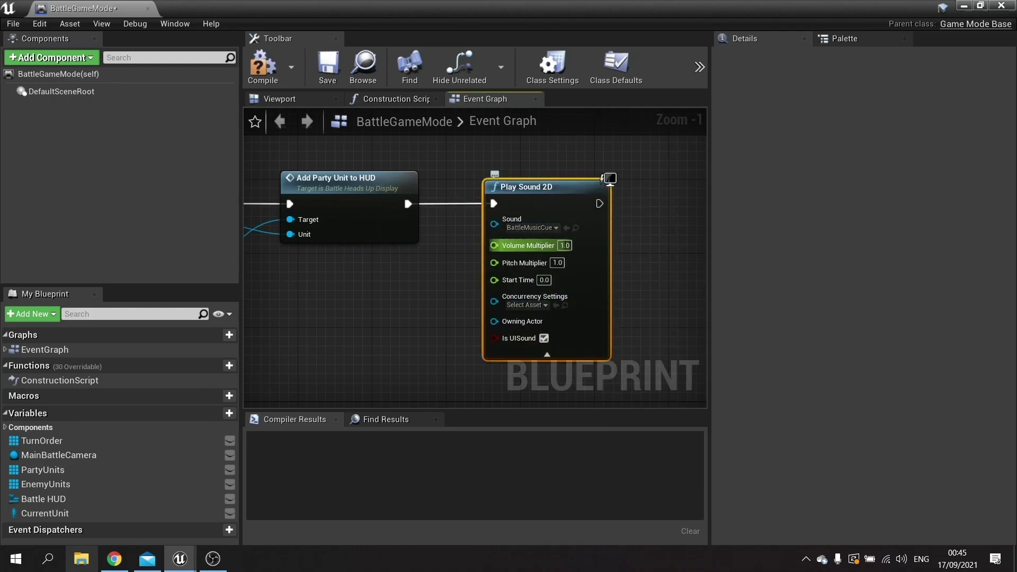
{"action": "left_click", "coordinate": [556, 356]}
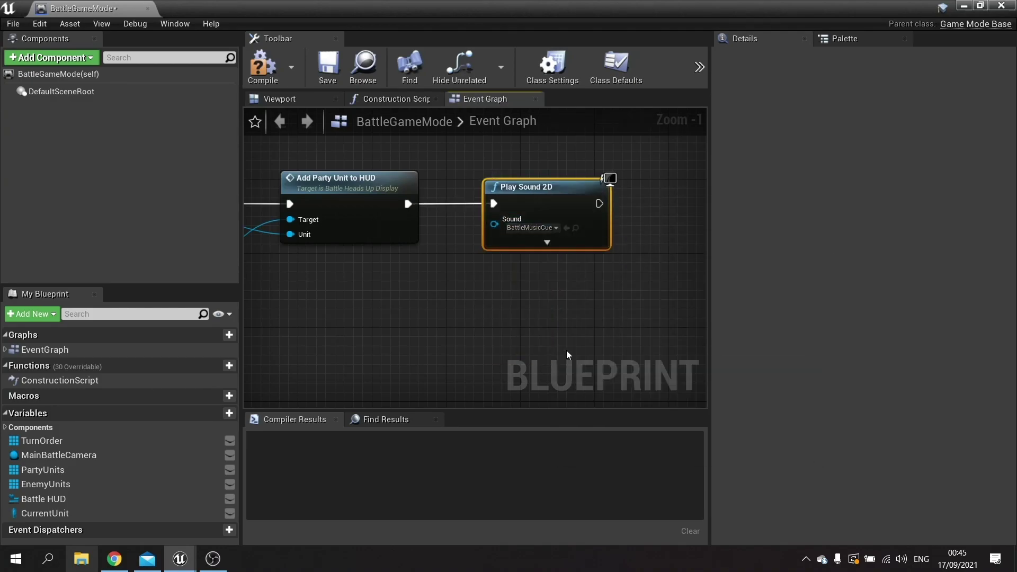
Compile and save the BattleGameMode blueprint, then close it.
{"action": "left_click", "coordinate": [263, 67]}
{"action": "left_click", "coordinate": [327, 66]}
{"action": "right_click_drag", "start_coordinate": [385, 311], "coordinate": [436, 334]}
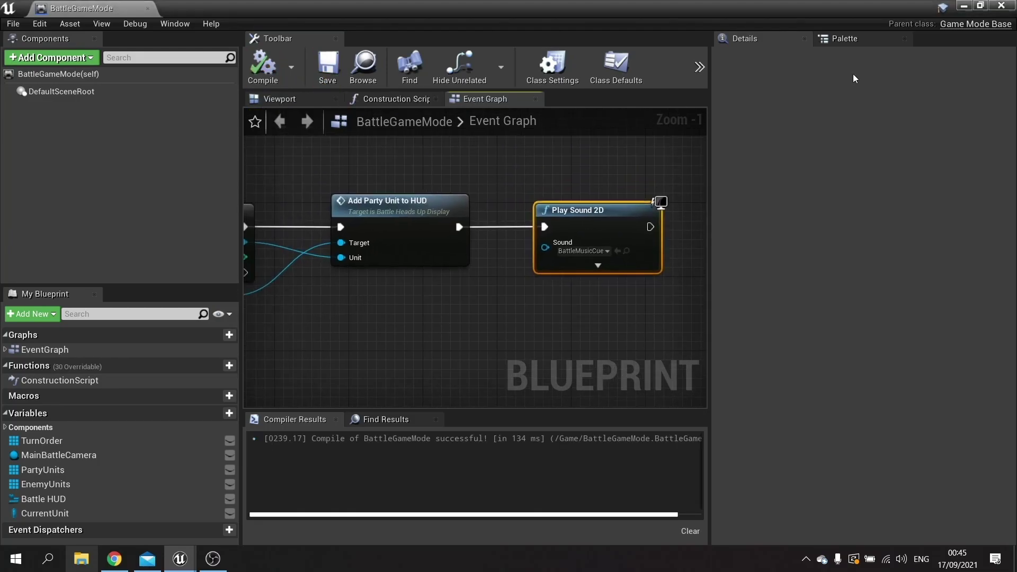
{"action": "left_click", "coordinate": [998, 7]}
Play-test the StreetsArena battle in the editor to hear the battle music, then stop the session.
{"action": "left_click", "coordinate": [761, 51]}
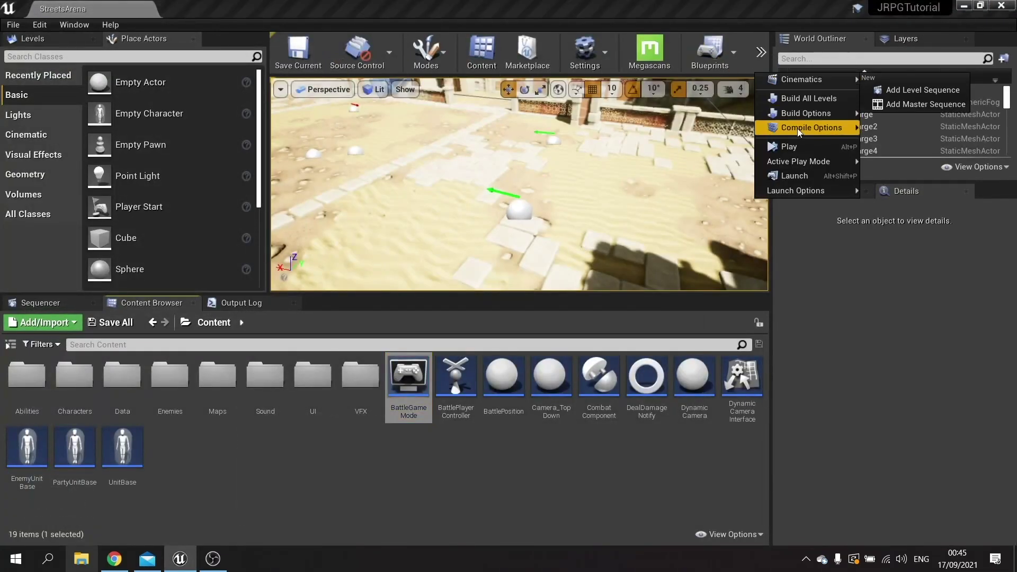
{"action": "left_click", "coordinate": [802, 142]}
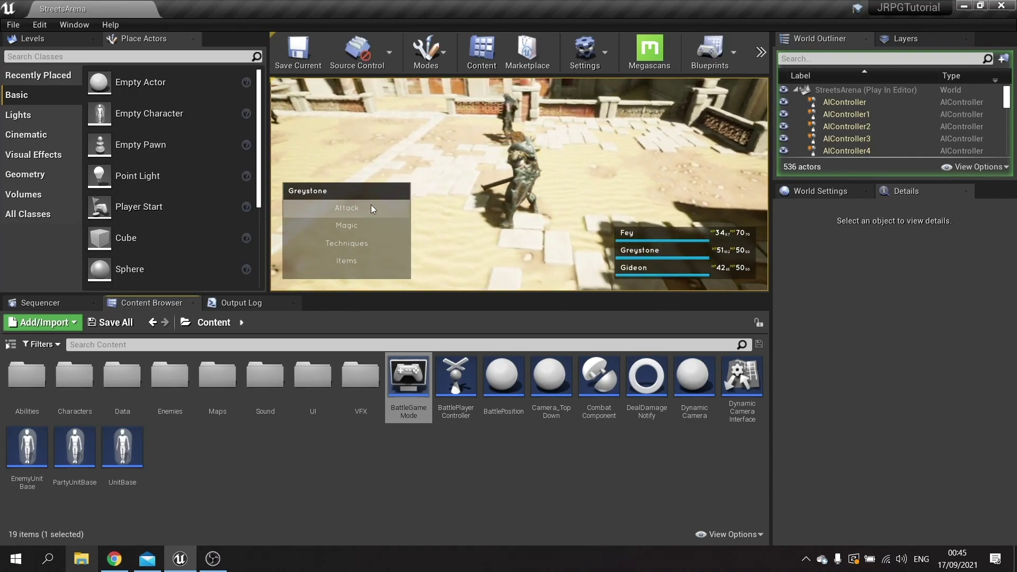
{"action": "left_click", "coordinate": [761, 53]}
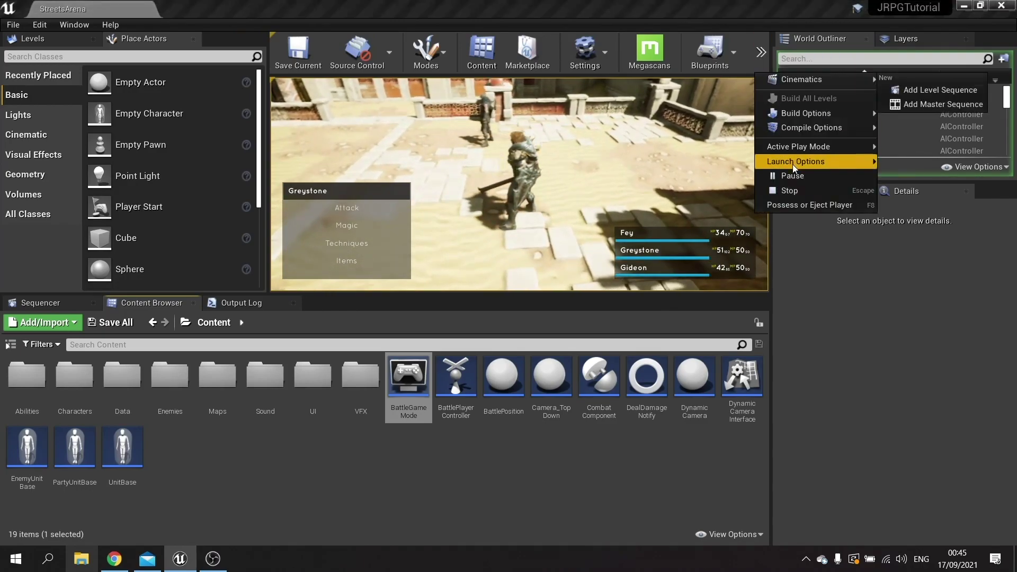
{"action": "left_click", "coordinate": [788, 190]}
{"action": "left_click", "coordinate": [453, 514]}
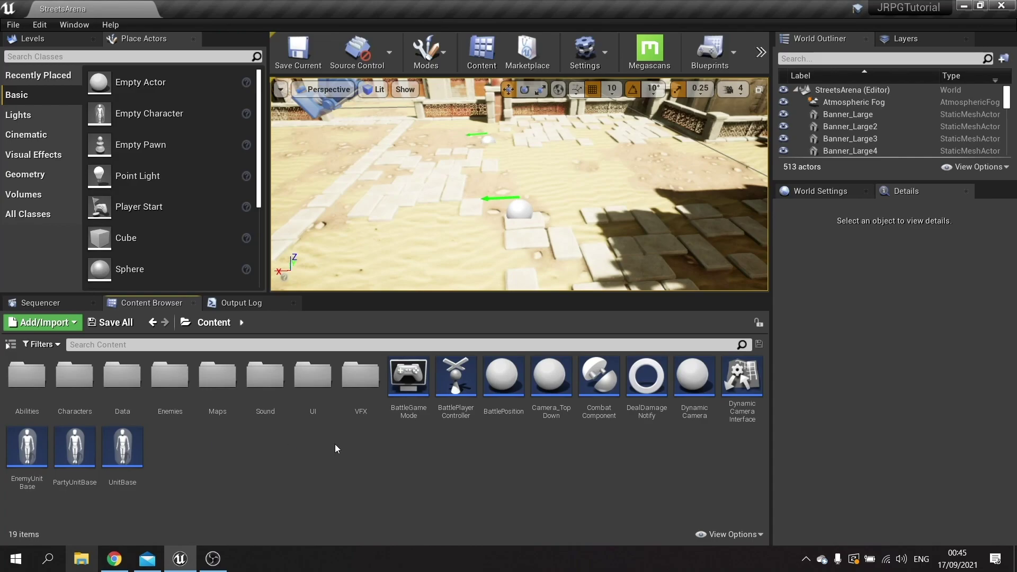
Open BattleMusicCue from the Sound folder, set its Volume Multiplier to 0.5, then save and close the cue.
{"action": "double_click", "coordinate": [265, 376]}
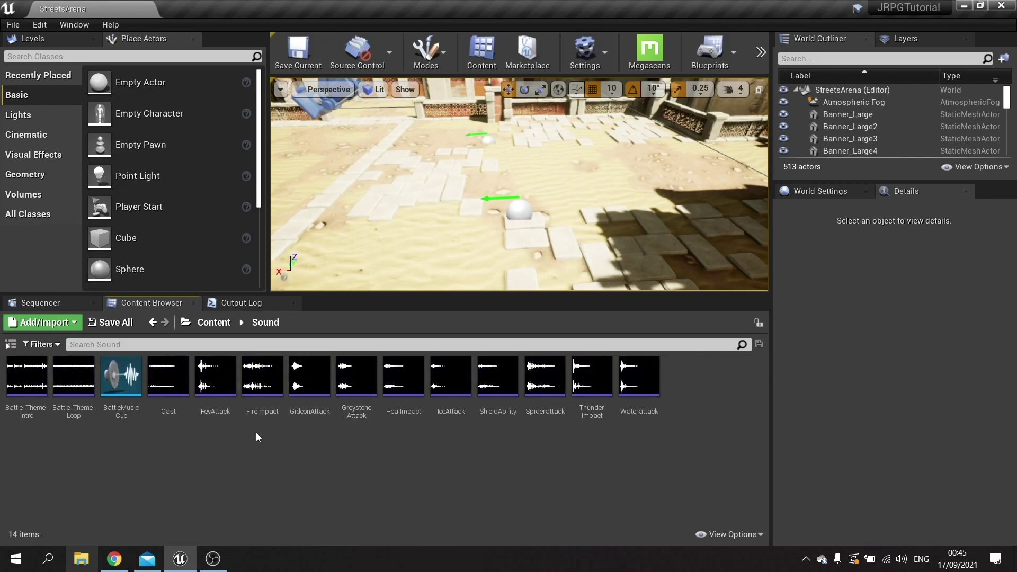
{"action": "double_click", "coordinate": [121, 414]}
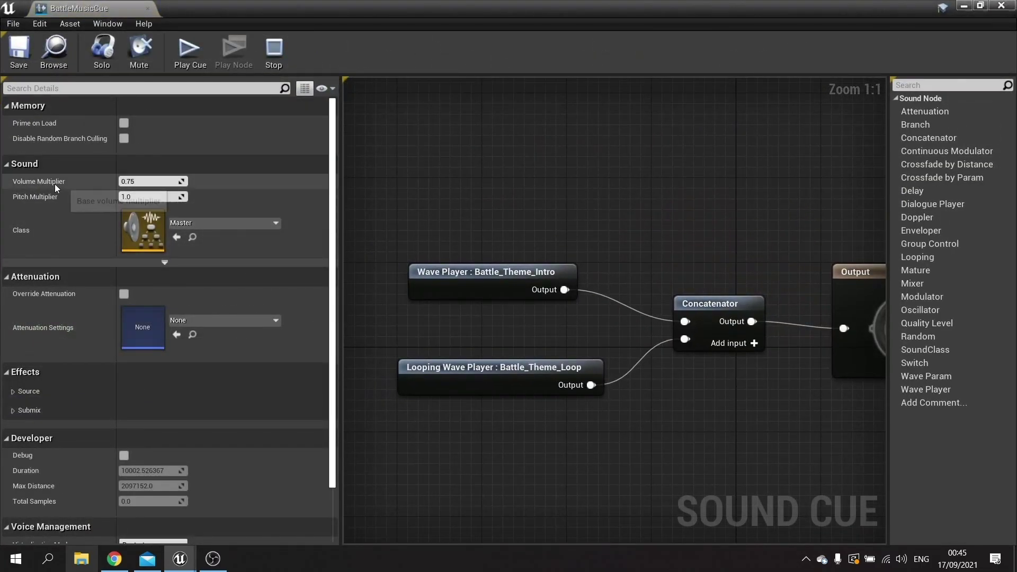
{"action": "left_click", "coordinate": [143, 181]}
{"action": "type", "text": "0.5"}
{"action": "key", "text": "Return"}
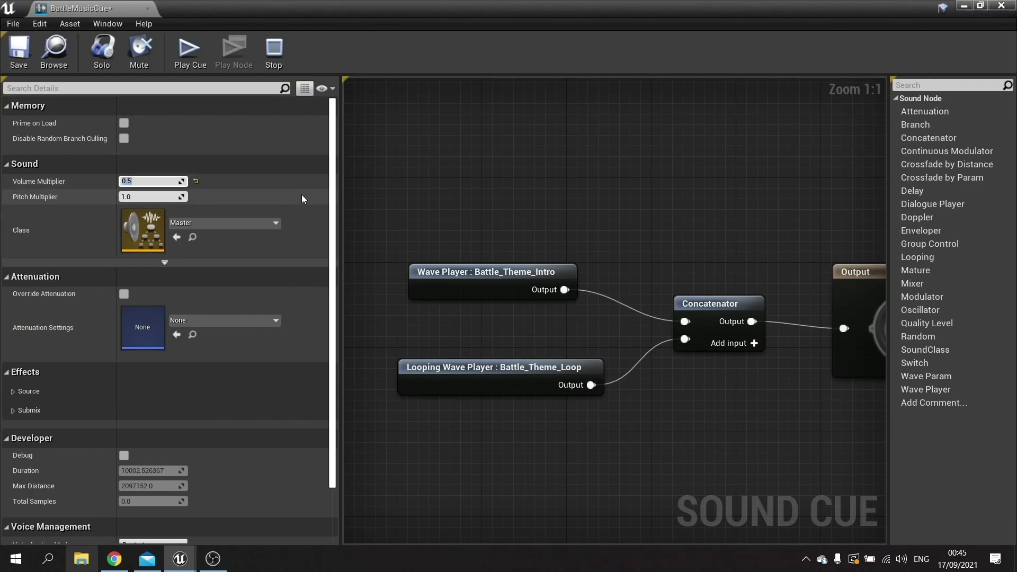
{"action": "left_click", "coordinate": [18, 50]}
{"action": "left_click", "coordinate": [1002, 6]}
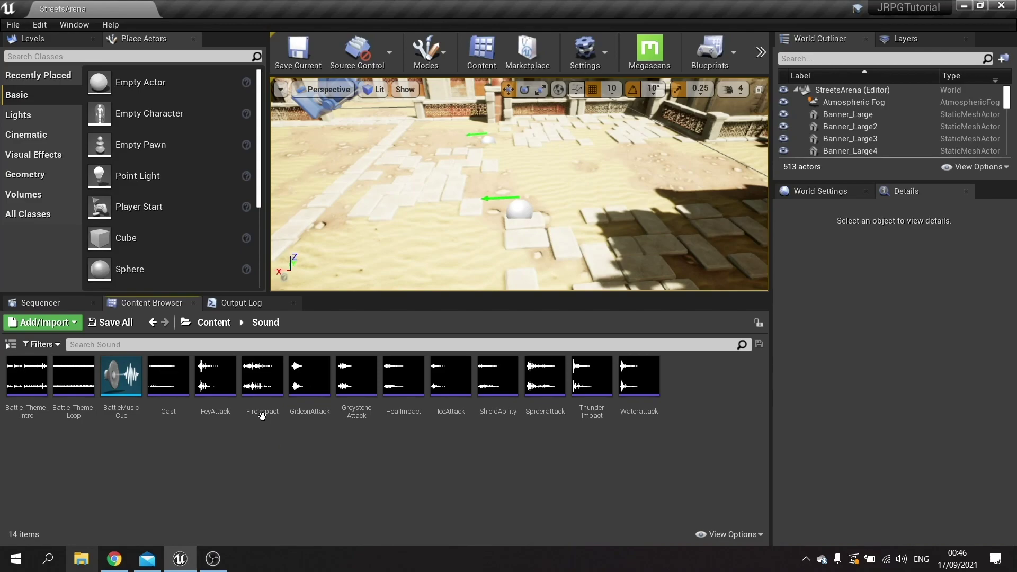
Open the MagicBase blueprint from the Abilities/Magic folder and add a variable named AbilitySoundEffect.
{"action": "left_click", "coordinate": [213, 323]}
{"action": "left_click", "coordinate": [27, 382]}
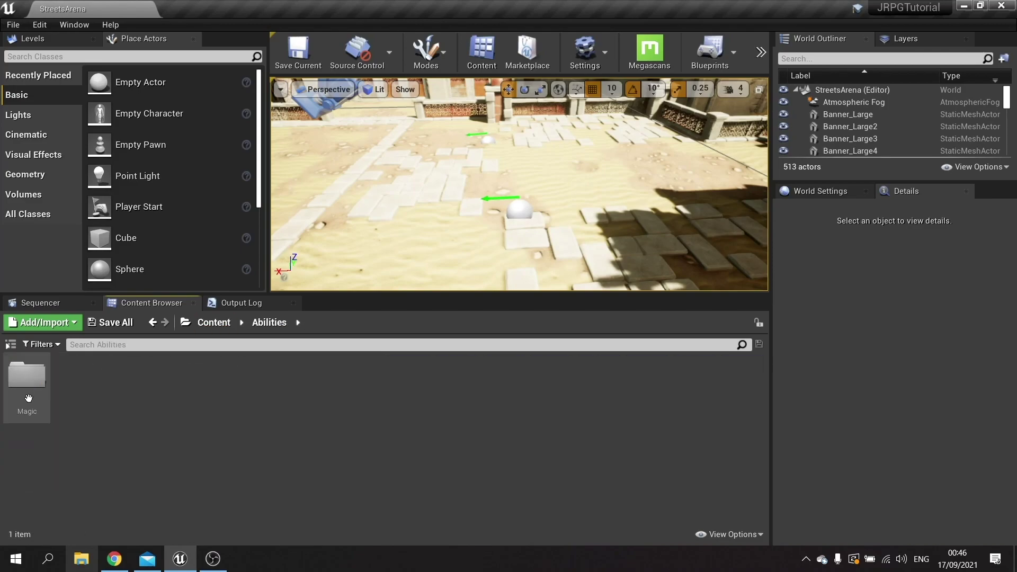
{"action": "double_click", "coordinate": [29, 398]}
{"action": "double_click", "coordinate": [137, 397]}
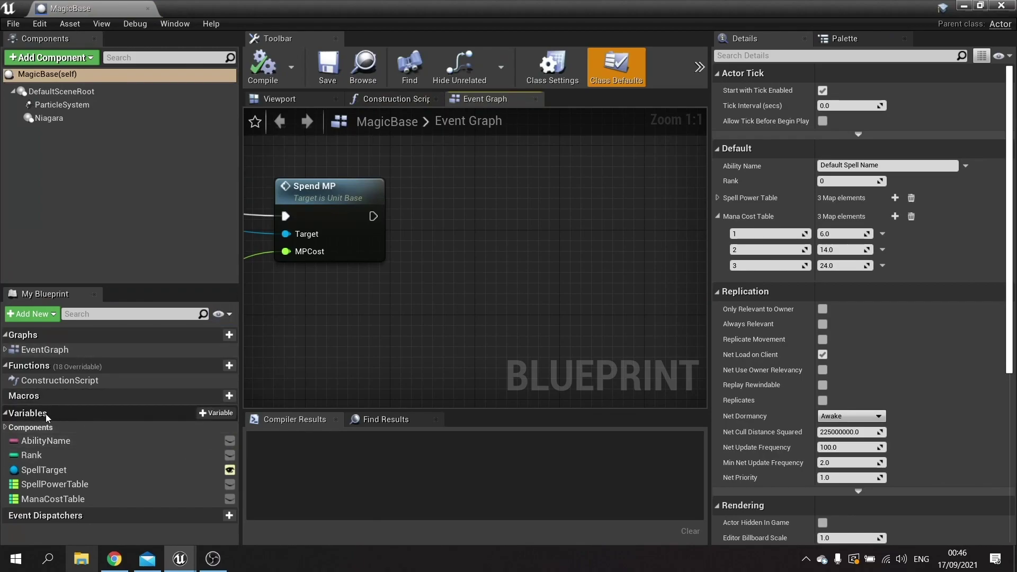
{"action": "left_click", "coordinate": [209, 409]}
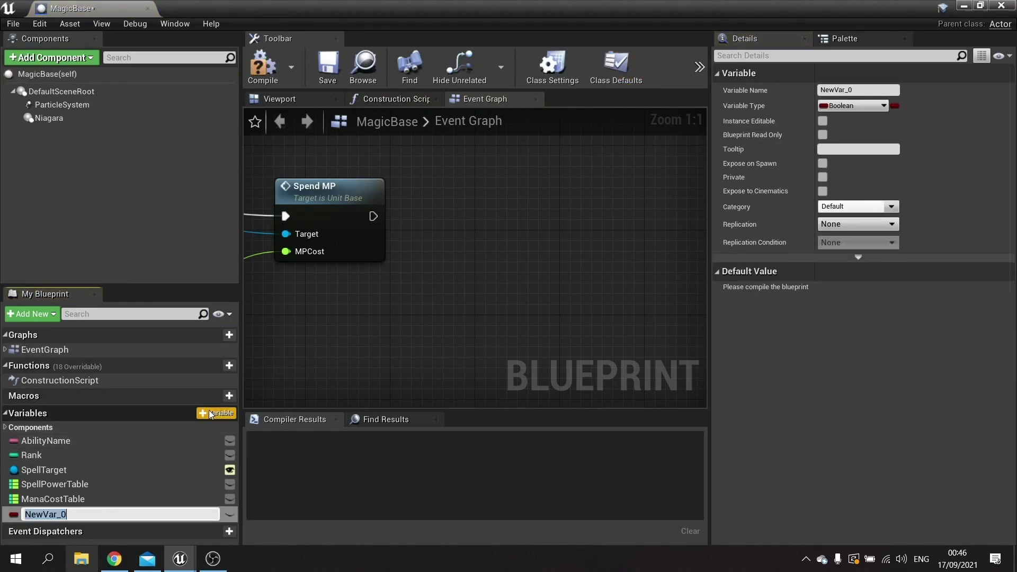
{"action": "type", "text": "S"}
{"action": "key", "text": "BackSpace"}
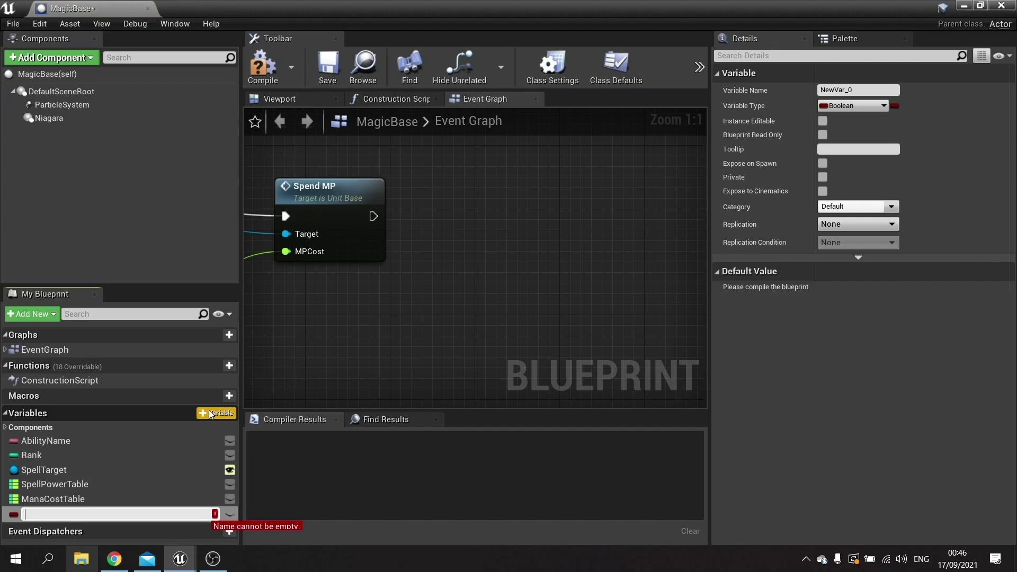
{"action": "type", "text": "Abil"}
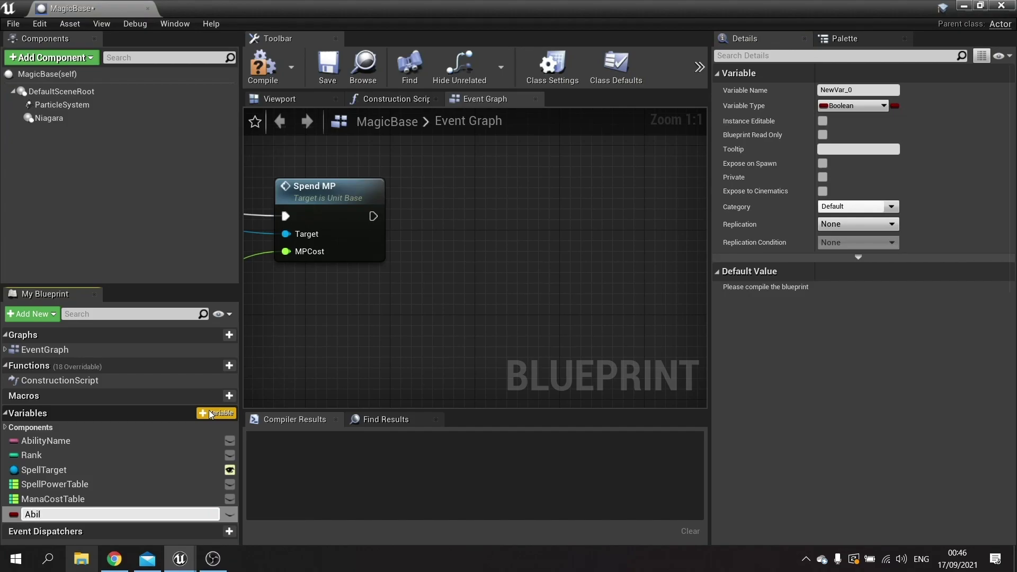
{"action": "type", "text": "itySoundEffect"}
{"action": "key", "text": "Return"}
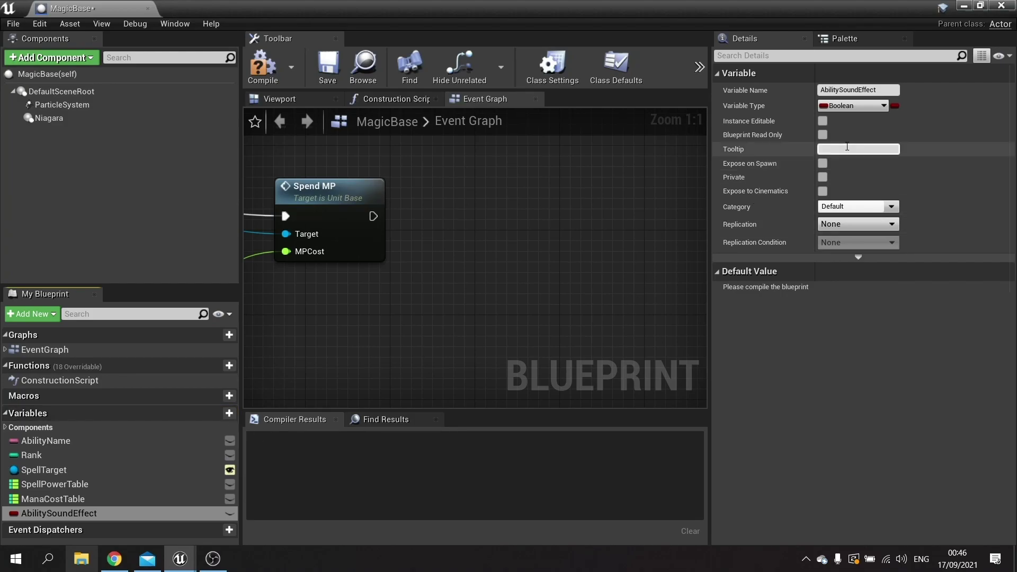
Change the AbilitySoundEffect variable's type to Sound Wave and compile the MagicBase blueprint.
{"action": "left_click", "coordinate": [858, 110]}
{"action": "type", "text": "sound"}
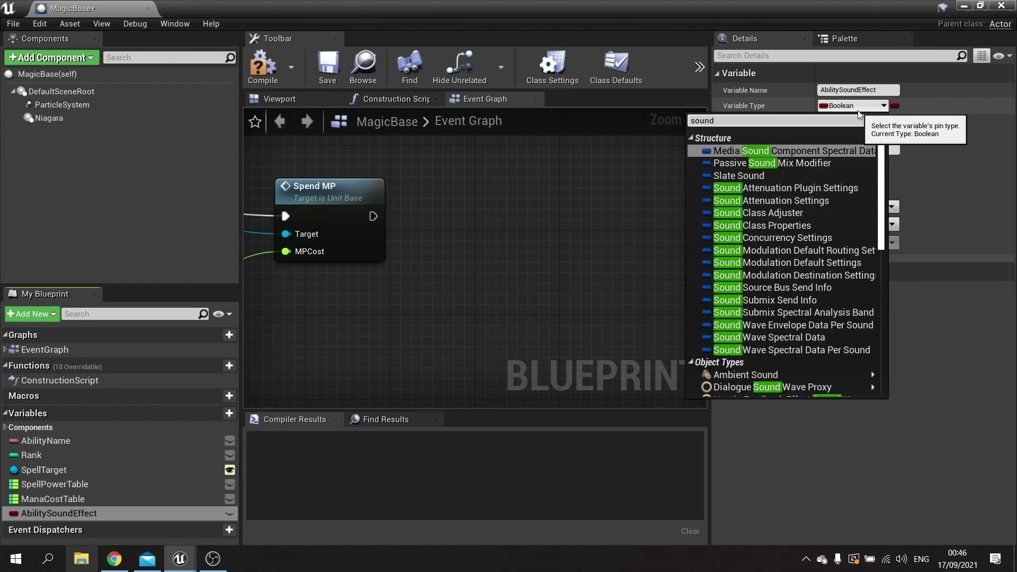
{"action": "scroll", "coordinate": [819, 377], "scroll_direction": "down", "scroll_amount": 3}
{"action": "scroll", "coordinate": [818, 377], "scroll_direction": "down", "scroll_amount": 8}
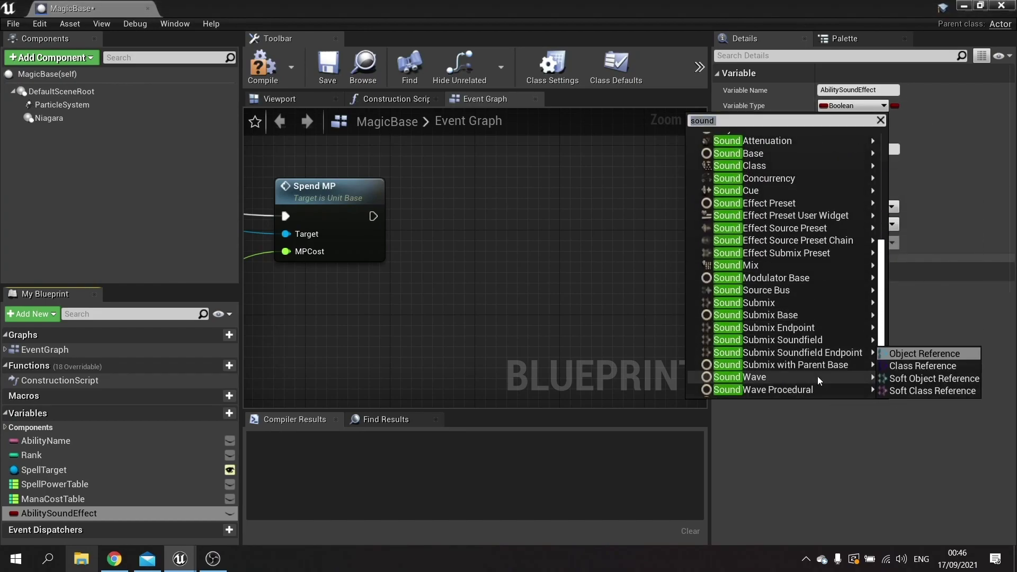
{"action": "left_click", "coordinate": [764, 336]}
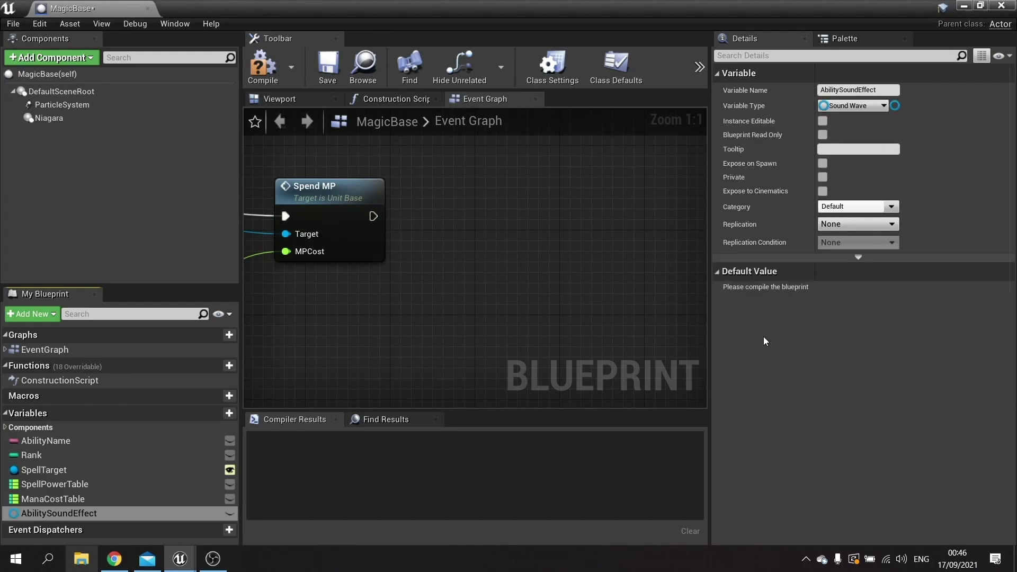
{"action": "left_click", "coordinate": [260, 63]}
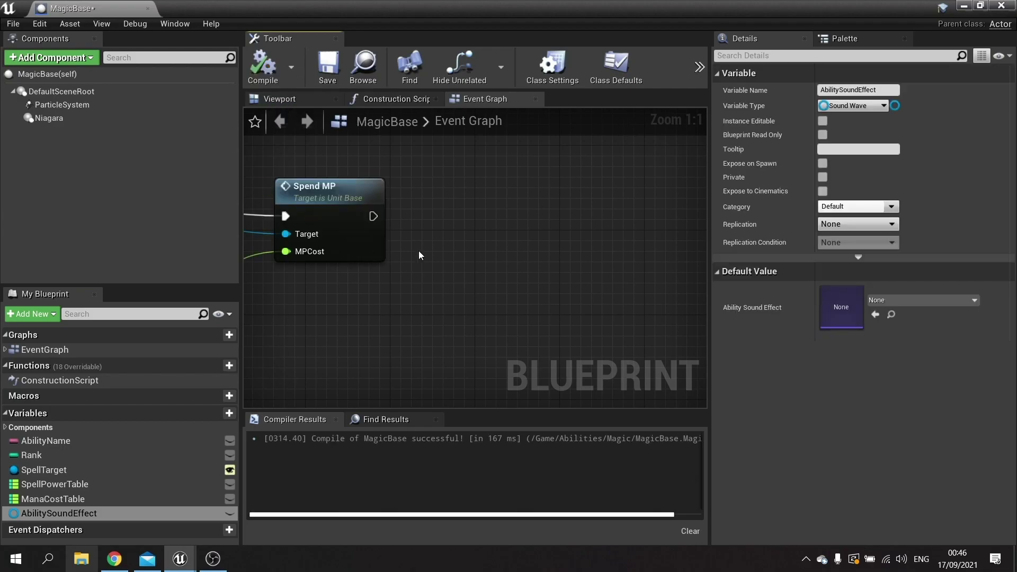
Place a getter for AbilitySoundEffect below the Spend MP node in the event graph.
{"action": "right_click_drag", "start_coordinate": [329, 238], "coordinate": [411, 181]}
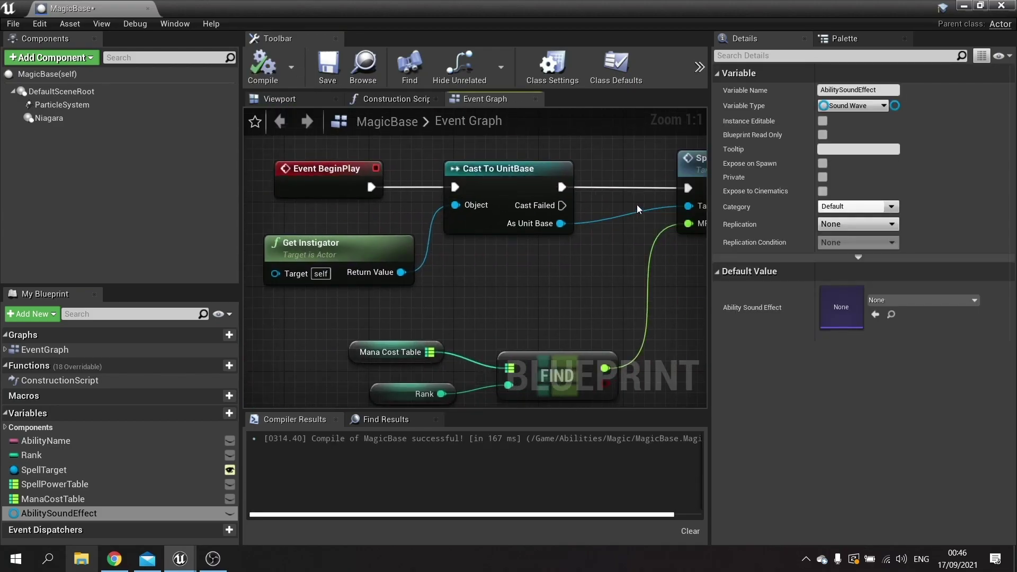
{"action": "right_click_drag", "start_coordinate": [638, 209], "coordinate": [269, 233]}
{"action": "left_click_drag", "start_coordinate": [59, 514], "coordinate": [371, 323]}
{"action": "left_click", "coordinate": [387, 329]}
Create a Play Sound 2D node fed by the Ability Sound Effect getter and run it after Spend MP.
{"action": "left_click_drag", "start_coordinate": [452, 323], "coordinate": [514, 267]}
{"action": "type", "text": "play"}
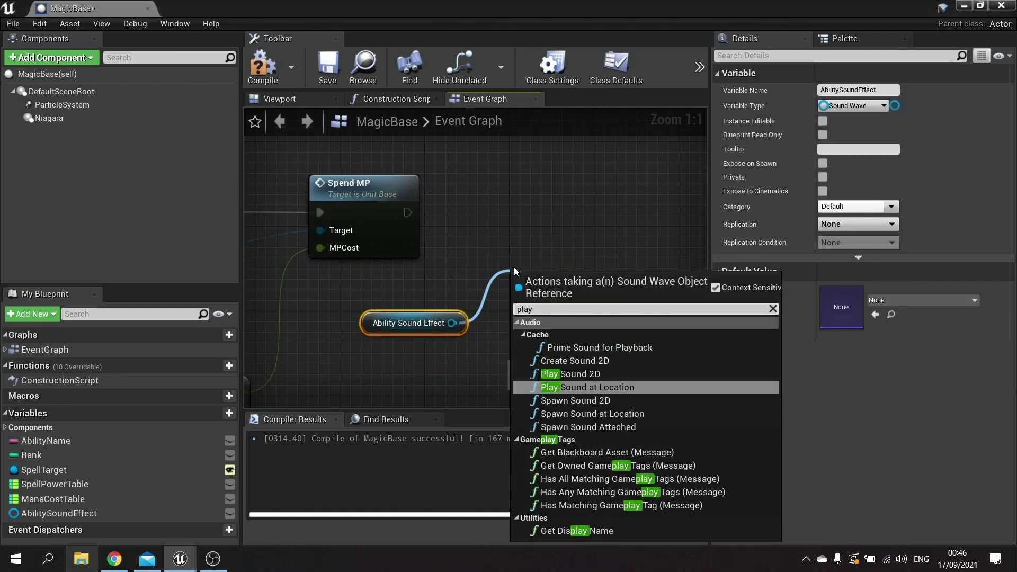
{"action": "left_click", "coordinate": [574, 374]}
{"action": "left_click_drag", "start_coordinate": [521, 212], "coordinate": [510, 211]}
{"action": "left_click_drag", "start_coordinate": [408, 215], "coordinate": [408, 213]}
Compile and save the MagicBase blueprint, then close it.
{"action": "left_click", "coordinate": [263, 66]}
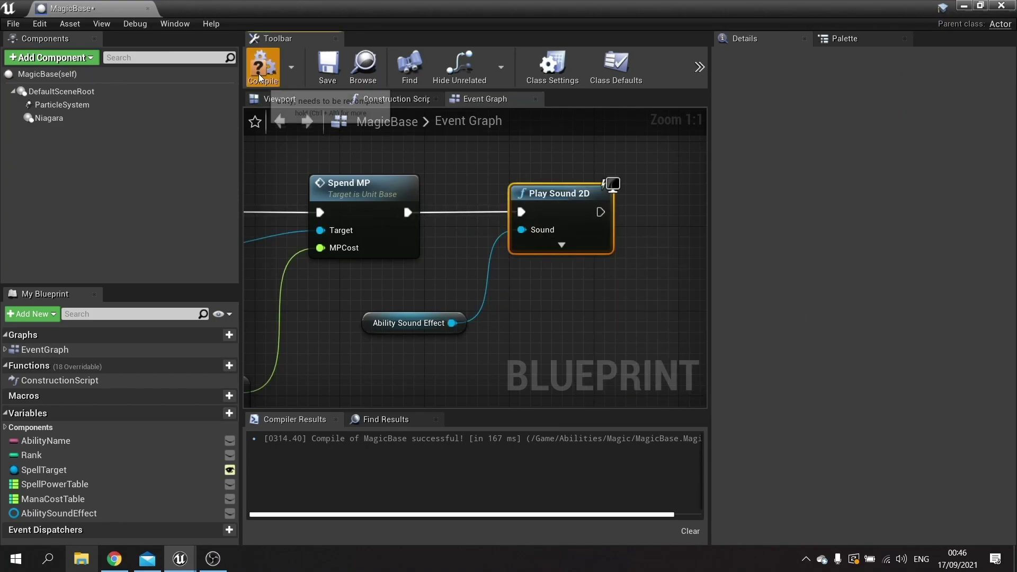
{"action": "left_click", "coordinate": [329, 63]}
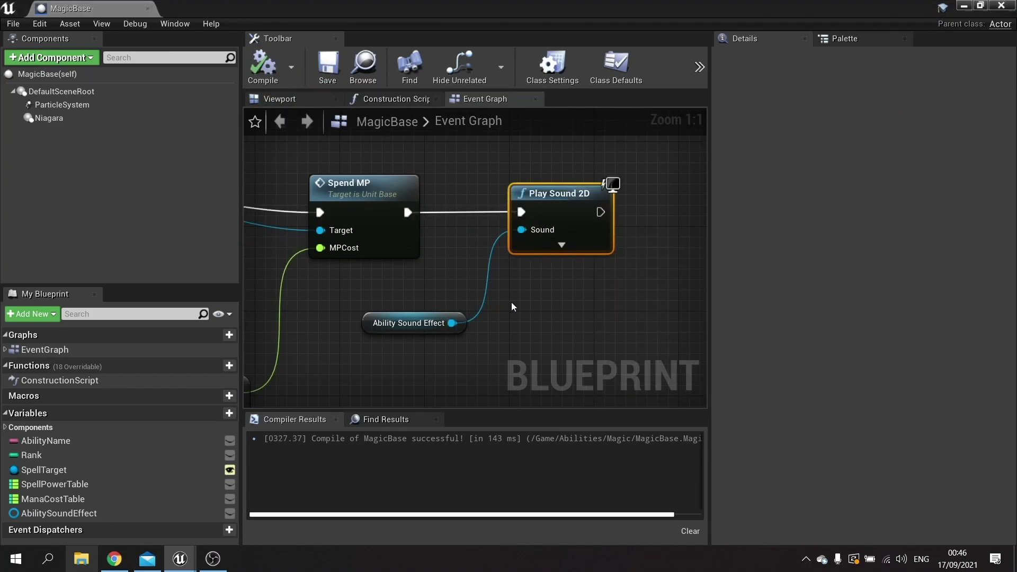
{"action": "right_click_drag", "start_coordinate": [652, 223], "coordinate": [514, 220]}
{"action": "left_click", "coordinate": [1010, 7]}
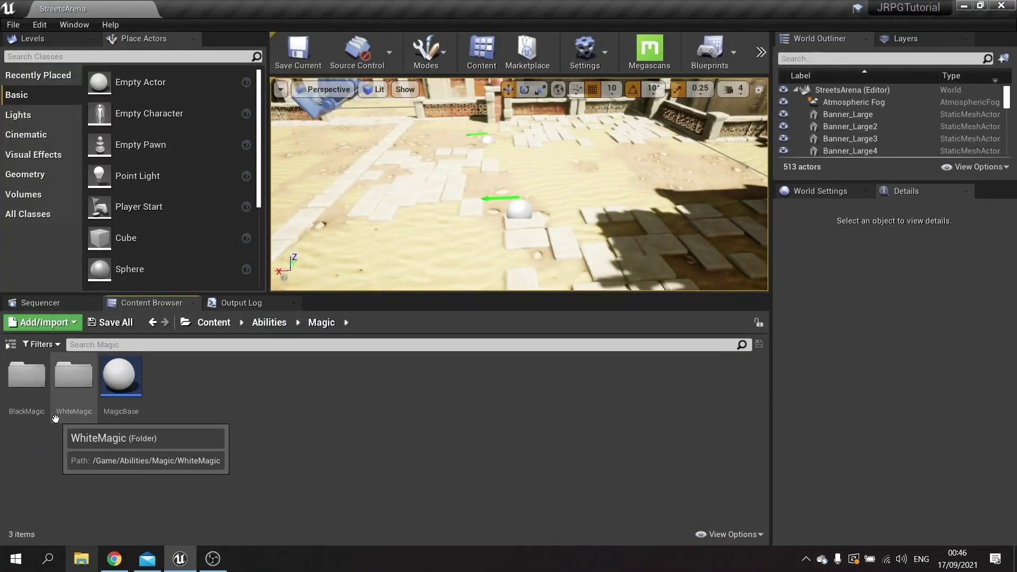
Open CureRank1 from the WhiteMagic folder, set its Ability Sound Effect to HealImpact, and close it.
{"action": "double_click", "coordinate": [68, 392]}
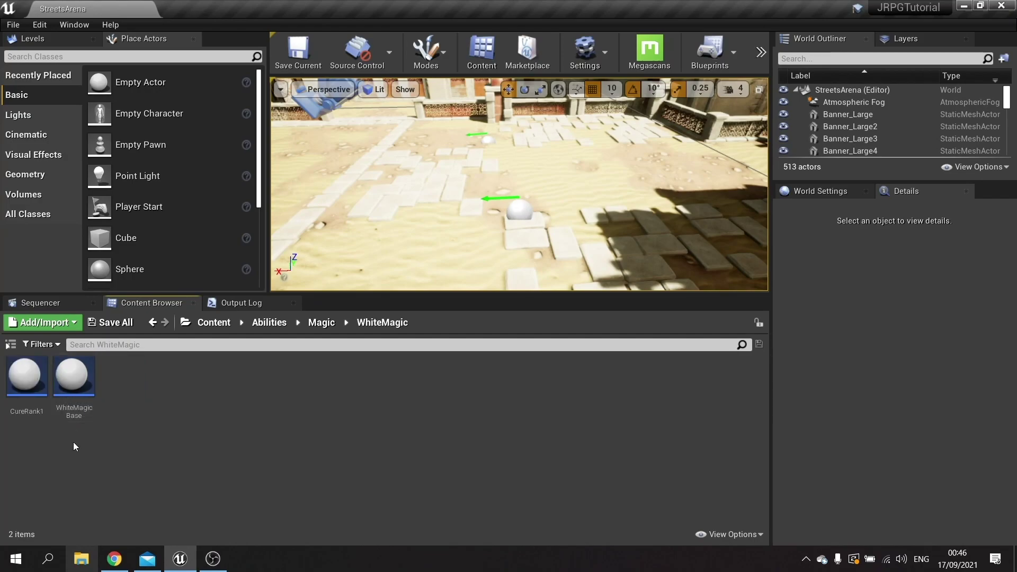
{"action": "double_click", "coordinate": [26, 380]}
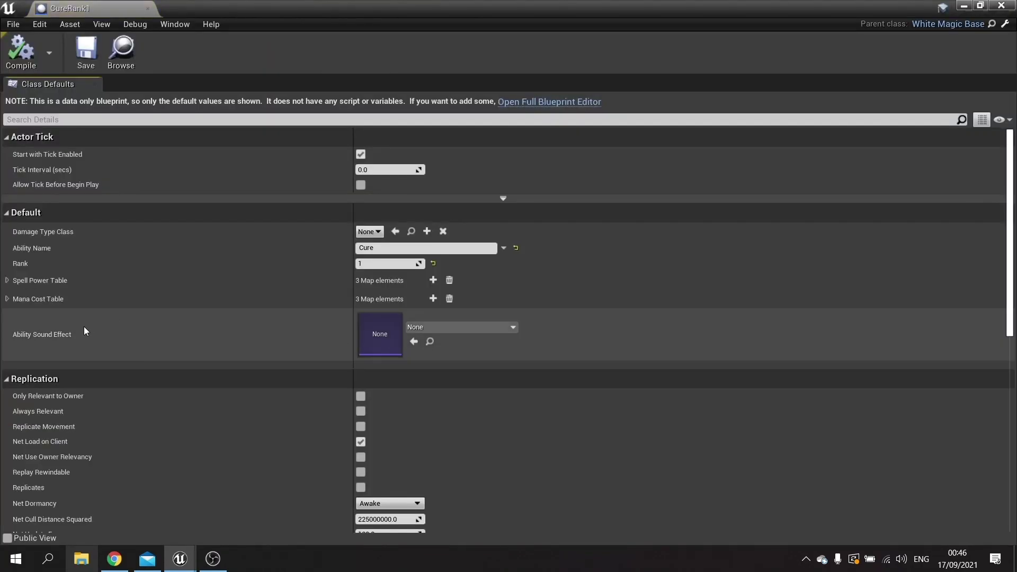
{"action": "left_click", "coordinate": [426, 327]}
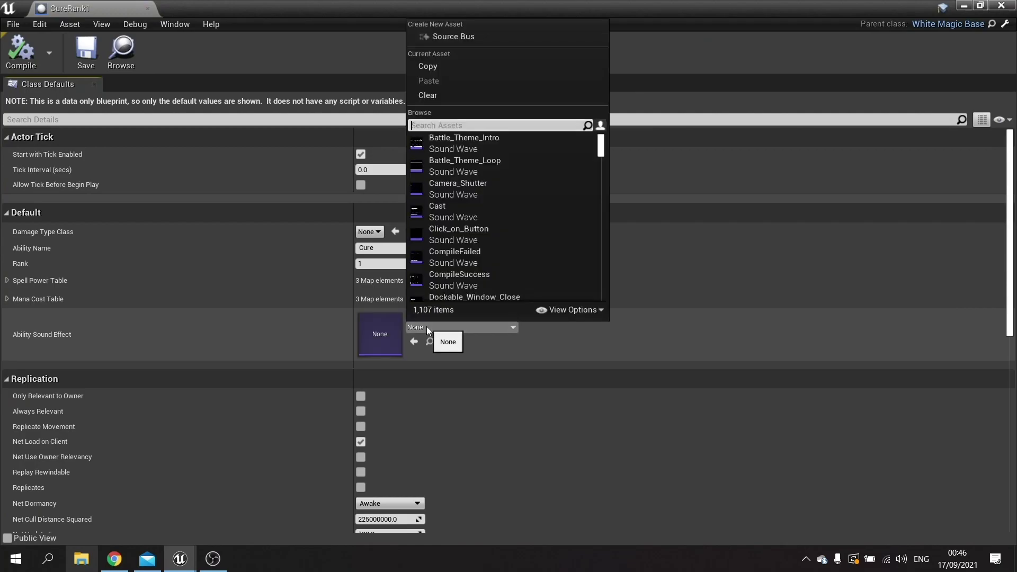
{"action": "type", "text": "hea"}
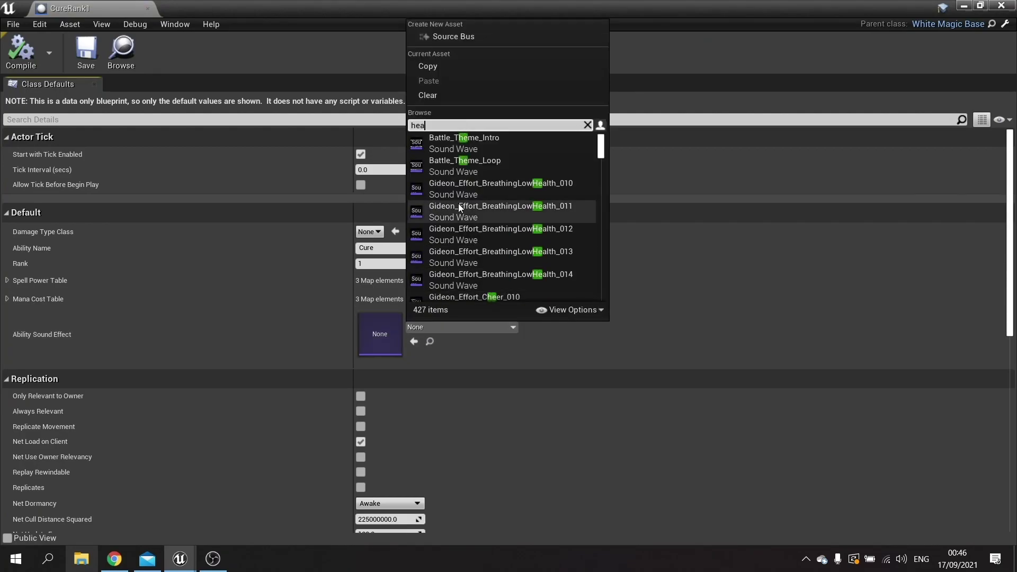
{"action": "type", "text": "l"}
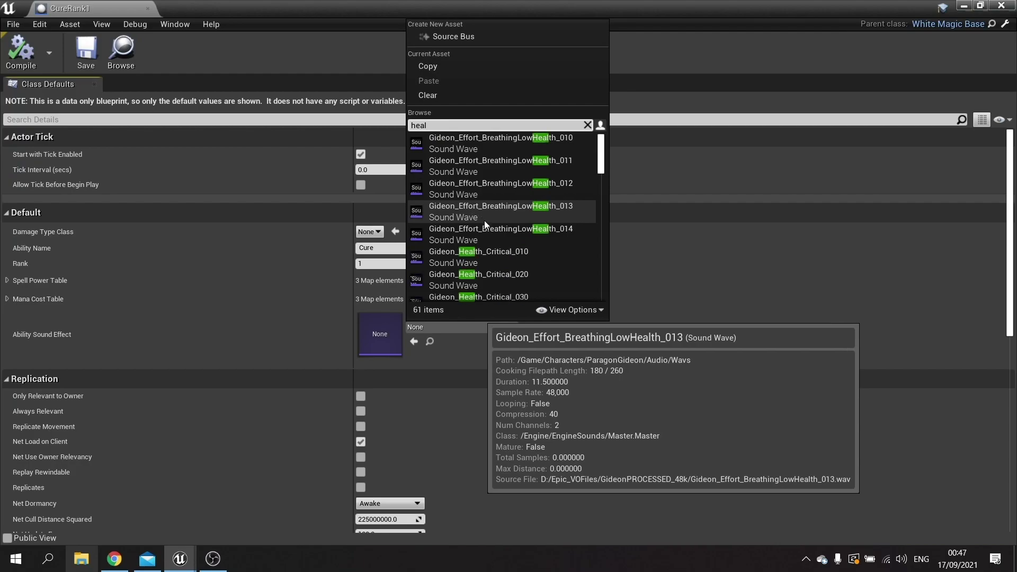
{"action": "scroll", "coordinate": [493, 250], "scroll_direction": "down", "scroll_amount": 10}
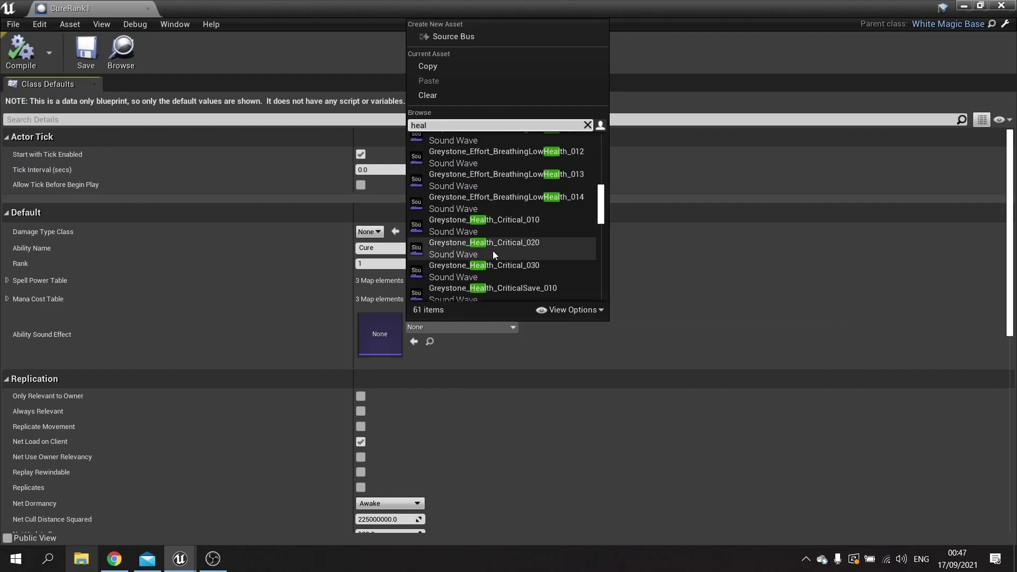
{"action": "scroll", "coordinate": [493, 250], "scroll_direction": "down", "scroll_amount": 8}
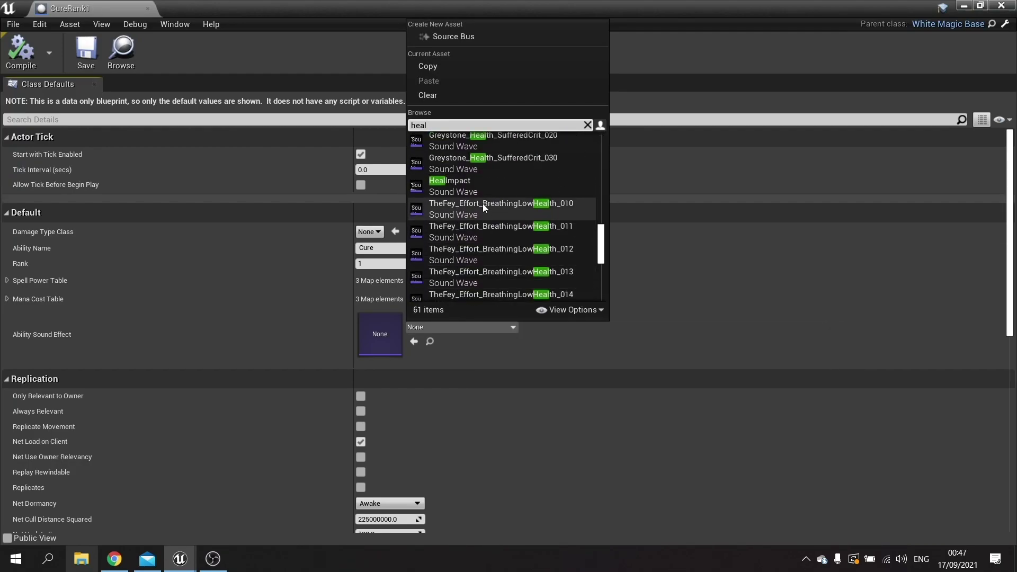
{"action": "left_click", "coordinate": [477, 189]}
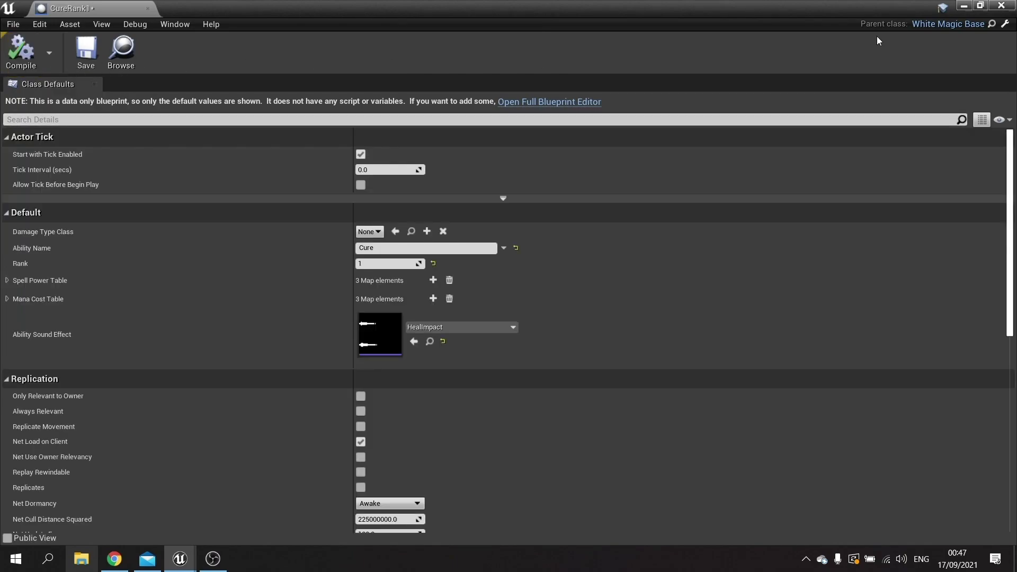
{"action": "left_click", "coordinate": [1001, 6]}
Open FireRank1 from the BlackMagic folder, set its Ability Sound Effect to FireImpact, then compile, save and close it.
{"action": "left_click", "coordinate": [323, 322]}
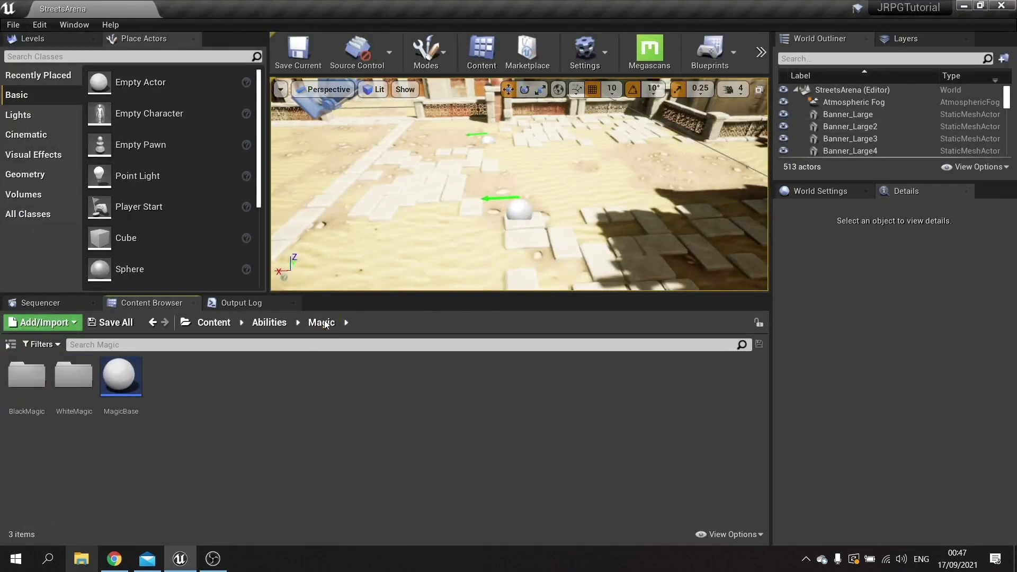
{"action": "double_click", "coordinate": [27, 390]}
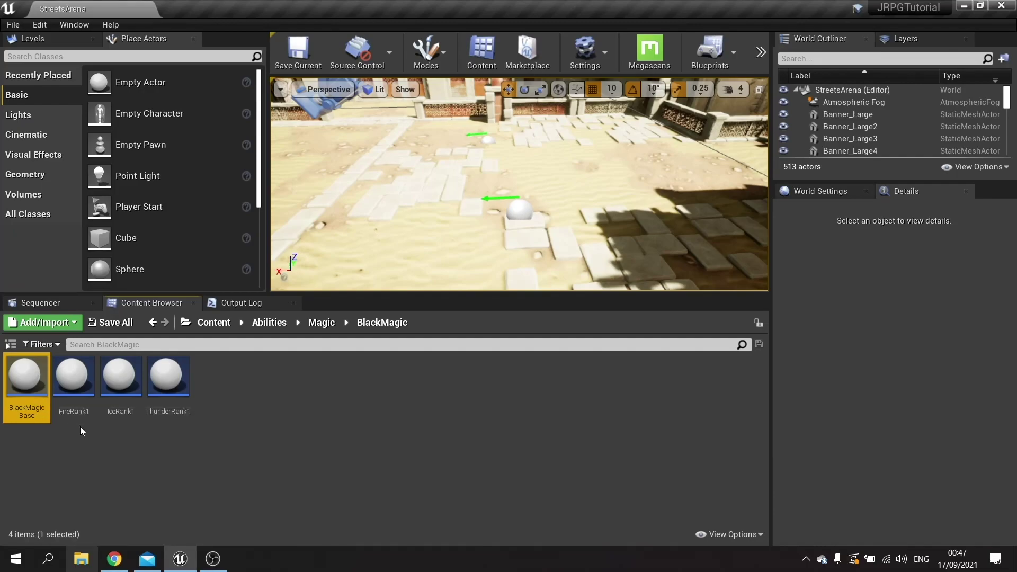
{"action": "double_click", "coordinate": [83, 401]}
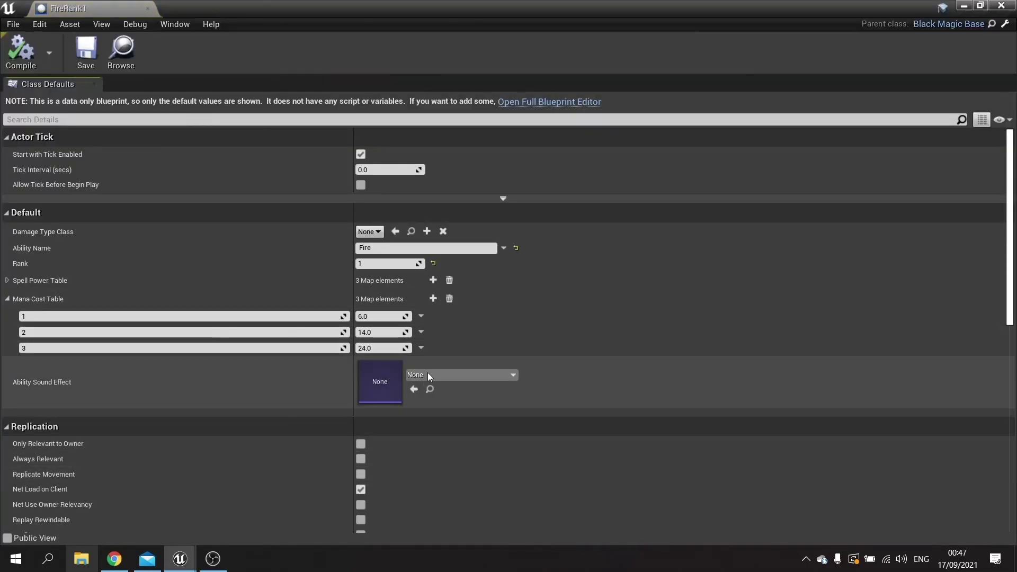
{"action": "left_click", "coordinate": [428, 375]}
{"action": "type", "text": "fire"}
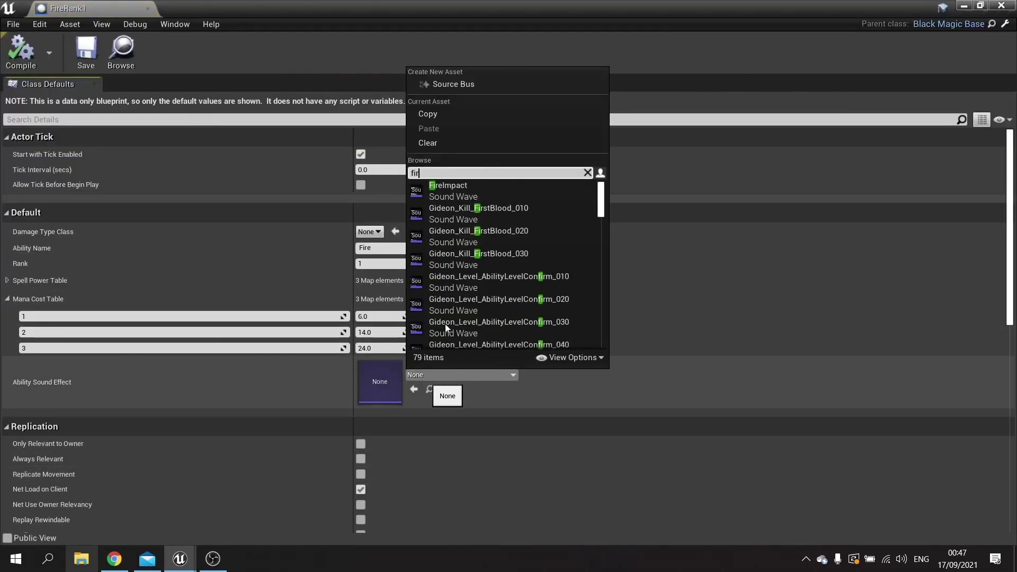
{"action": "left_click", "coordinate": [468, 194]}
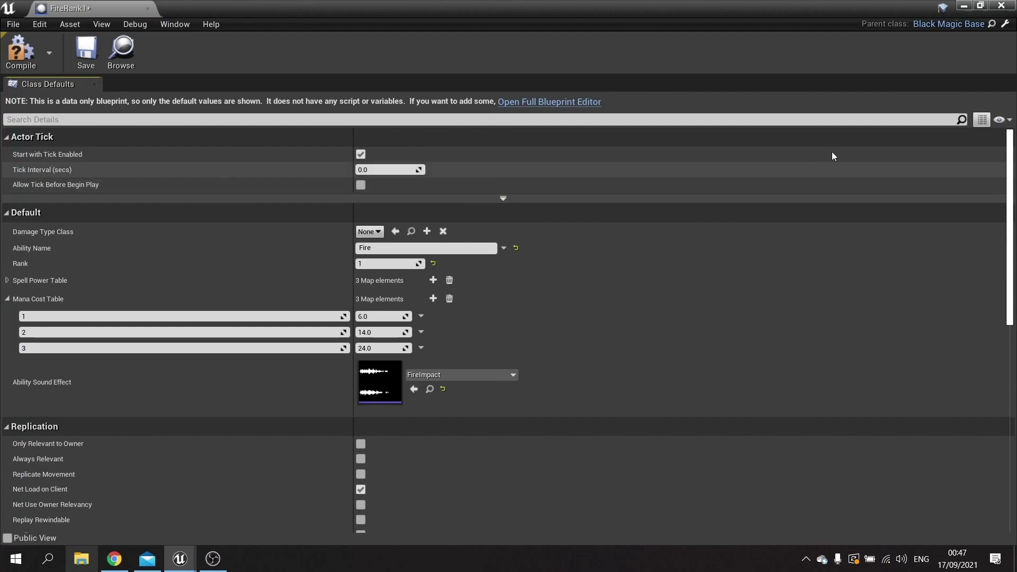
{"action": "left_click", "coordinate": [26, 57]}
{"action": "left_click", "coordinate": [85, 52]}
{"action": "left_click", "coordinate": [1002, 6]}
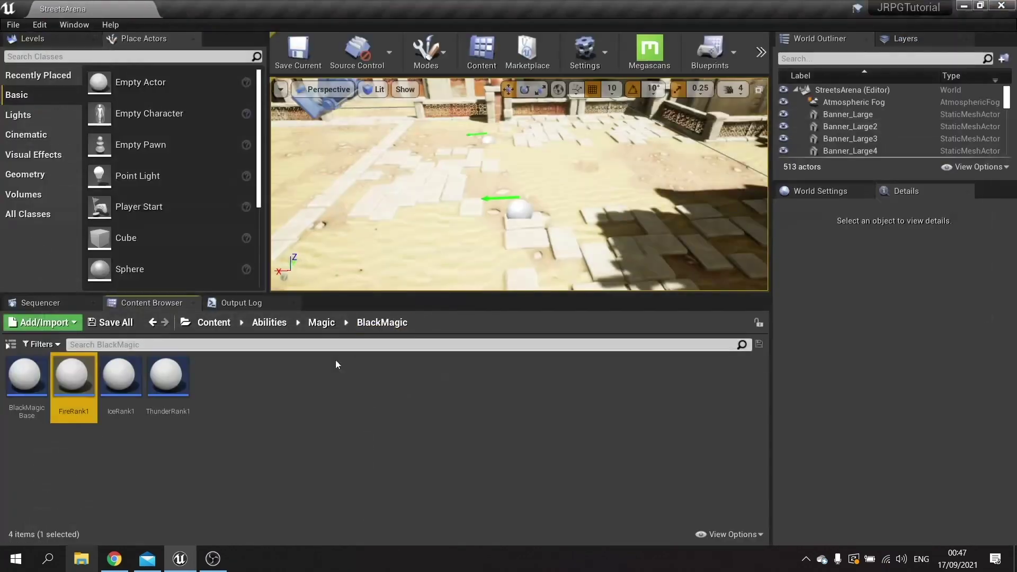
Open IceRank1, set its Ability Sound Effect to IceAttack, then save and close it.
{"action": "double_click", "coordinate": [175, 373]}
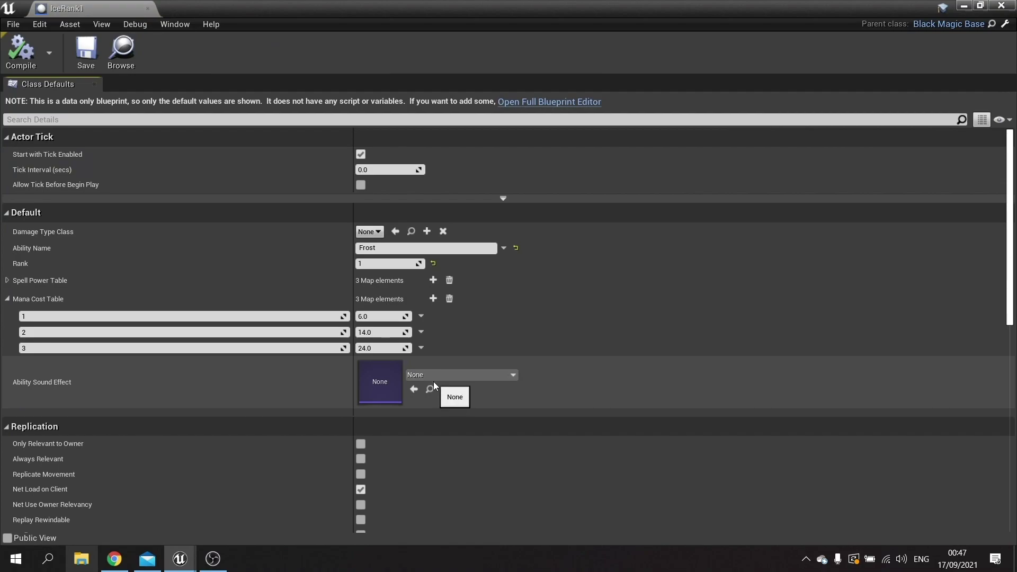
{"action": "left_click", "coordinate": [431, 378]}
{"action": "type", "text": "ice"}
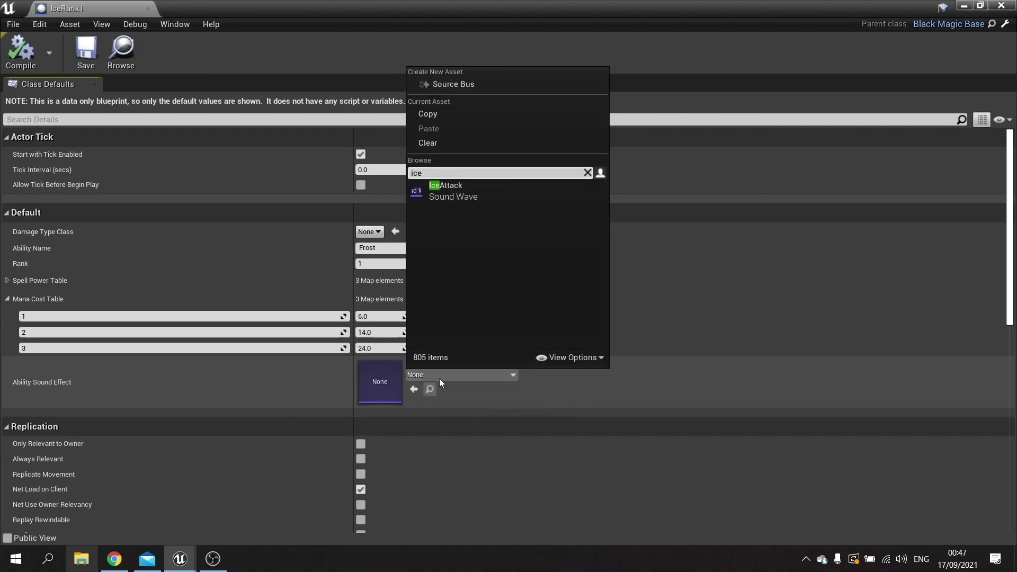
{"action": "left_click", "coordinate": [464, 191]}
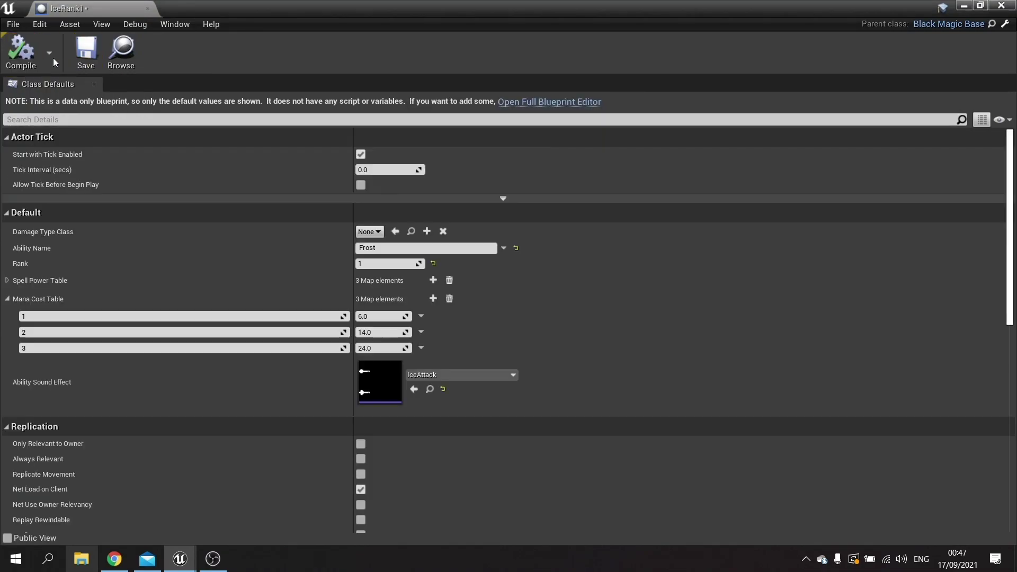
{"action": "left_click", "coordinate": [86, 52]}
{"action": "left_click", "coordinate": [1002, 7]}
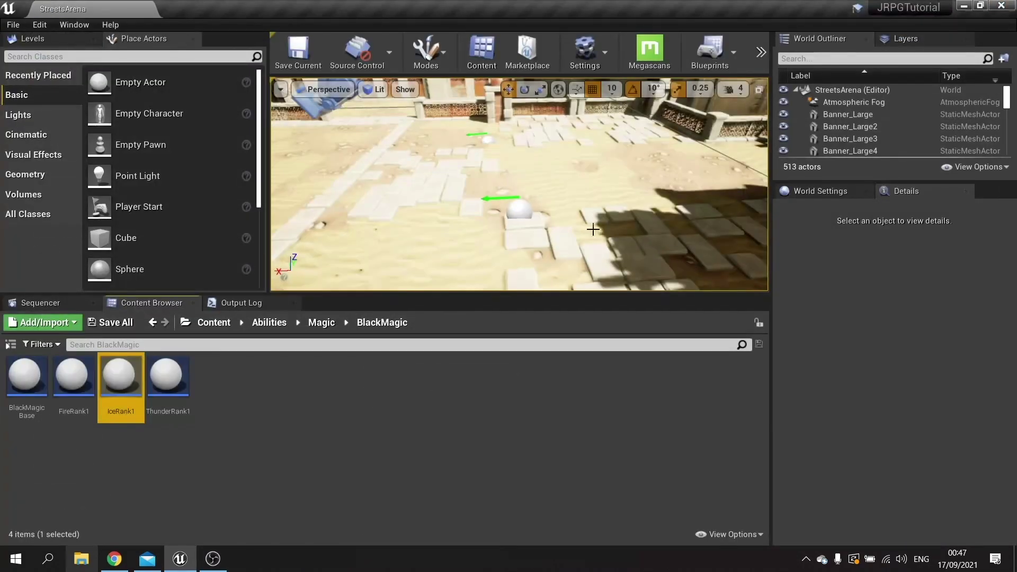
Open ThunderRank1, set its Ability Sound Effect to ThunderImpact, and close it.
{"action": "double_click", "coordinate": [168, 378]}
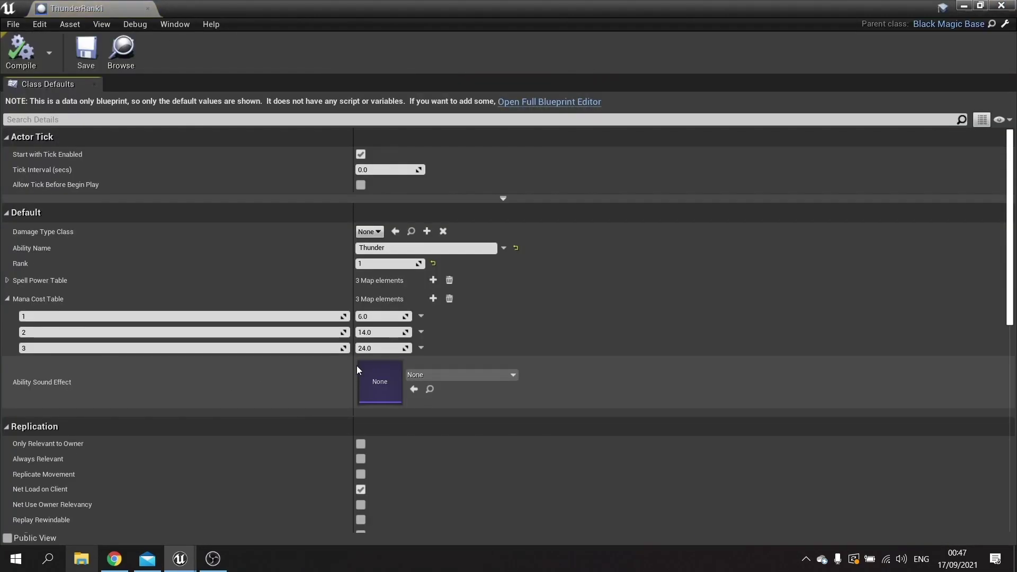
{"action": "left_click", "coordinate": [424, 376]}
{"action": "type", "text": "thunder"}
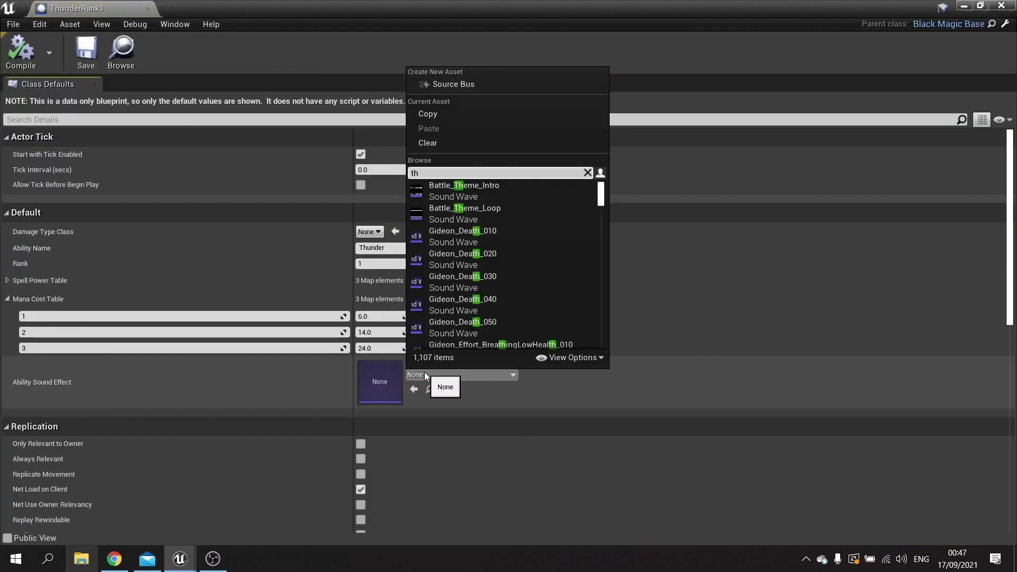
{"action": "left_click", "coordinate": [456, 190]}
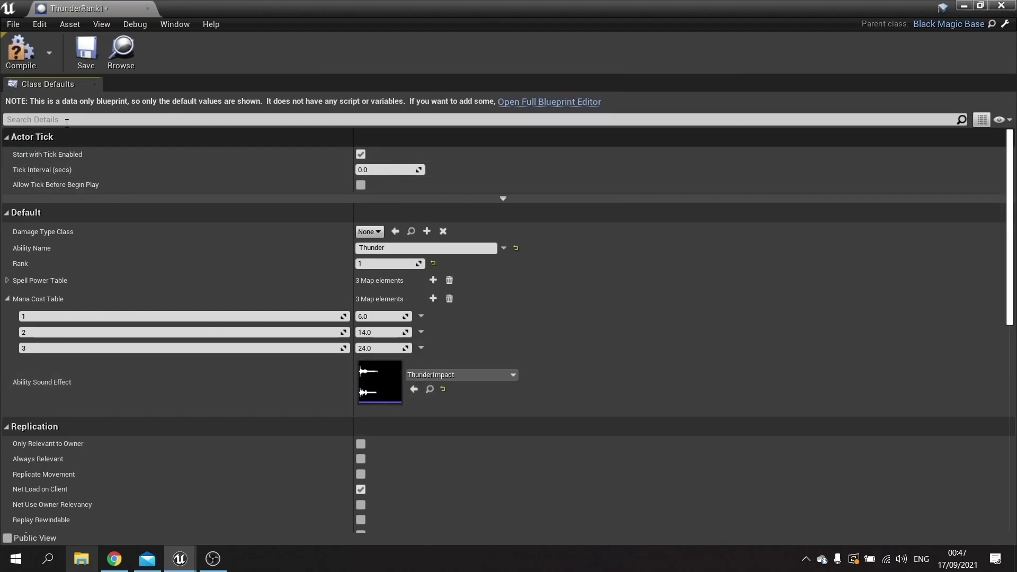
{"action": "left_click", "coordinate": [1004, 8]}
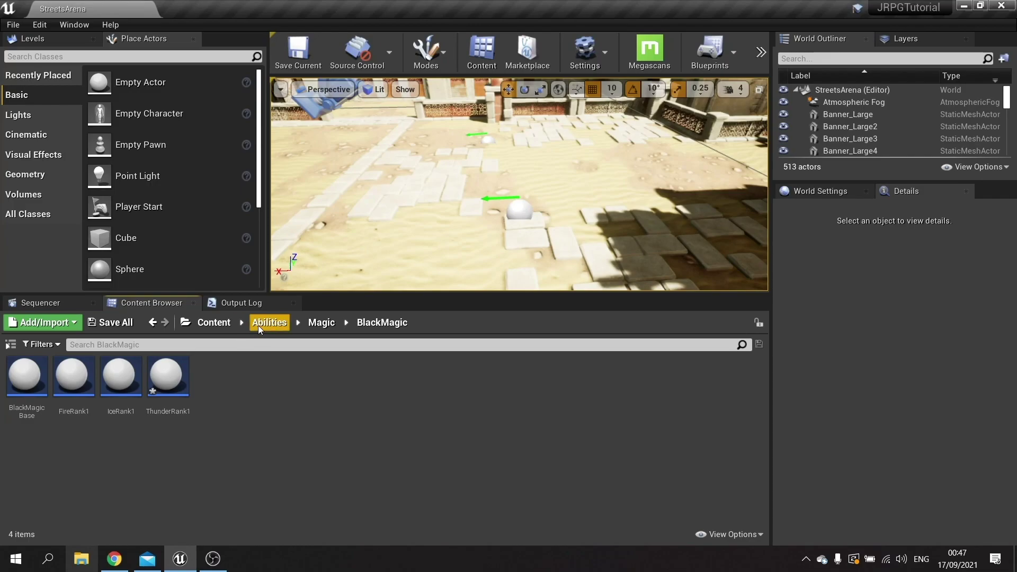
Search the Characters folder for "magiccast" and open the GreystoneMagicCast montage.
{"action": "left_click", "coordinate": [214, 322]}
{"action": "double_click", "coordinate": [75, 377]}
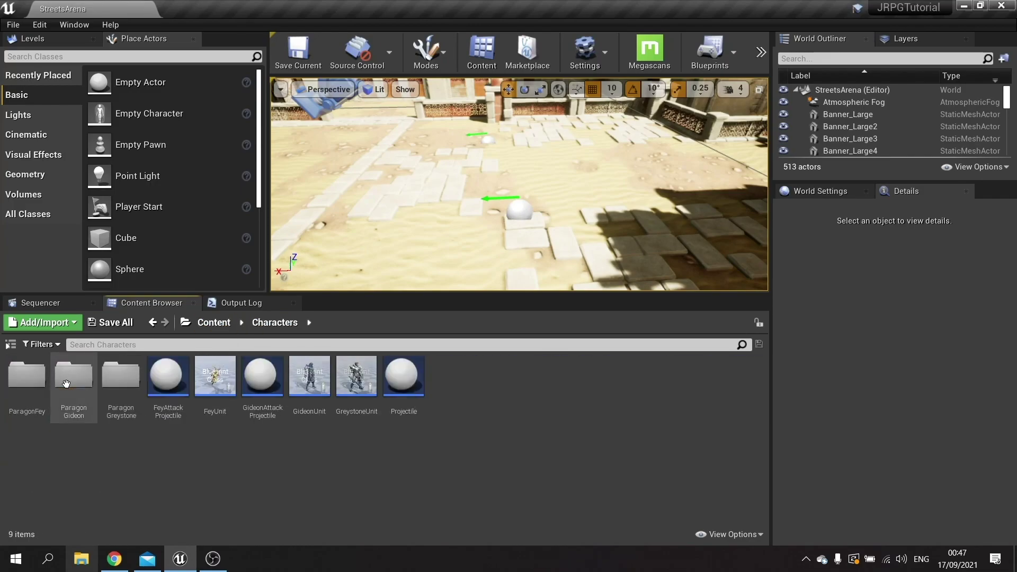
{"action": "left_click", "coordinate": [166, 345]}
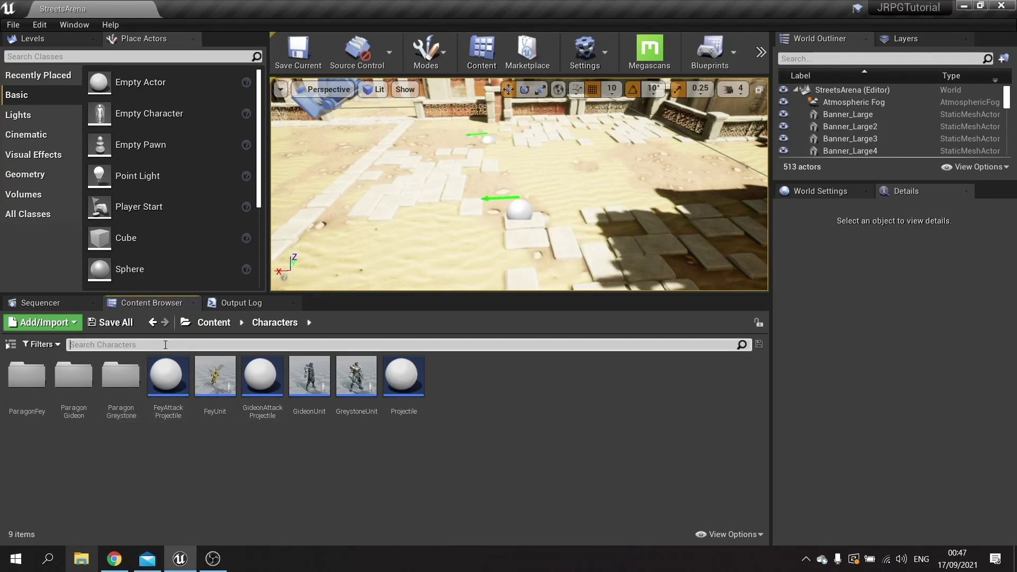
{"action": "type", "text": "magiccast"}
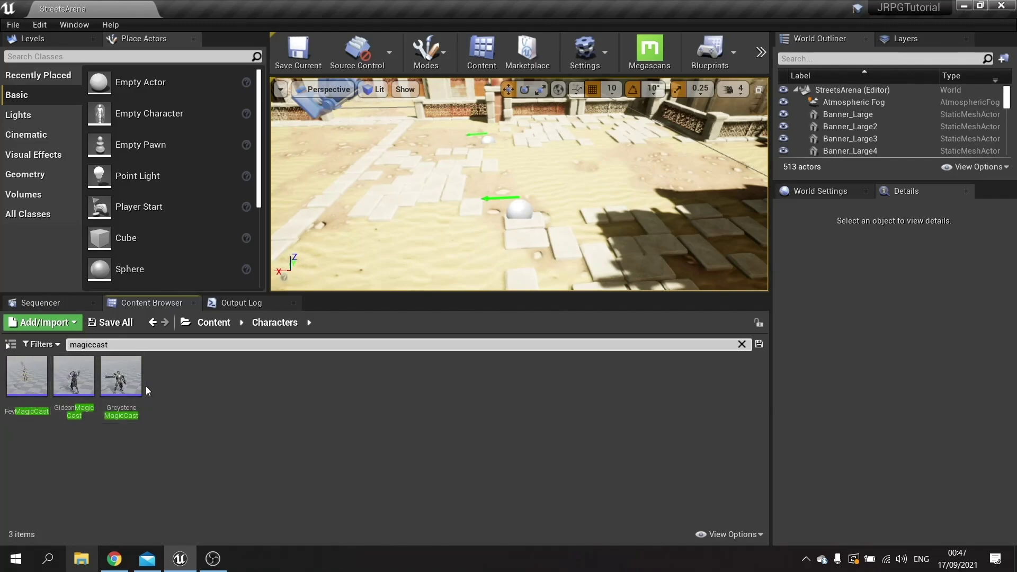
{"action": "double_click", "coordinate": [123, 379]}
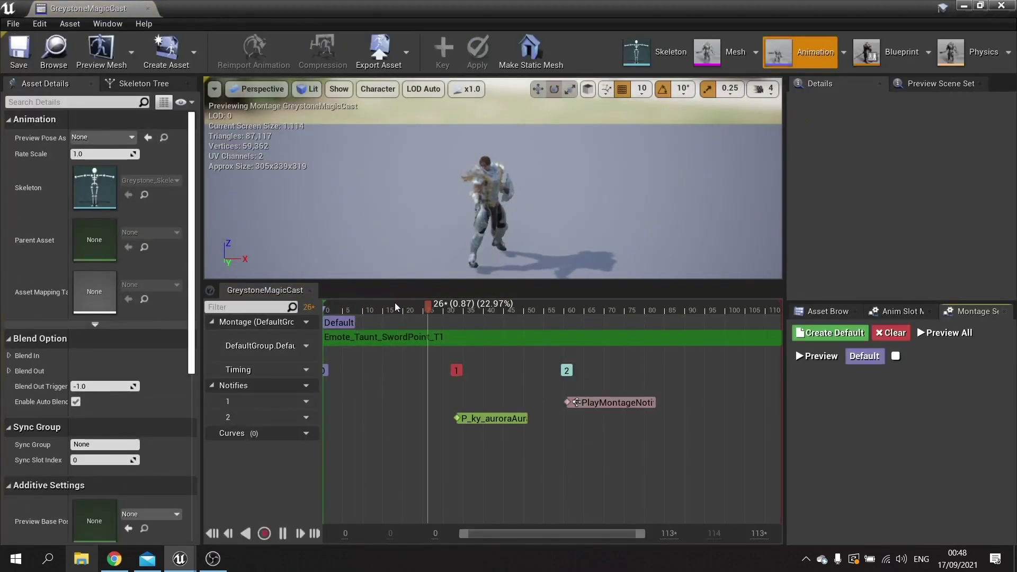
Add a Play Sound notify on track 1 at about frame 34, aligned with the start of the aurora particle notify.
{"action": "left_click_drag", "start_coordinate": [396, 306], "coordinate": [460, 313]}
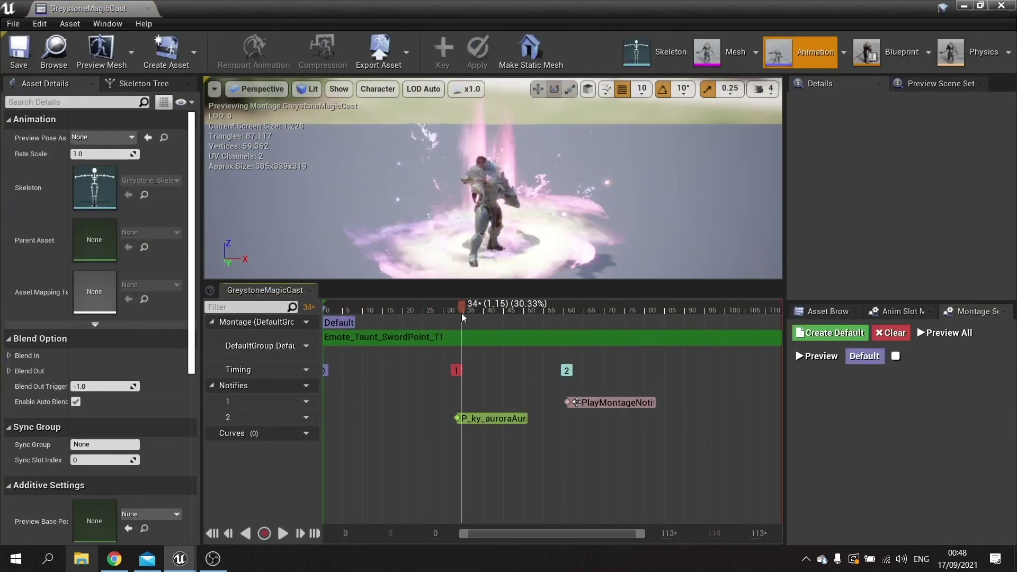
{"action": "right_click", "coordinate": [458, 401]}
{"action": "mouse_move", "coordinate": [484, 417]}
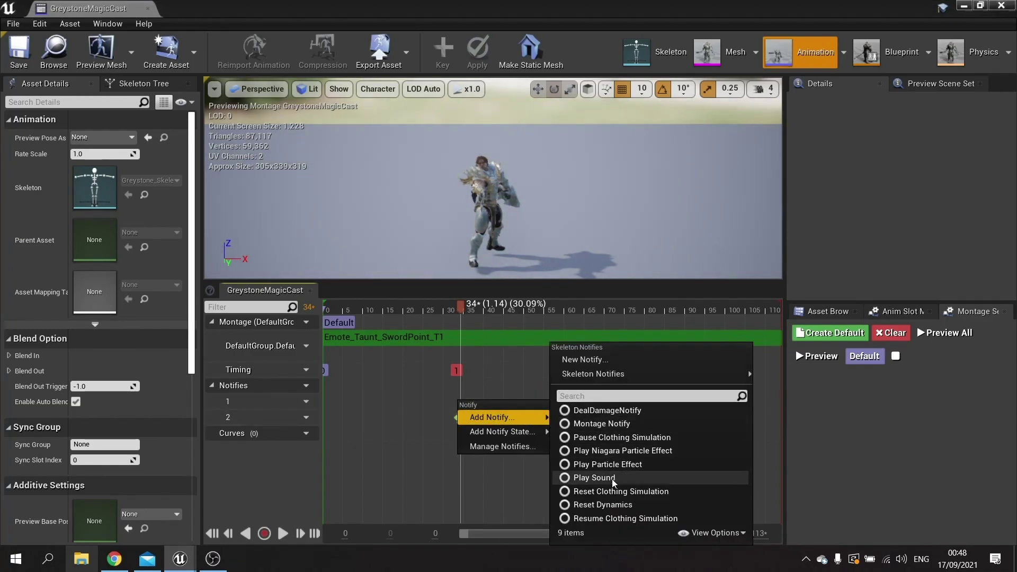
{"action": "left_click", "coordinate": [610, 479]}
Set the new Play Sound notify's sound to Cast, then save and close GreystoneMagicCast.
{"action": "left_click", "coordinate": [480, 403]}
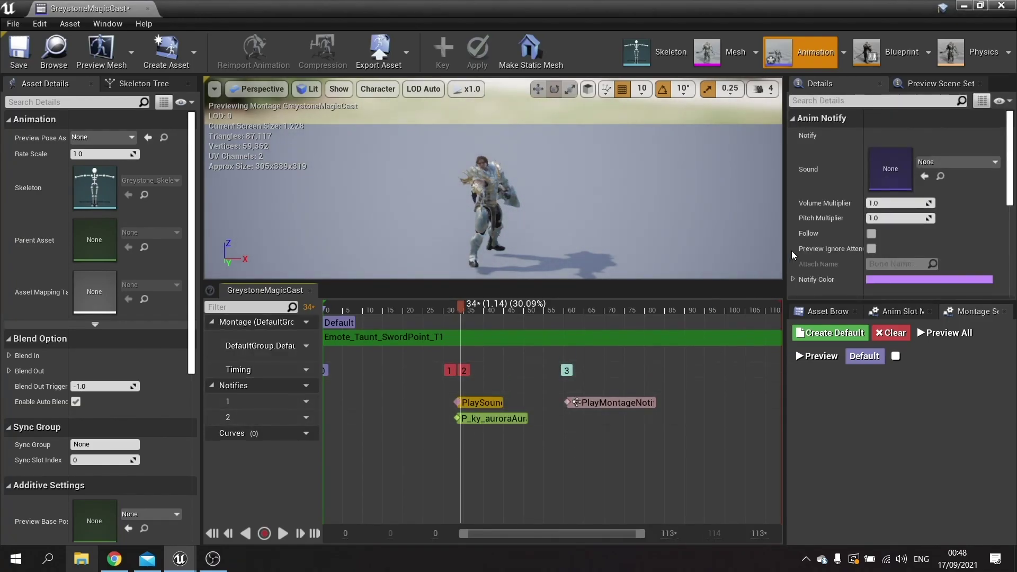
{"action": "left_click", "coordinate": [939, 163]}
{"action": "type", "text": "c"}
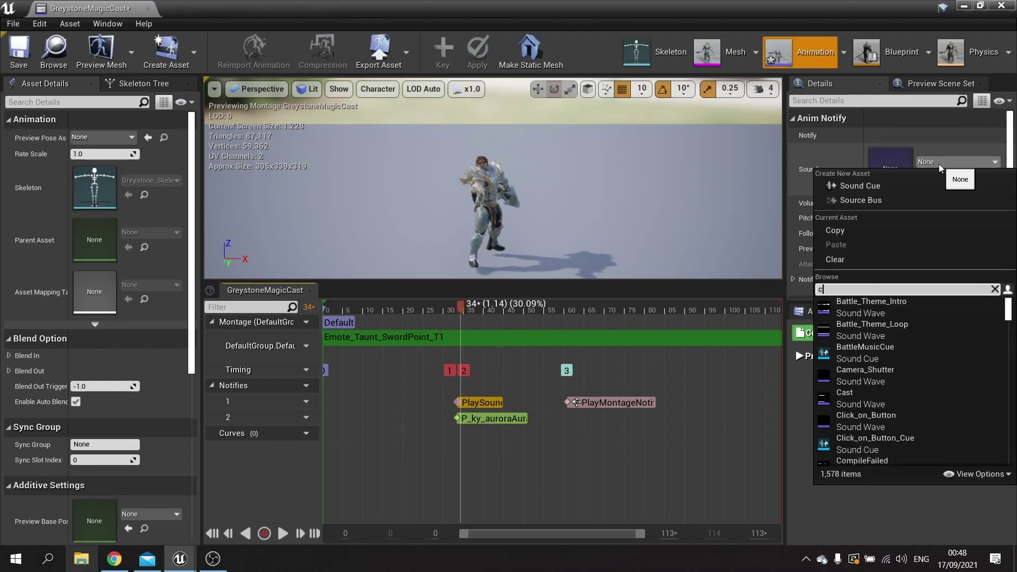
{"action": "type", "text": "ast"}
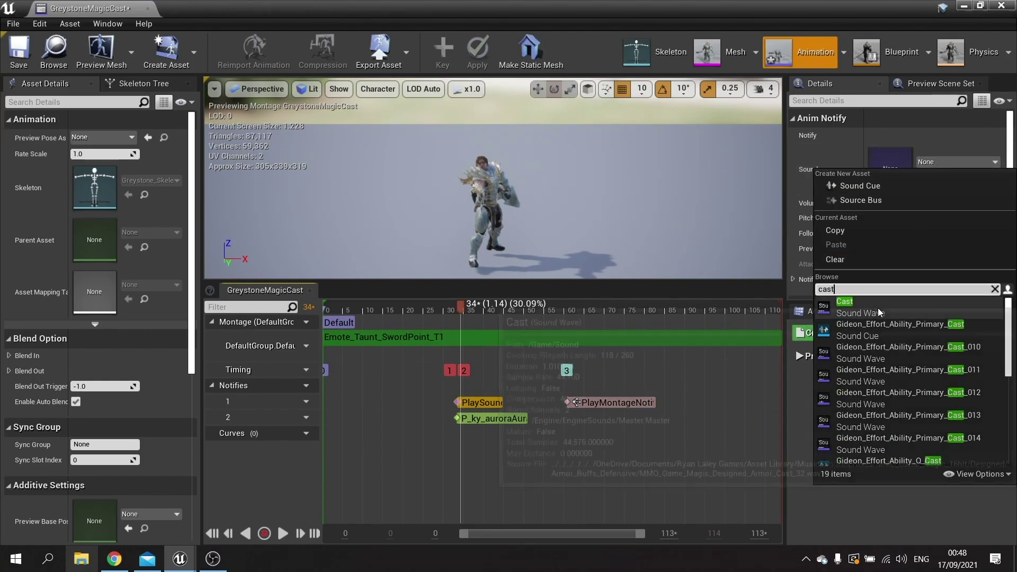
{"action": "left_click", "coordinate": [877, 310]}
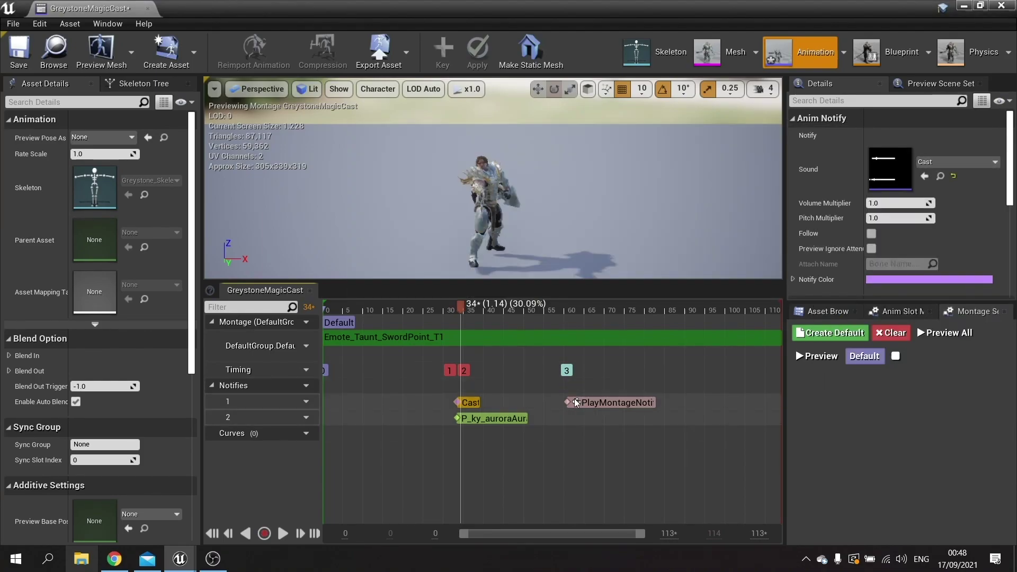
{"action": "left_click", "coordinate": [19, 51]}
{"action": "left_click", "coordinate": [1001, 6]}
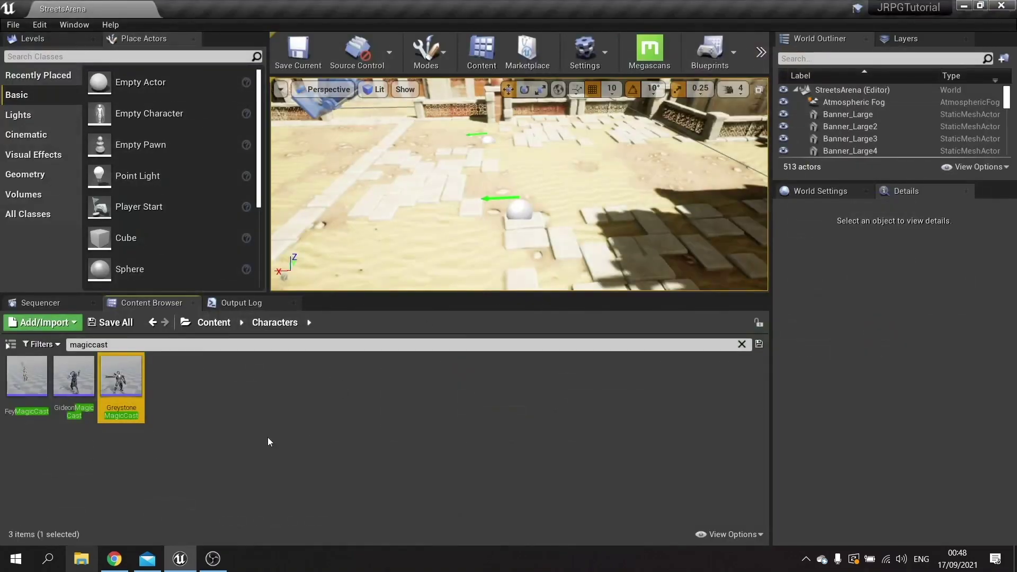
Open GideonMagicCast, move the playhead to the aurora particle notify at frame 12, and add a second notify track.
{"action": "double_click", "coordinate": [75, 403]}
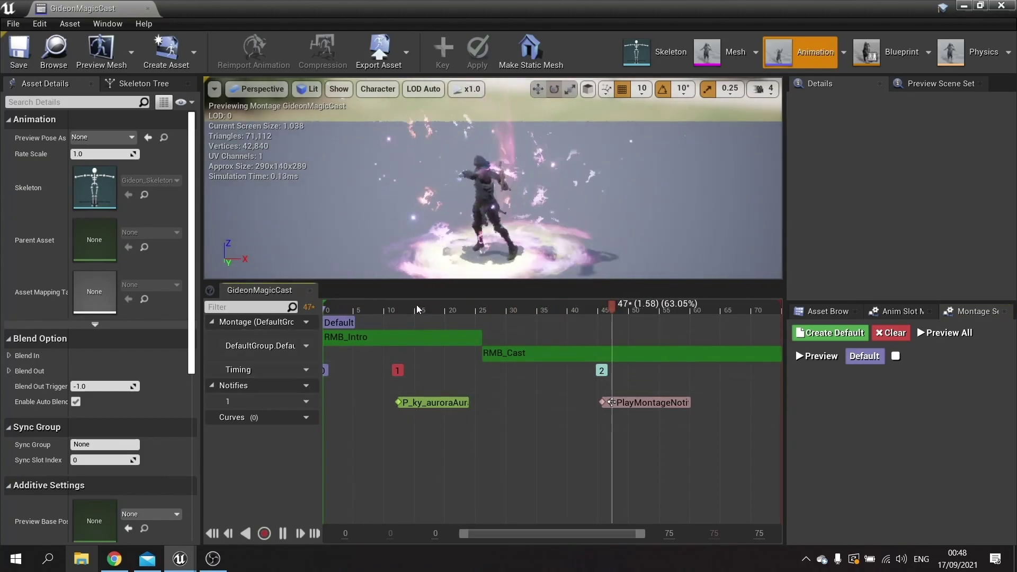
{"action": "left_click_drag", "start_coordinate": [416, 304], "coordinate": [397, 313]}
{"action": "left_click", "coordinate": [301, 388]}
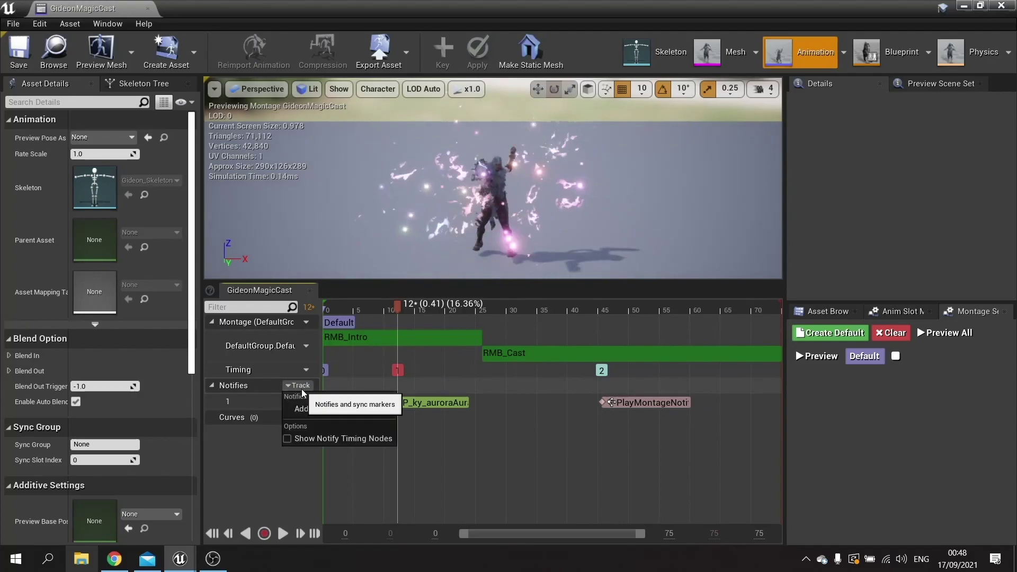
{"action": "left_click", "coordinate": [305, 408]}
Add a Play Sound notify with the Cast sound on track 2 at frame 12, then save and close GideonMagicCast.
{"action": "right_click", "coordinate": [400, 418]}
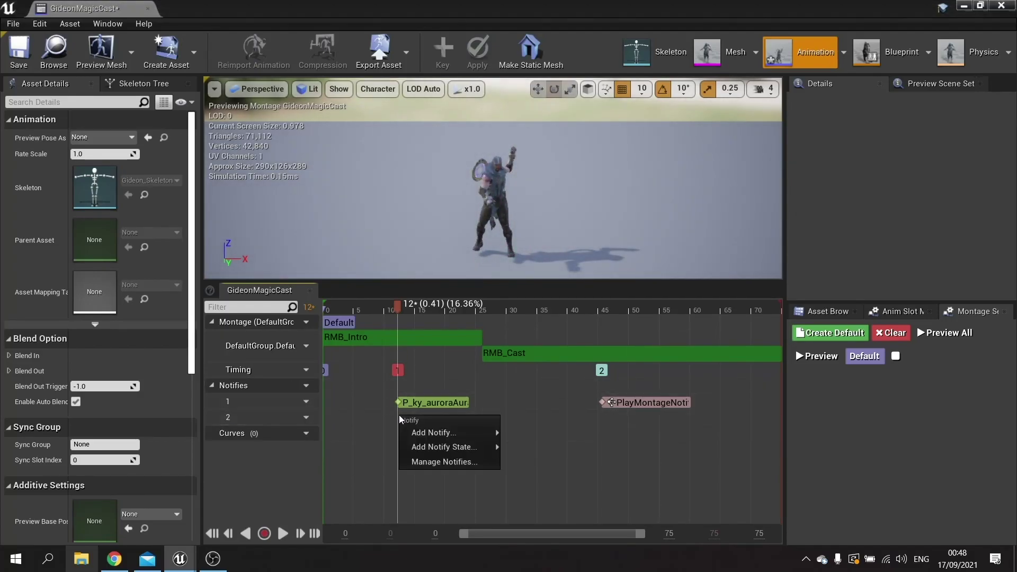
{"action": "mouse_move", "coordinate": [427, 432]}
{"action": "left_click", "coordinate": [546, 482]}
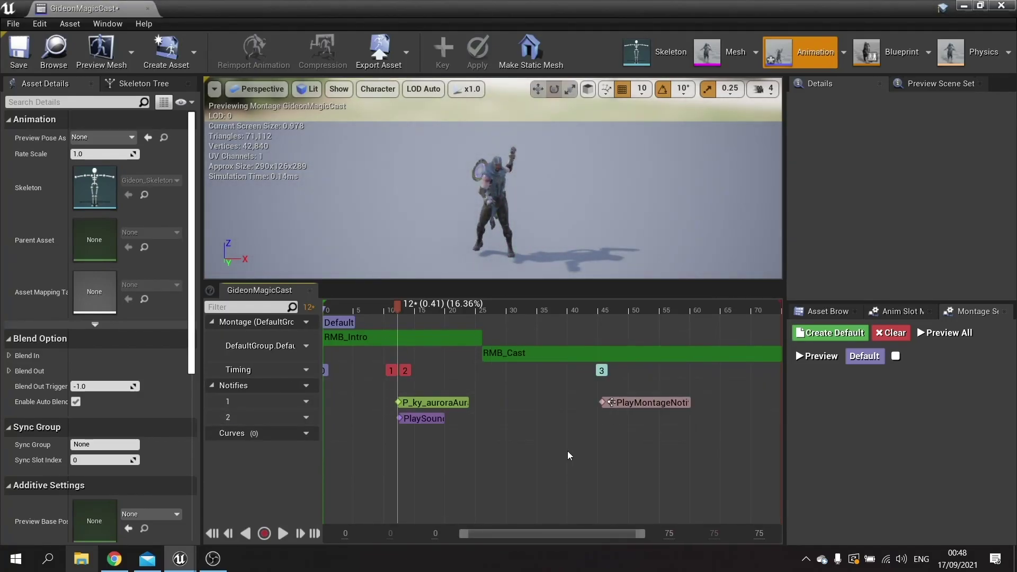
{"action": "left_click", "coordinate": [420, 418]}
{"action": "left_click", "coordinate": [925, 163]}
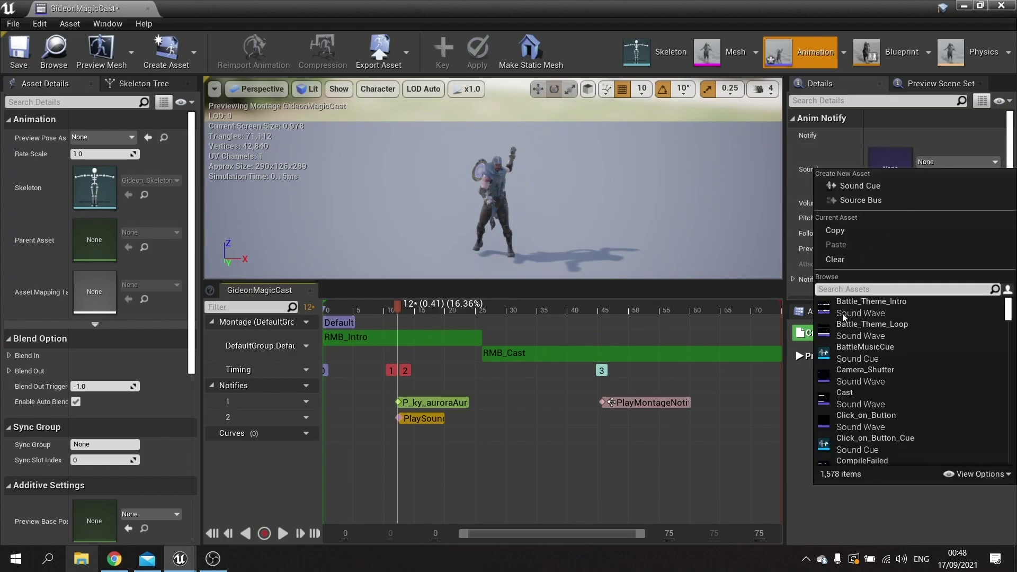
{"action": "left_click", "coordinate": [850, 396]}
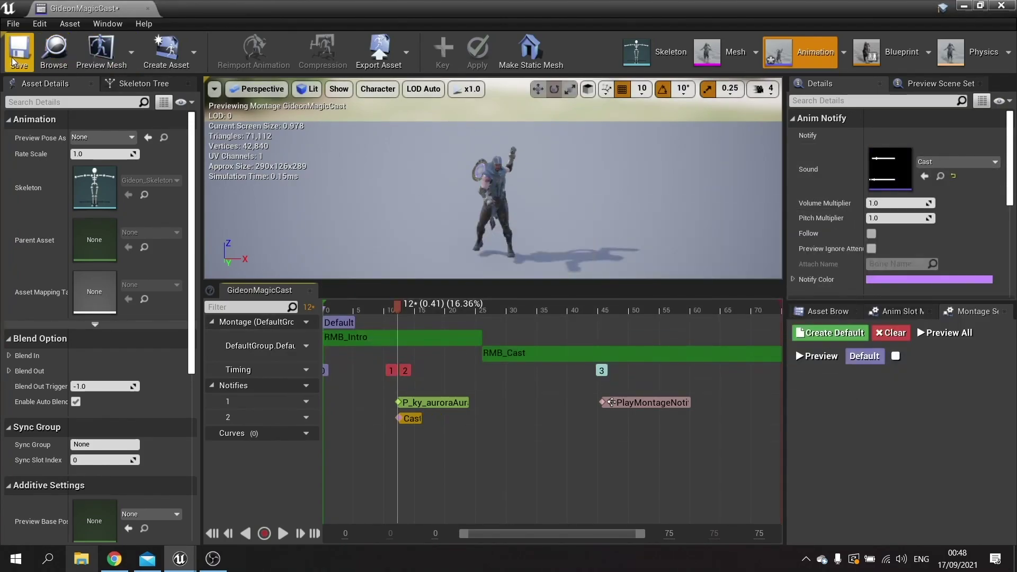
{"action": "left_click", "coordinate": [1002, 6]}
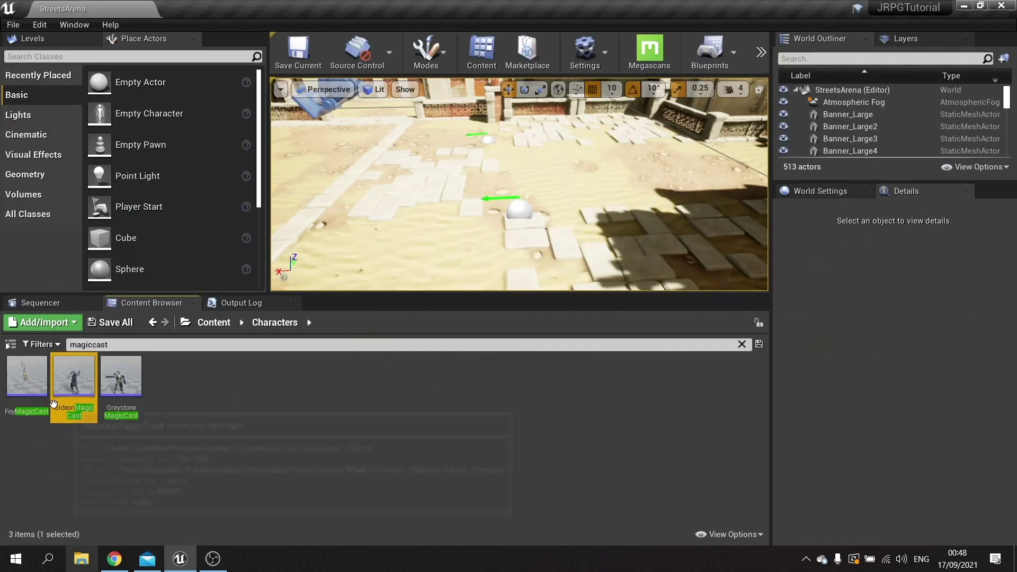
Open FeyMagicCast, move the playhead to the aurora particle notify at frame 4, and add a second notify track.
{"action": "double_click", "coordinate": [19, 403]}
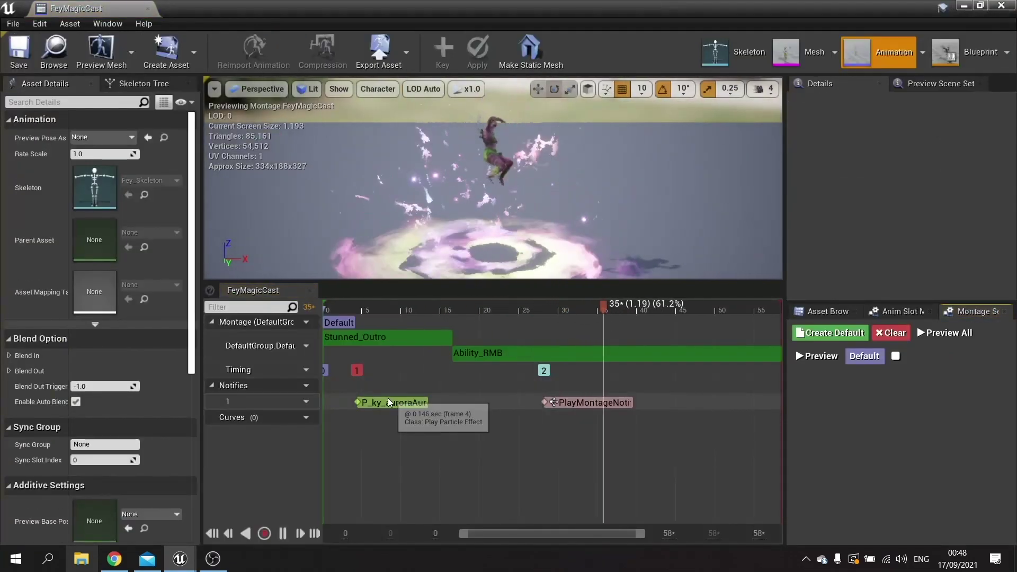
{"action": "left_click_drag", "start_coordinate": [365, 312], "coordinate": [359, 304]}
{"action": "right_click", "coordinate": [356, 391]}
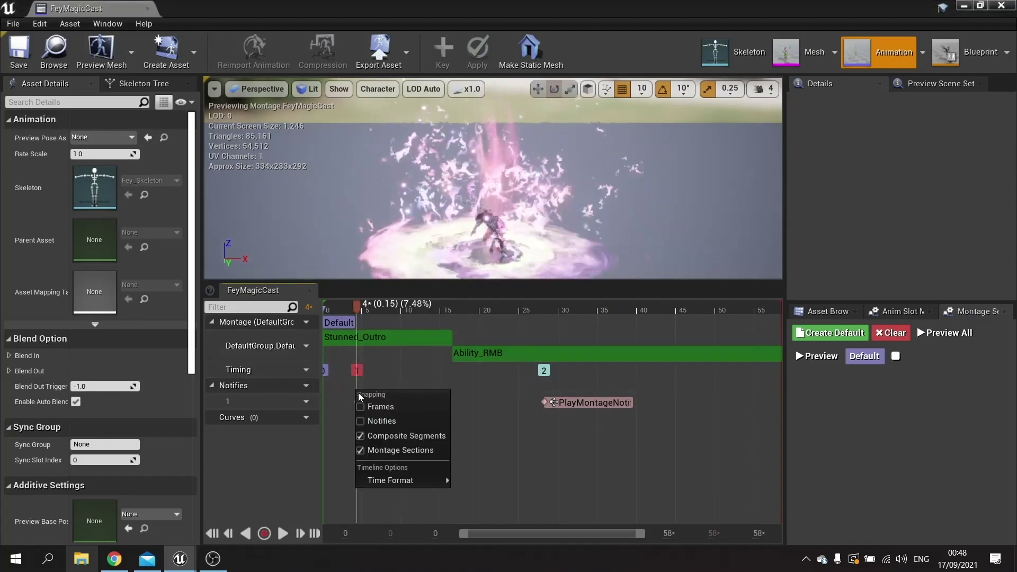
{"action": "right_click", "coordinate": [367, 387]}
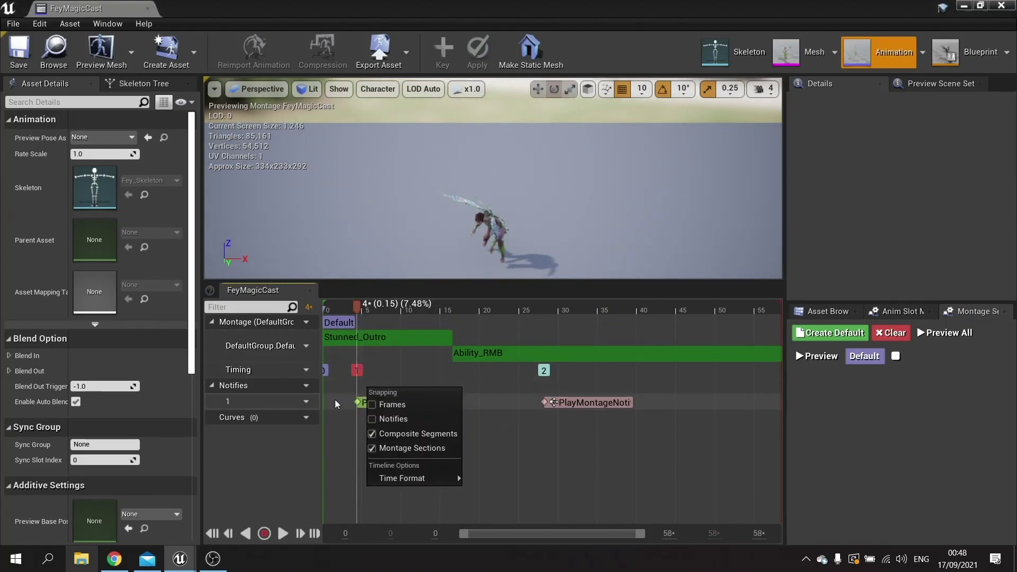
{"action": "left_click", "coordinate": [306, 402]}
{"action": "left_click", "coordinate": [306, 411]}
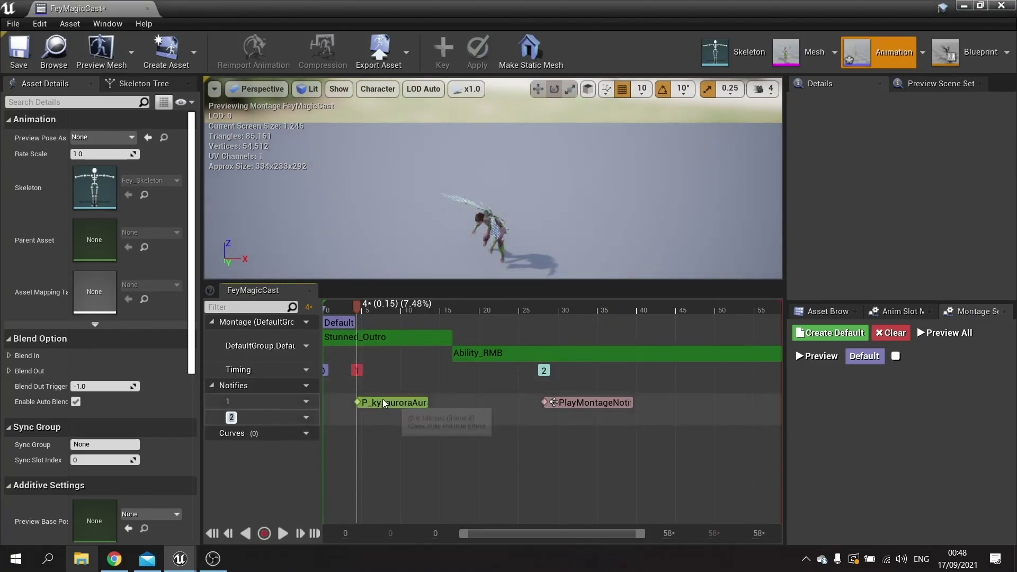
Add a Play Sound notify with the Cast sound on track 2 at frame 4, then save and close FeyMagicCast.
{"action": "right_click", "coordinate": [357, 418]}
{"action": "mouse_move", "coordinate": [389, 430]}
{"action": "left_click", "coordinate": [491, 478]}
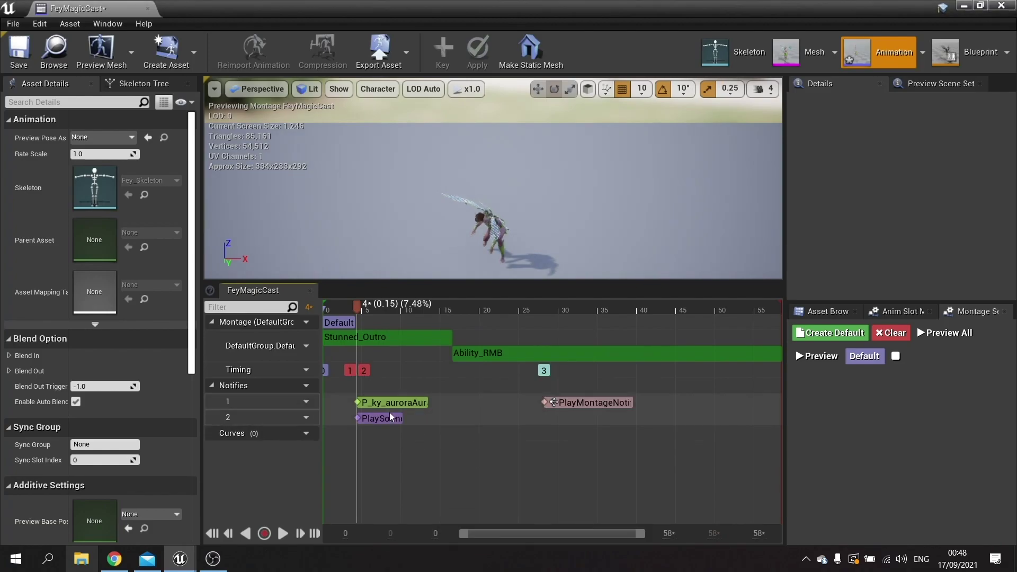
{"action": "left_click", "coordinate": [391, 418]}
{"action": "left_click", "coordinate": [934, 162]}
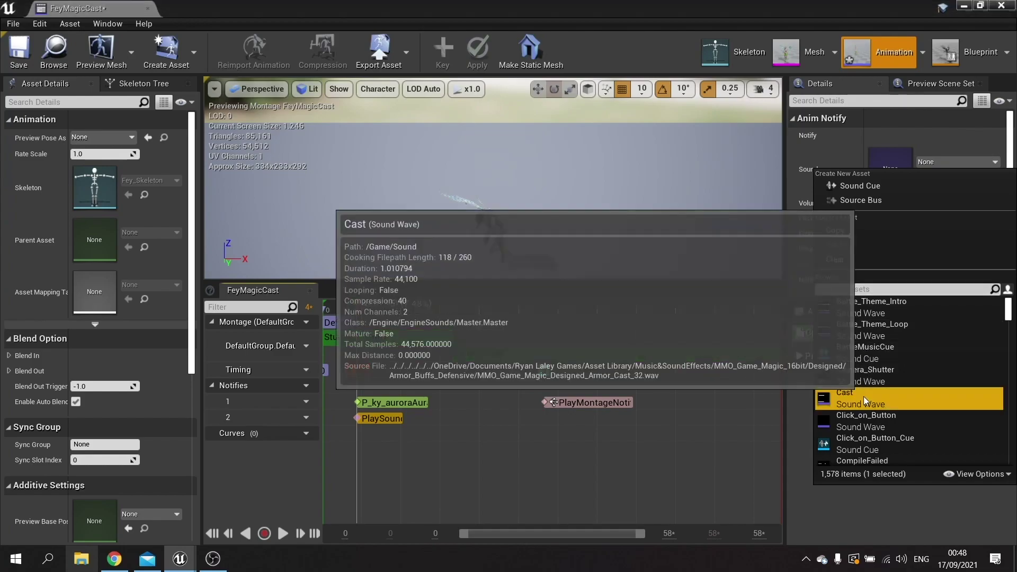
{"action": "left_click", "coordinate": [863, 399]}
{"action": "left_click", "coordinate": [21, 53]}
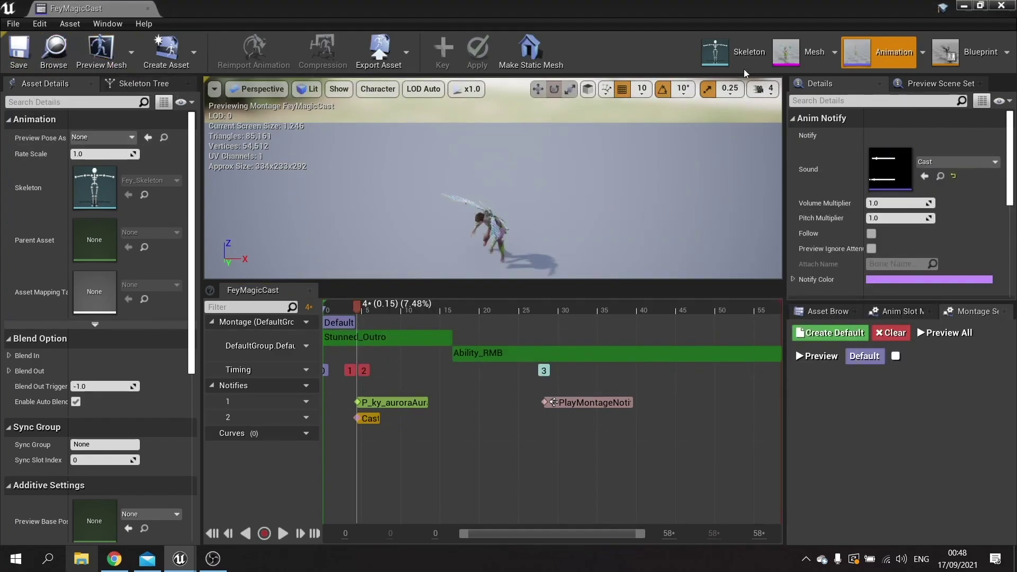
{"action": "left_click", "coordinate": [1001, 6]}
Clear the magiccast search and filter the Characters folder for primaryattack.
{"action": "left_click", "coordinate": [359, 441]}
{"action": "key", "text": "alt+Left"}
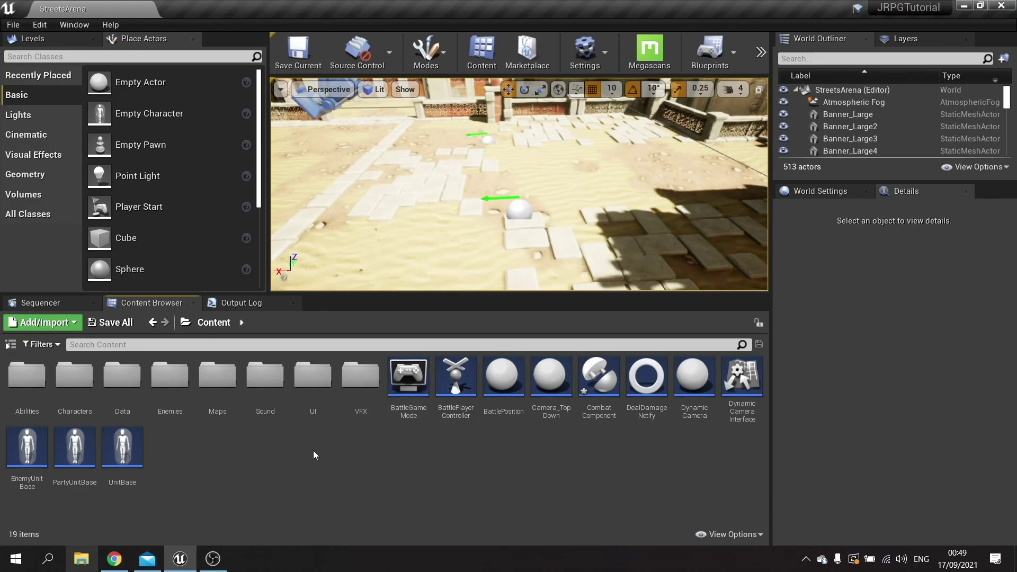
{"action": "double_click", "coordinate": [74, 376]}
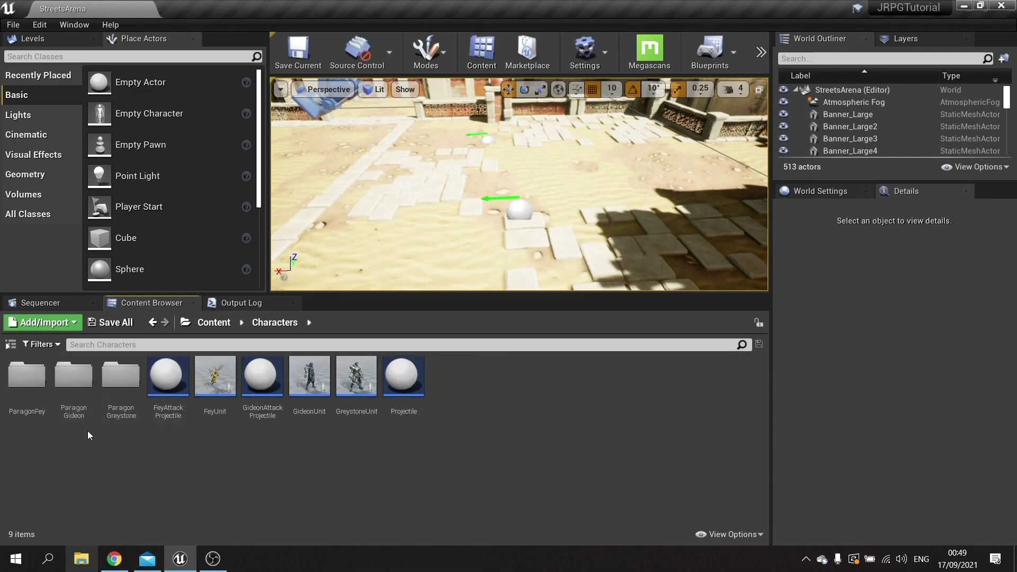
{"action": "left_click", "coordinate": [131, 345]}
{"action": "type", "text": "primaryattack"}
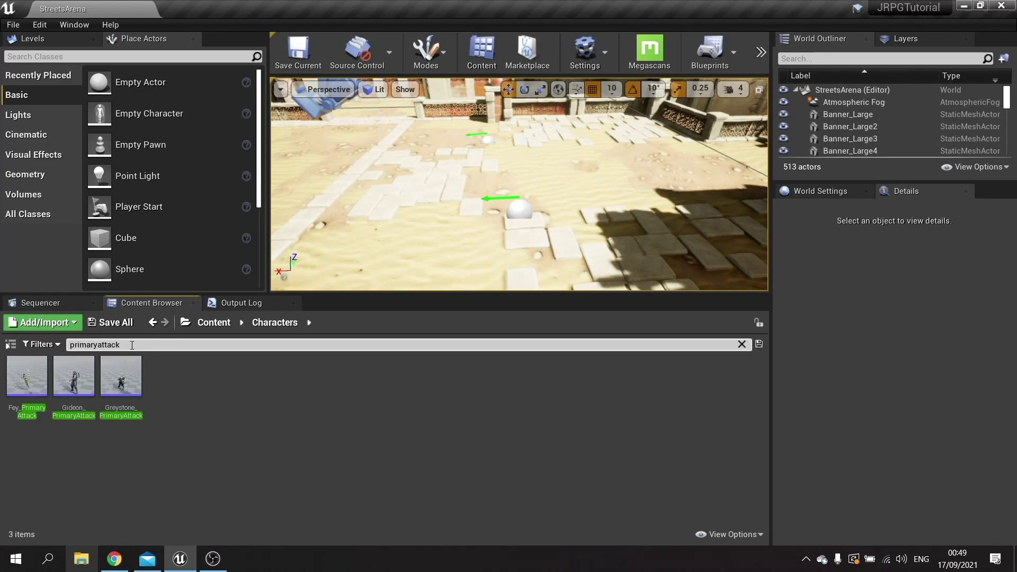
Open Greystone_PrimaryAttack and add a Play Sound notify on track 2 at about frame 12, aligned with the hit slash particle notify.
{"action": "double_click", "coordinate": [126, 411]}
{"action": "left_click_drag", "start_coordinate": [418, 304], "coordinate": [438, 428]}
{"action": "right_click", "coordinate": [438, 434]}
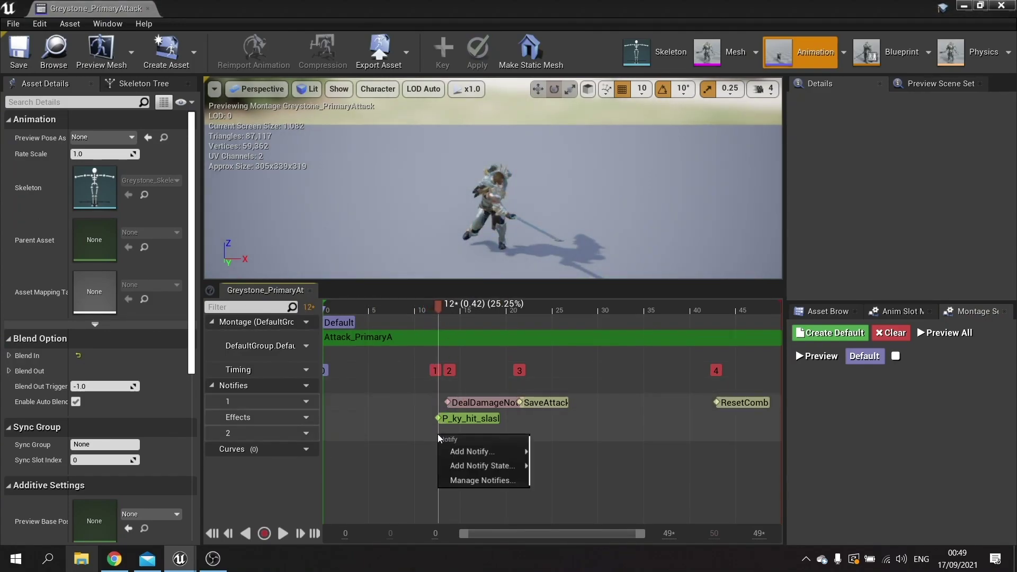
{"action": "mouse_move", "coordinate": [468, 452]}
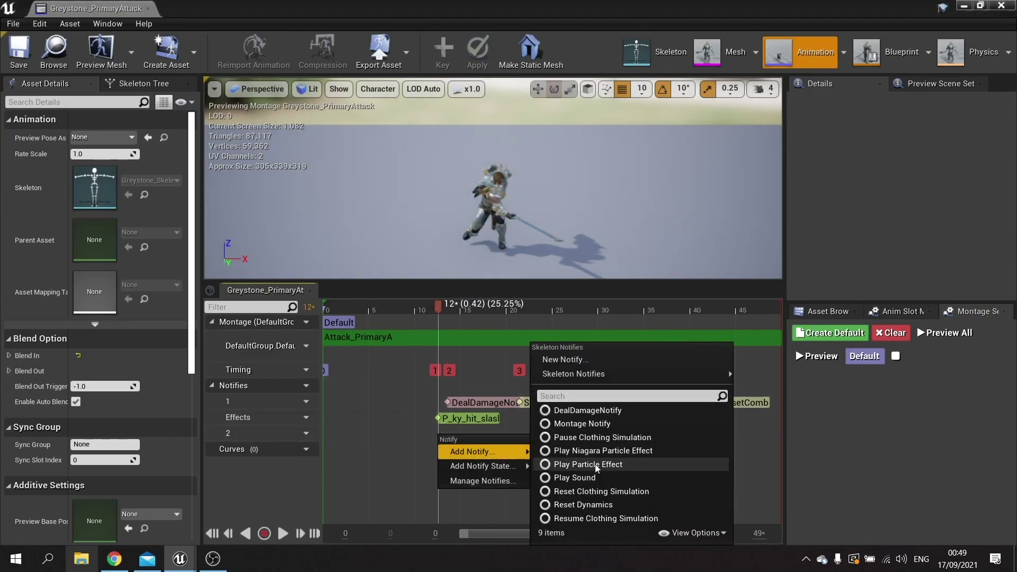
{"action": "left_click", "coordinate": [575, 478]}
Set the Play Sound notify's sound to GreystoneAttack, then save and close Greystone_PrimaryAttack.
{"action": "left_click", "coordinate": [933, 161]}
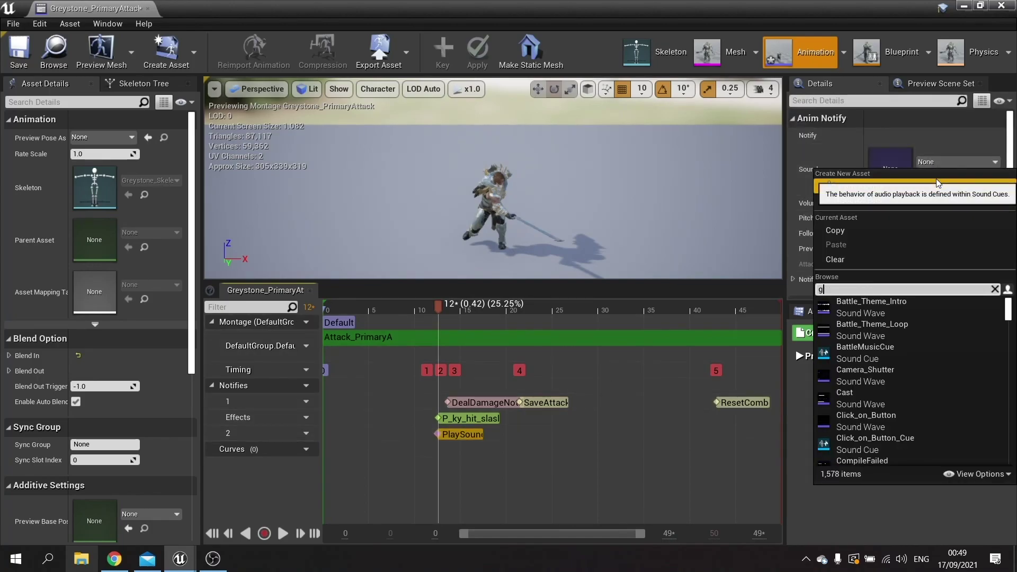
{"action": "type", "text": "grey"}
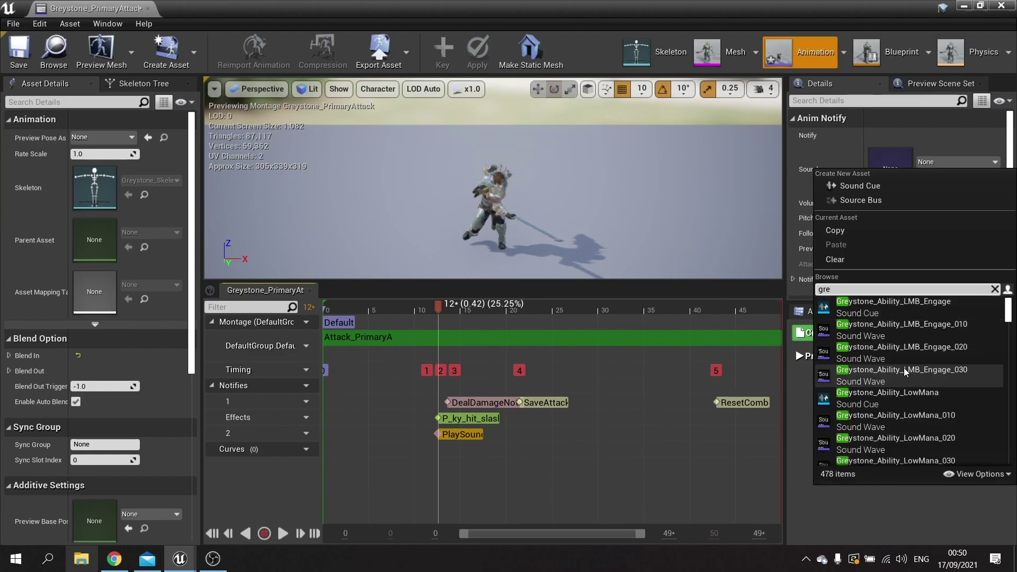
{"action": "scroll", "coordinate": [908, 387], "scroll_direction": "down", "scroll_amount": 10}
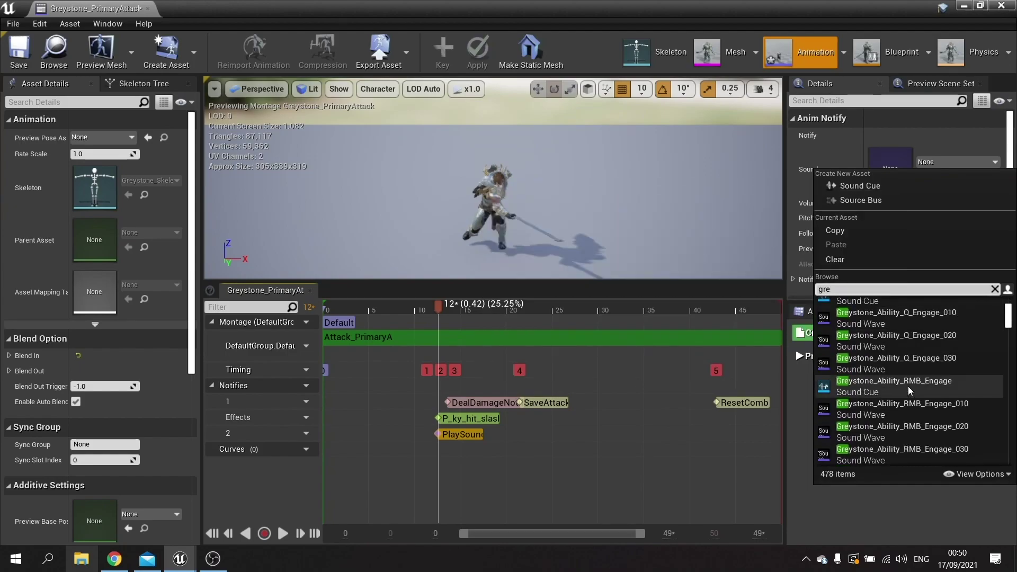
{"action": "scroll", "coordinate": [908, 385], "scroll_direction": "down", "scroll_amount": 5}
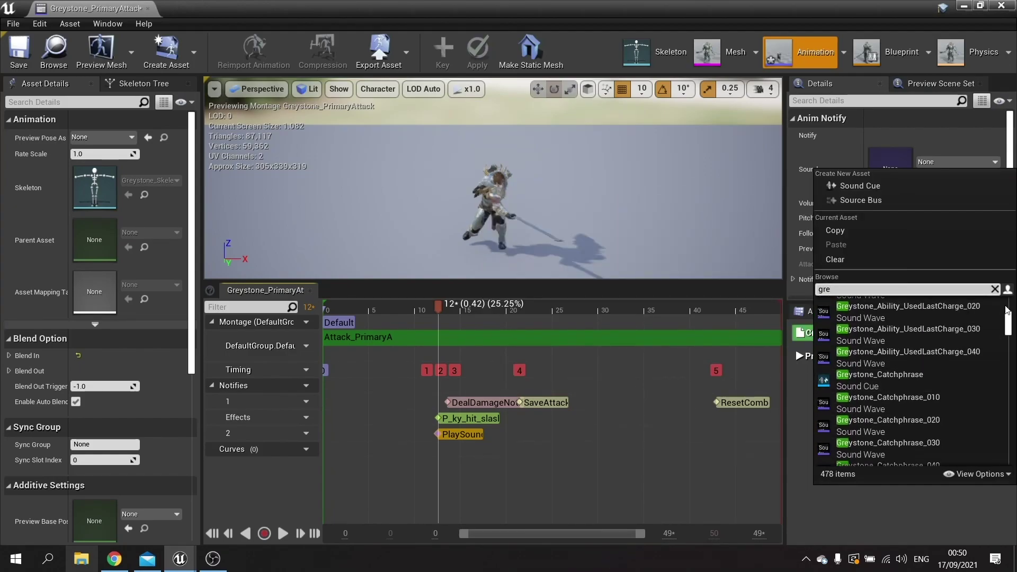
{"action": "left_click_drag", "start_coordinate": [1006, 329], "coordinate": [1008, 452]}
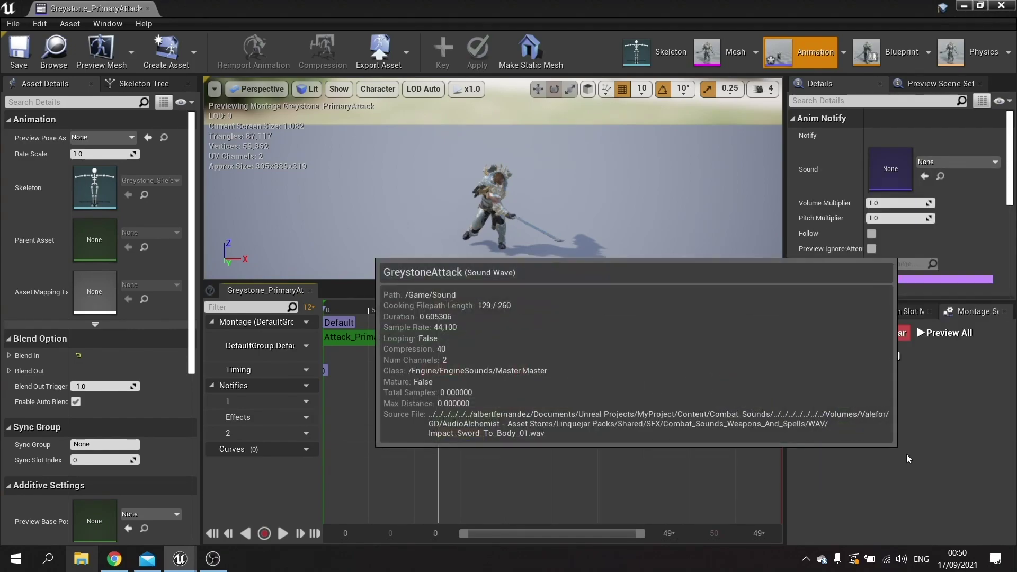
{"action": "left_click", "coordinate": [907, 454]}
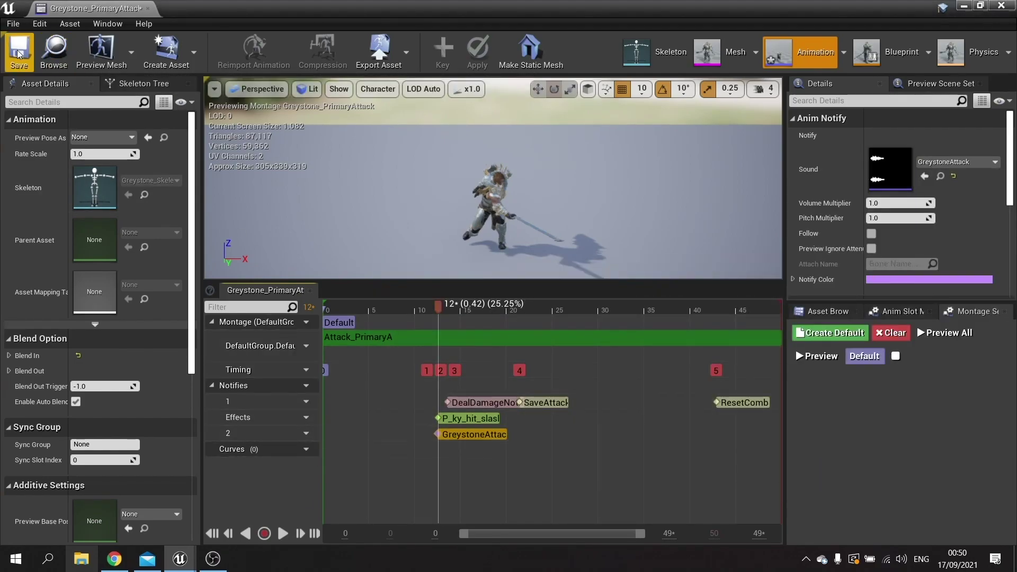
{"action": "left_click", "coordinate": [1002, 6]}
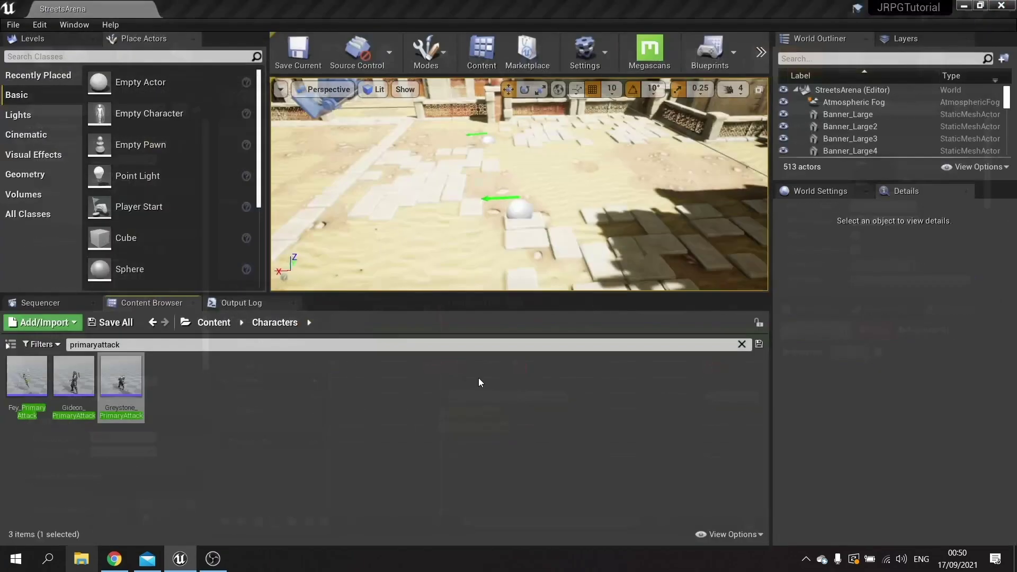
Open Gideon_PrimaryAttack and add a Play Sound notify on track 2 at about frame 7, just after the PlayMontageNotify starts.
{"action": "double_click", "coordinate": [74, 415]}
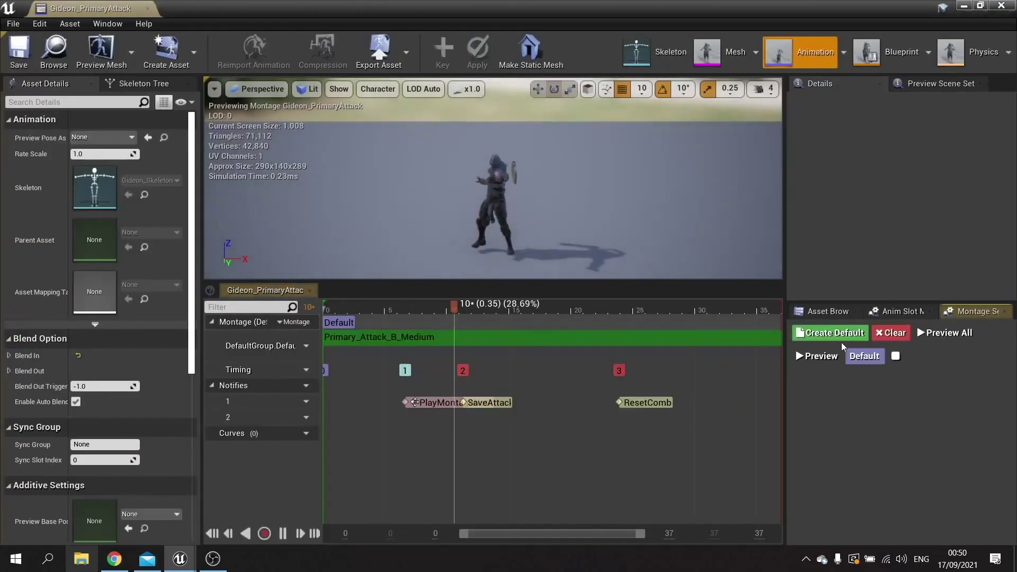
{"action": "left_click", "coordinate": [406, 306]}
{"action": "left_click_drag", "start_coordinate": [406, 307], "coordinate": [420, 345]}
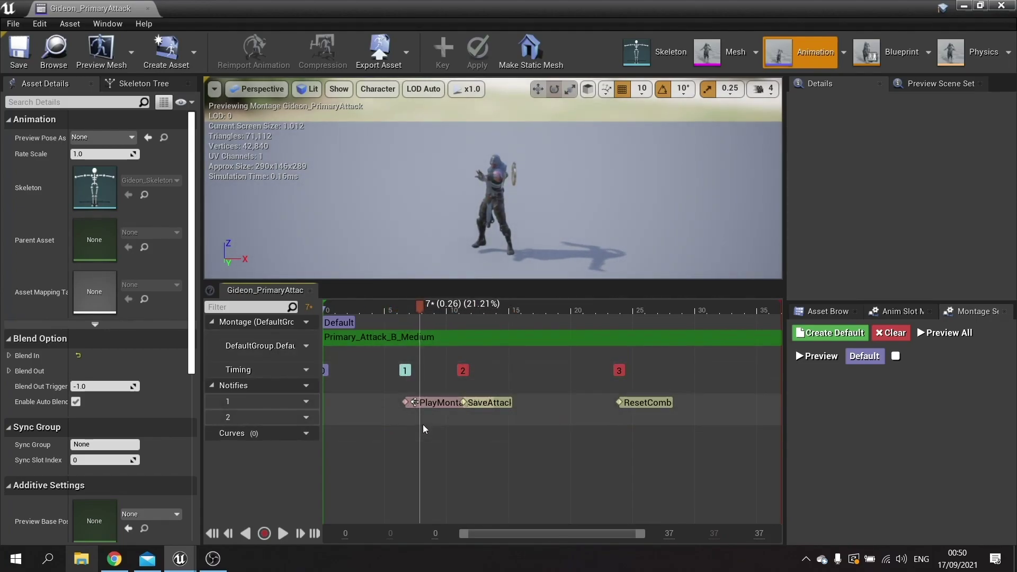
{"action": "right_click", "coordinate": [423, 425]}
{"action": "mouse_move", "coordinate": [458, 441]}
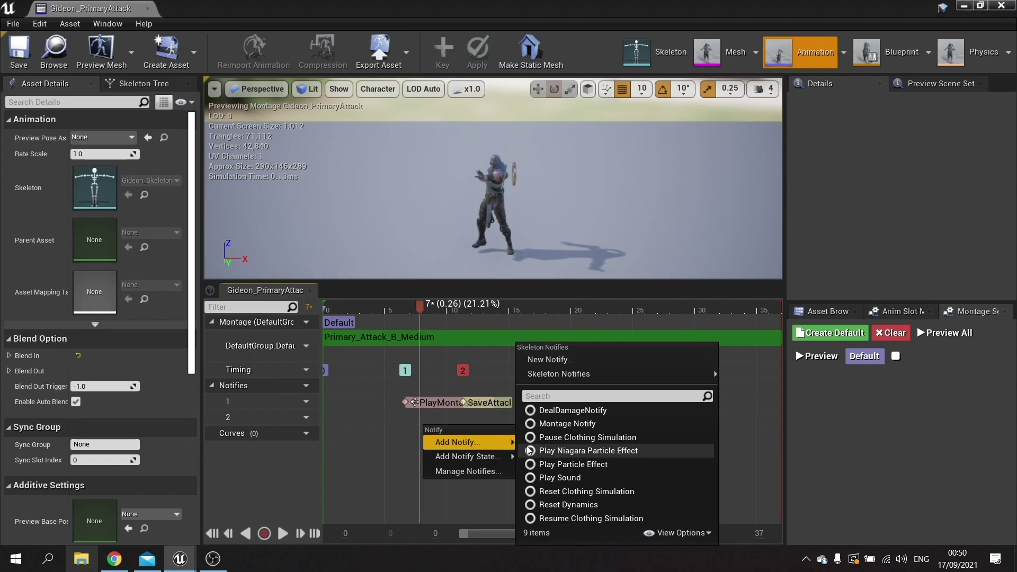
{"action": "left_click", "coordinate": [560, 478]}
Set the Play Sound notify's sound to GideonAttack, then save and close Gideon_PrimaryAttack.
{"action": "left_click", "coordinate": [446, 419]}
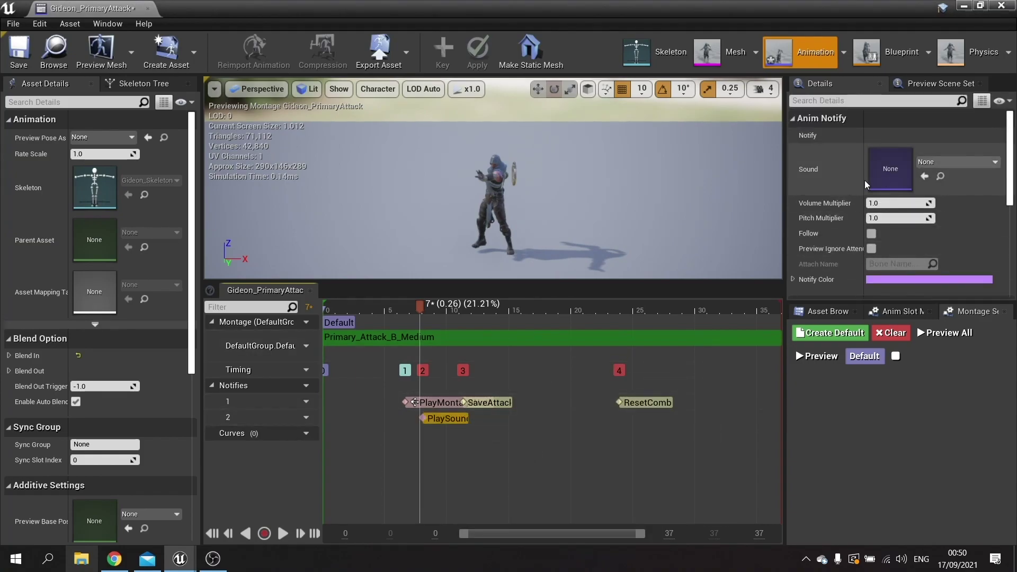
{"action": "left_click", "coordinate": [937, 165]}
{"action": "type", "text": "gideo"}
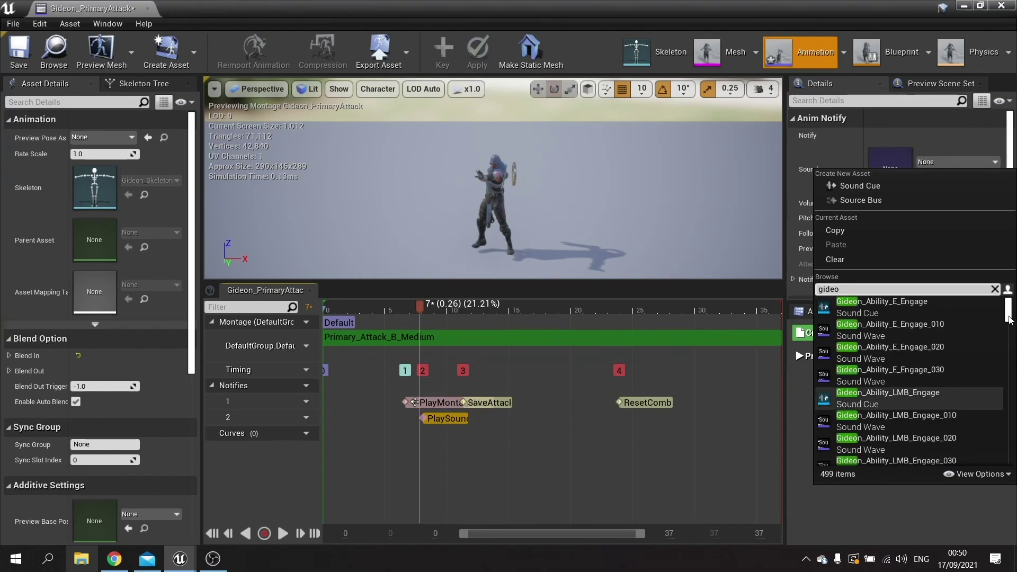
{"action": "left_click_drag", "start_coordinate": [1011, 320], "coordinate": [1009, 455]}
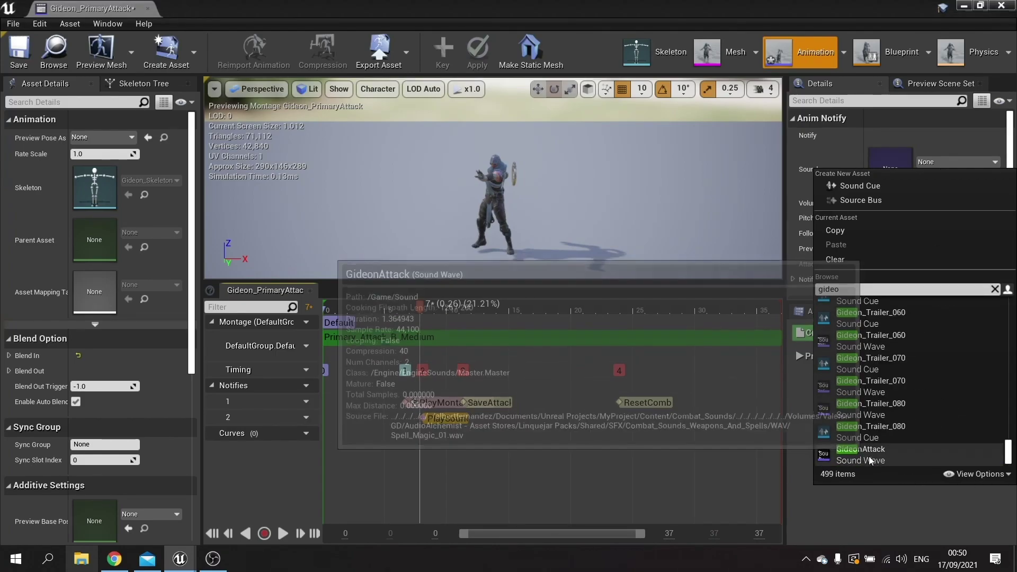
{"action": "left_click", "coordinate": [870, 455]}
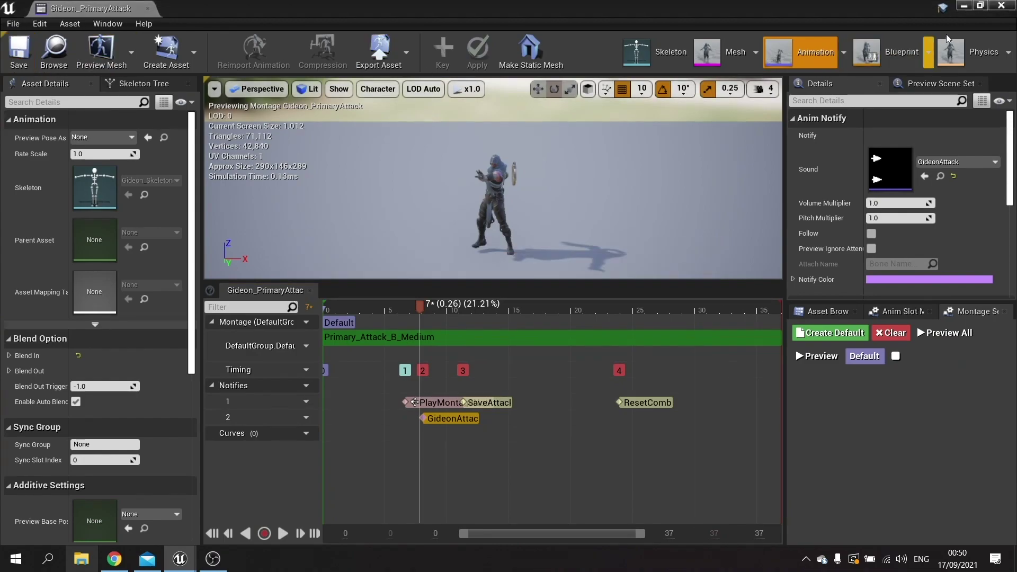
{"action": "left_click", "coordinate": [1001, 6]}
Open Fey_PrimaryAttack and add a second notify track.
{"action": "double_click", "coordinate": [25, 412]}
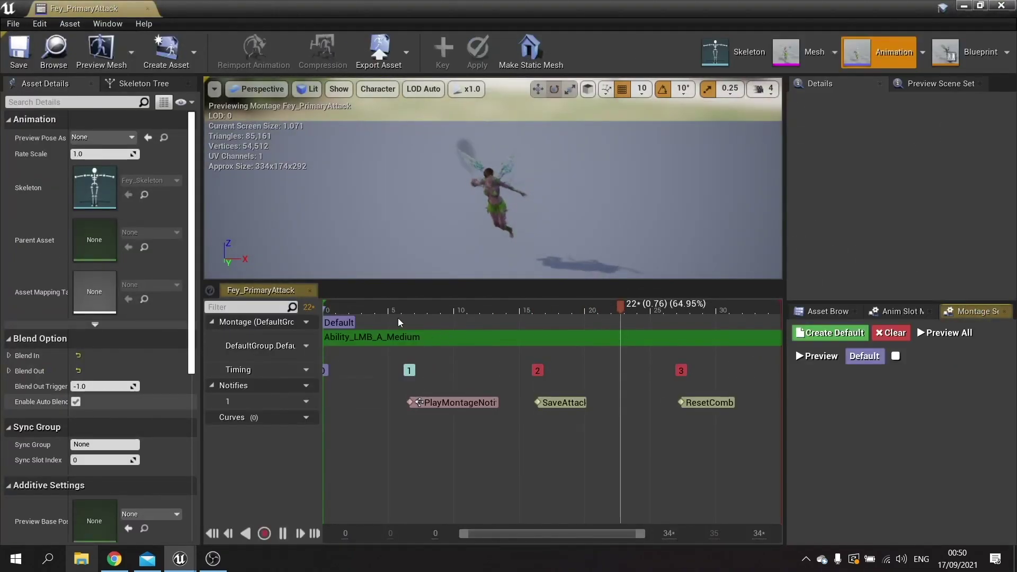
{"action": "left_click", "coordinate": [299, 388]}
{"action": "left_click", "coordinate": [300, 408]}
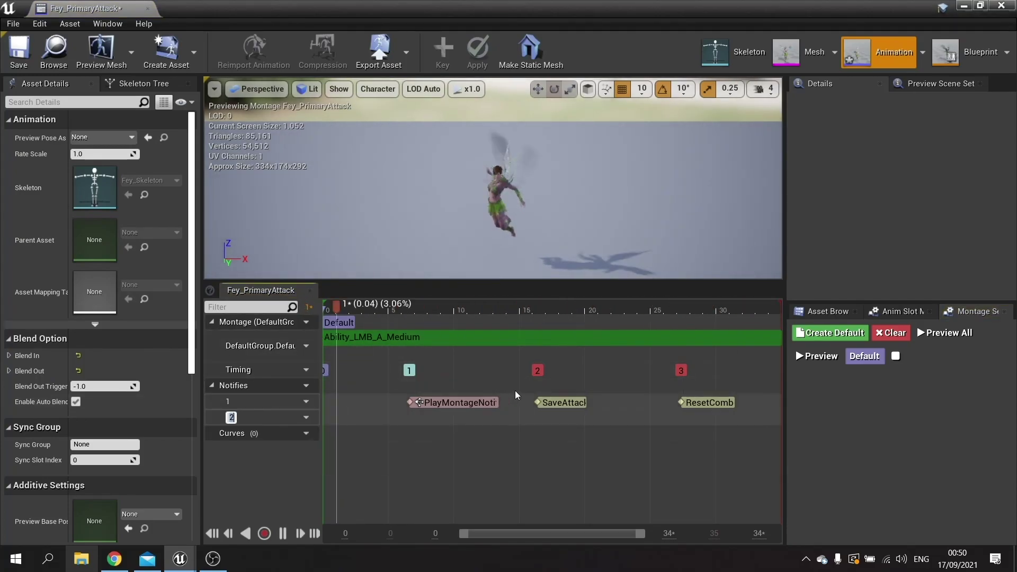
Add a Play Sound notify on track 2 of Fey_PrimaryAttack at about frame 7, just after the PlayMontageNotify starts.
{"action": "mouse_move", "coordinate": [432, 308]}
{"action": "left_mouse_down"}
{"action": "mouse_move", "coordinate": [383, 313]}
{"action": "mouse_move", "coordinate": [417, 319]}
{"action": "left_mouse_up"}
{"action": "right_click", "coordinate": [418, 416]}
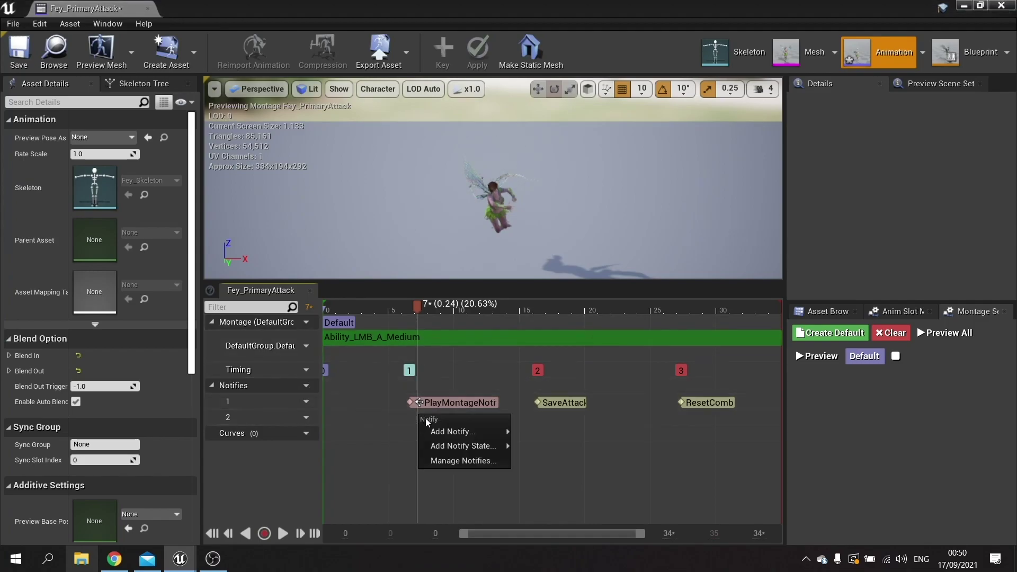
{"action": "mouse_move", "coordinate": [454, 431]}
{"action": "left_click", "coordinate": [570, 476]}
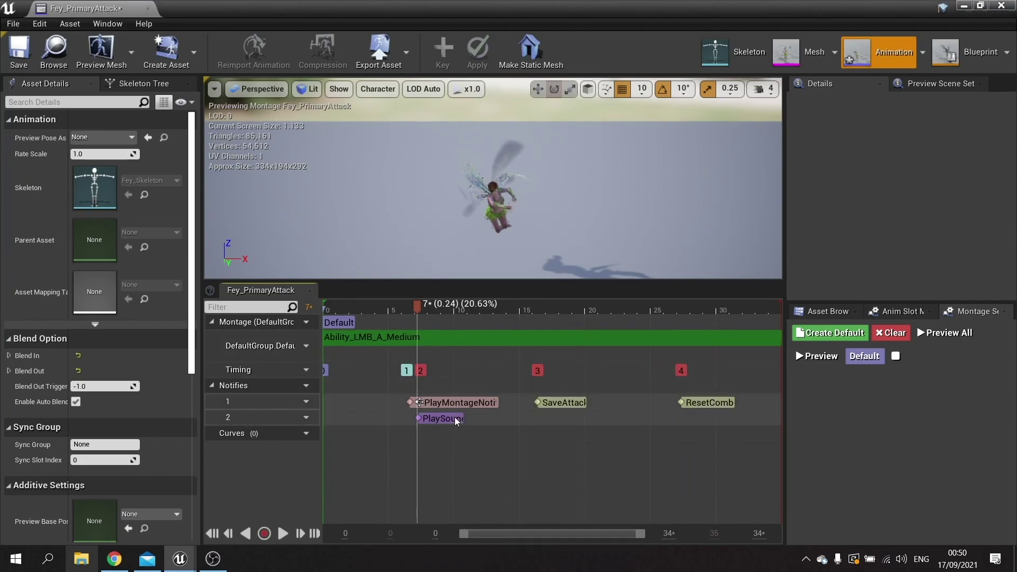
Set the sound of Fey's new Play Sound notify to FeyAttack.
{"action": "left_click", "coordinate": [456, 420]}
{"action": "left_click", "coordinate": [969, 163]}
{"action": "type", "text": "f"}
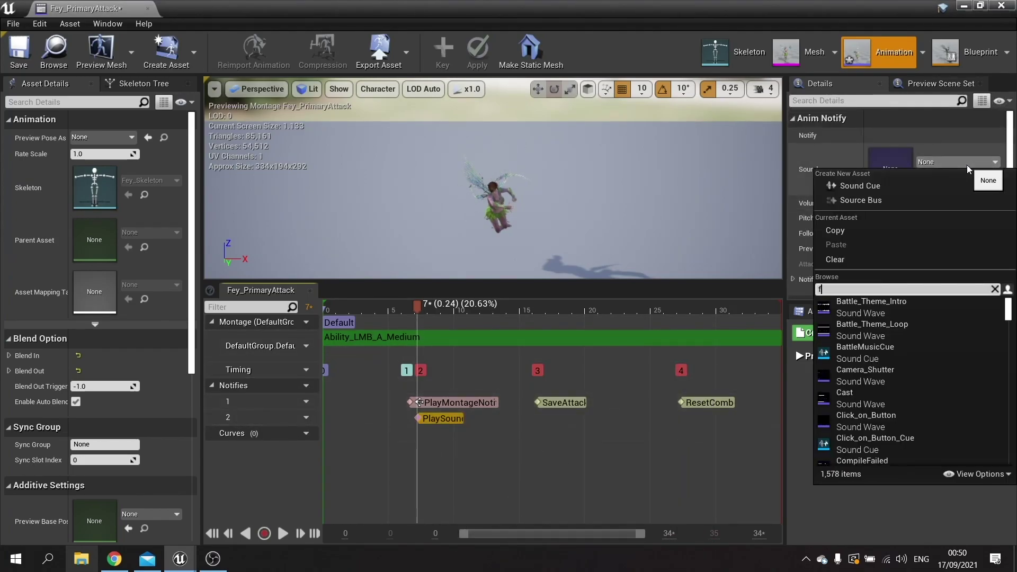
{"action": "type", "text": "ey"}
{"action": "mouse_move", "coordinate": [1009, 312]}
{"action": "left_mouse_down"}
{"action": "mouse_move", "coordinate": [1010, 385]}
{"action": "mouse_move", "coordinate": [1009, 313]}
{"action": "left_mouse_up"}
{"action": "left_click", "coordinate": [869, 307]}
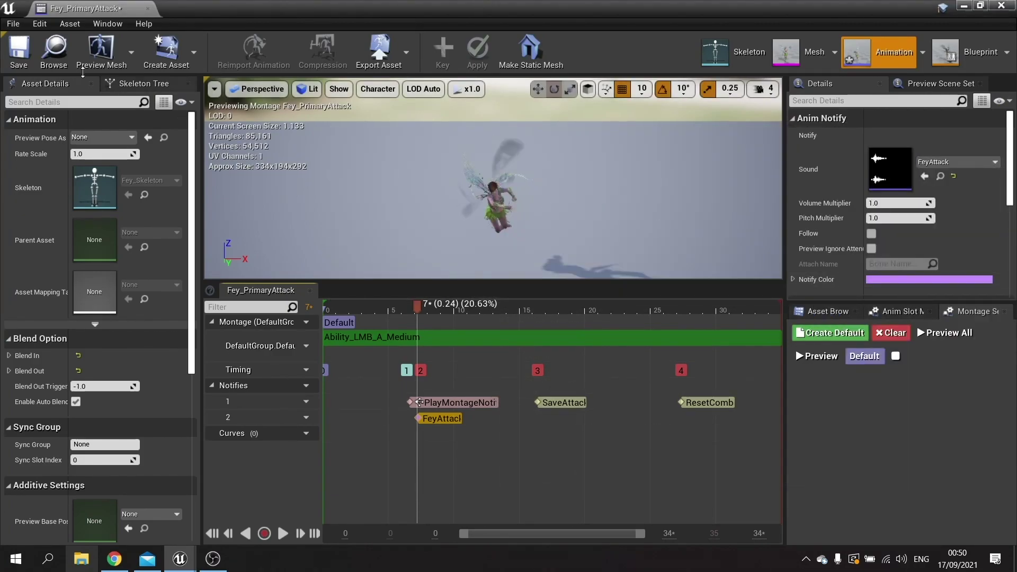
Save and close Fey_PrimaryAttack, then clear the primaryattack search to show the root Content folder.
{"action": "left_click", "coordinate": [19, 52]}
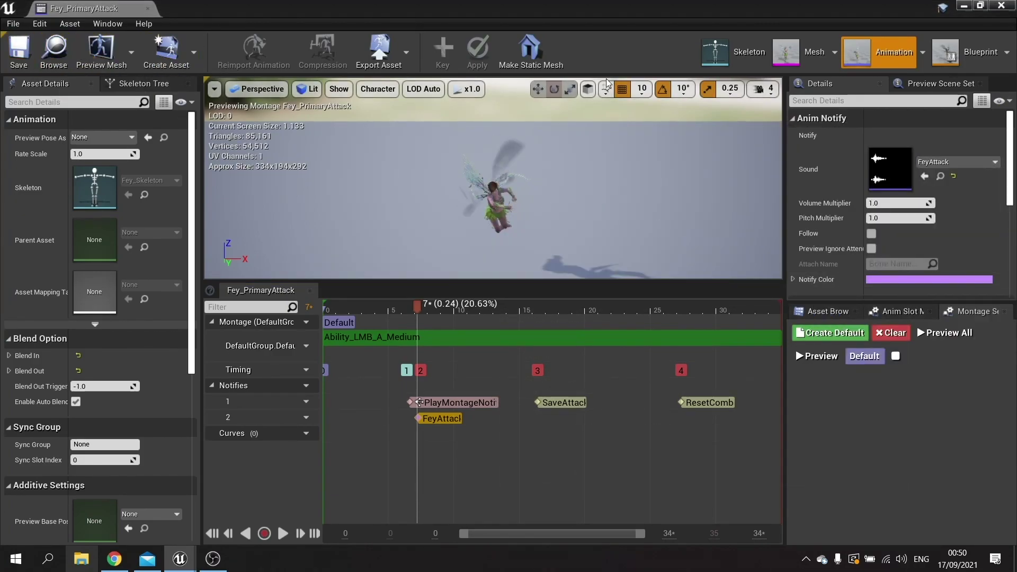
{"action": "left_click", "coordinate": [1003, 7]}
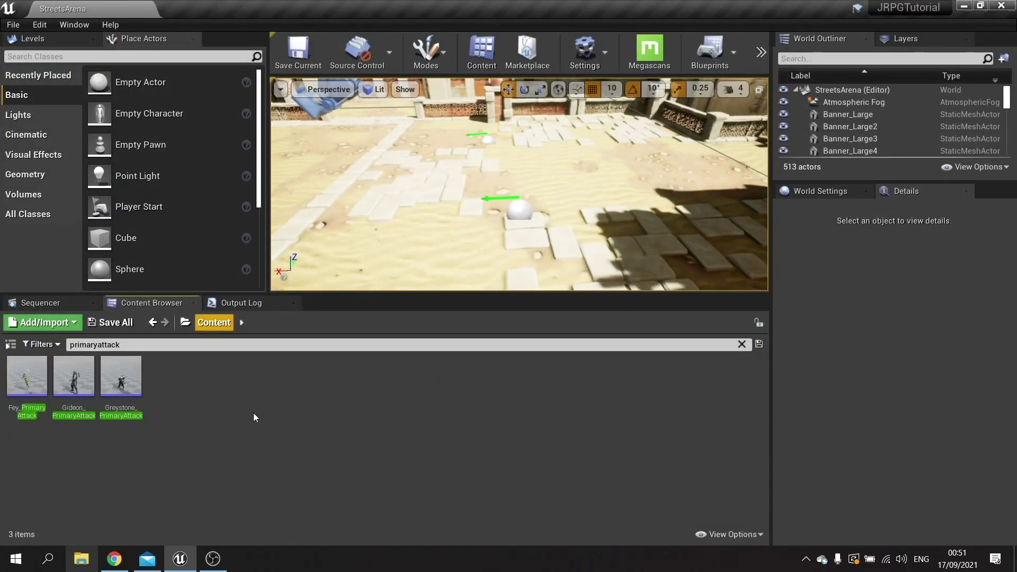
{"action": "left_click", "coordinate": [741, 345]}
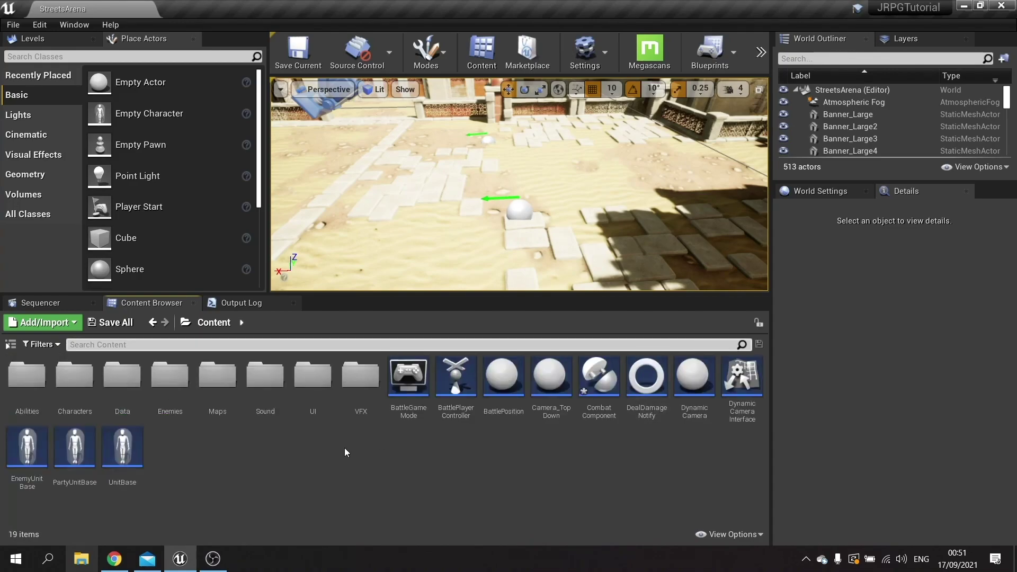
Open the SpiderAttack montage from the Enemy_SpiderGreater_Animation folder under Enemies > Enemy_Great_Spider.
{"action": "double_click", "coordinate": [160, 408]}
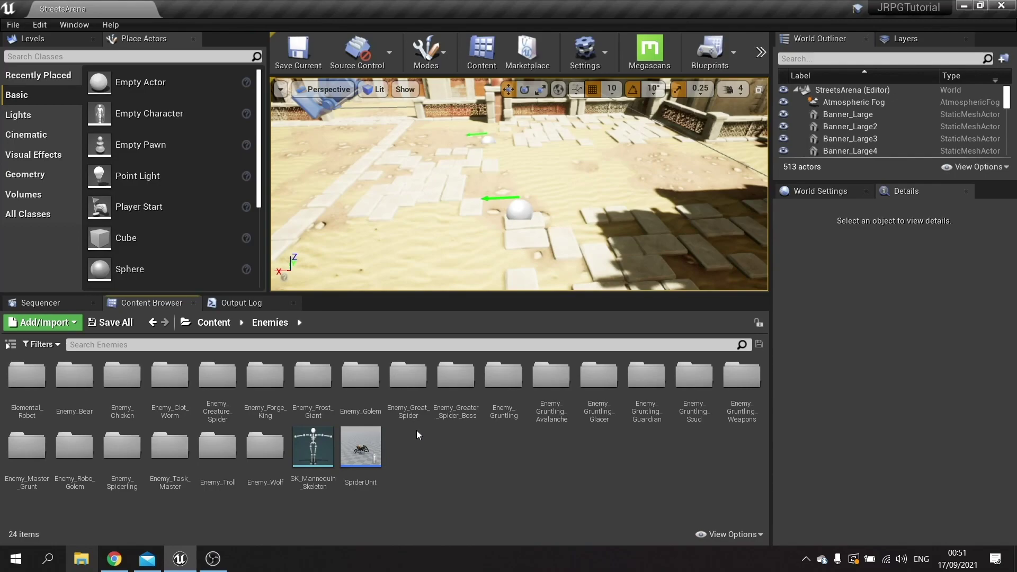
{"action": "double_click", "coordinate": [408, 379]}
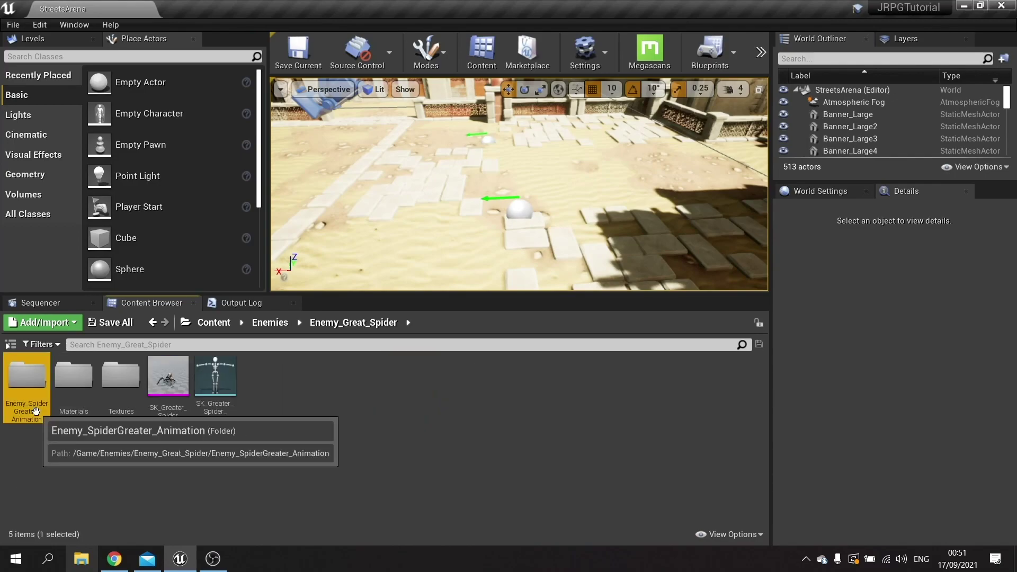
{"action": "double_click", "coordinate": [26, 377]}
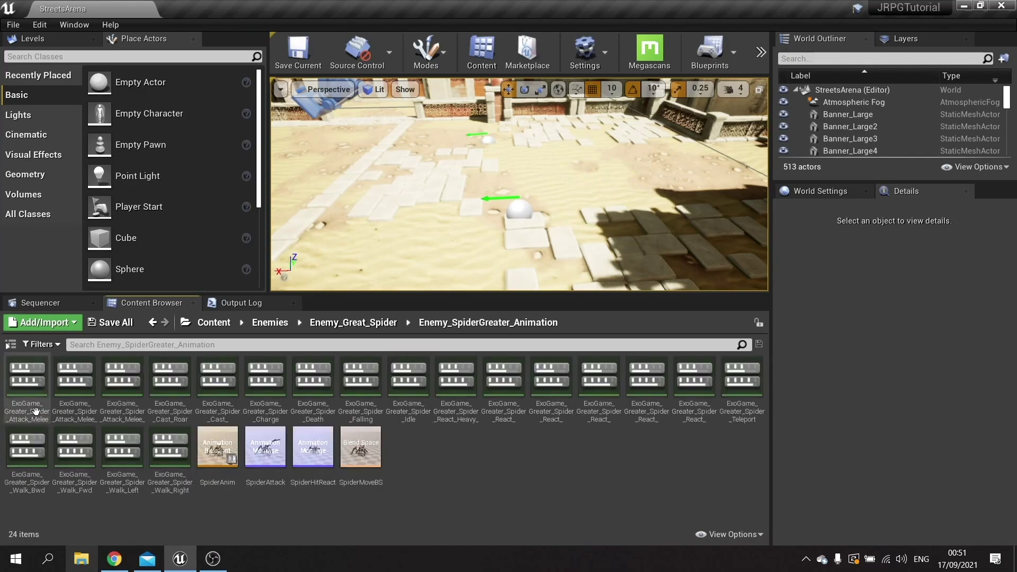
{"action": "double_click", "coordinate": [261, 461]}
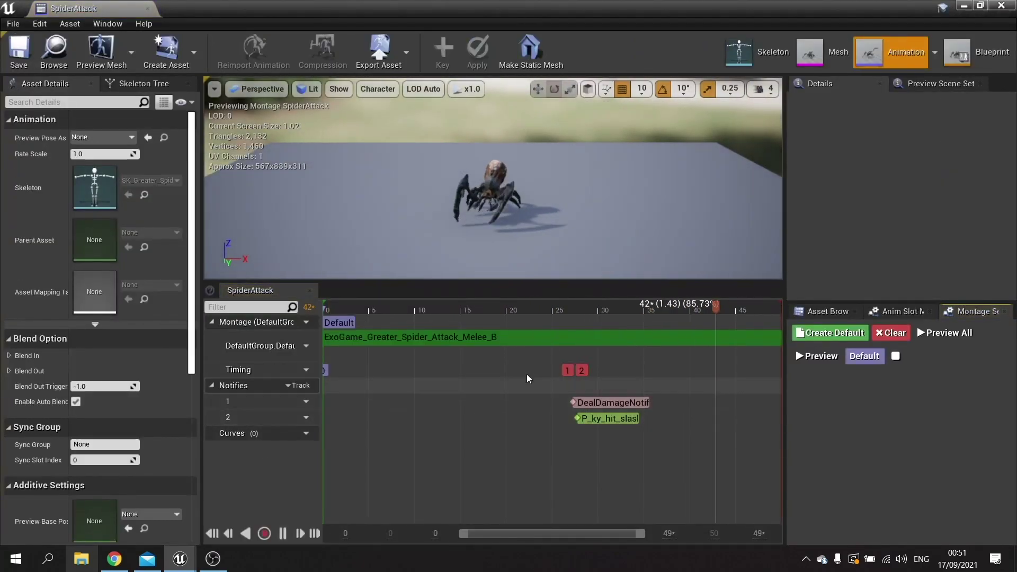
Add a third notify track to SpiderAttack and place a Play Sound notify on it at about frame 27.
{"action": "mouse_move", "coordinate": [560, 308]}
{"action": "left_mouse_down"}
{"action": "mouse_move", "coordinate": [523, 309]}
{"action": "mouse_move", "coordinate": [577, 314]}
{"action": "left_mouse_up"}
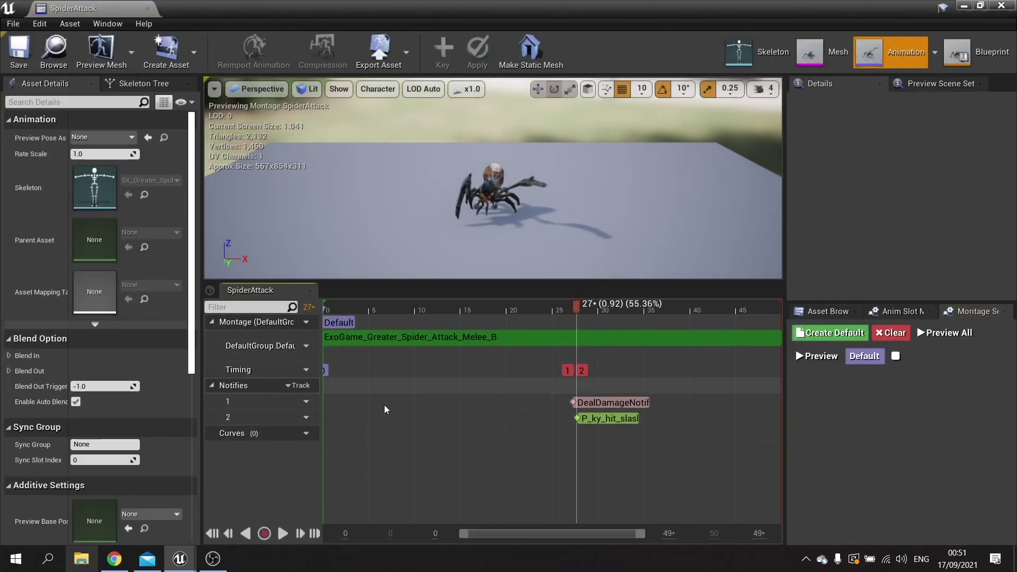
{"action": "left_click", "coordinate": [298, 385]}
{"action": "left_click", "coordinate": [305, 406]}
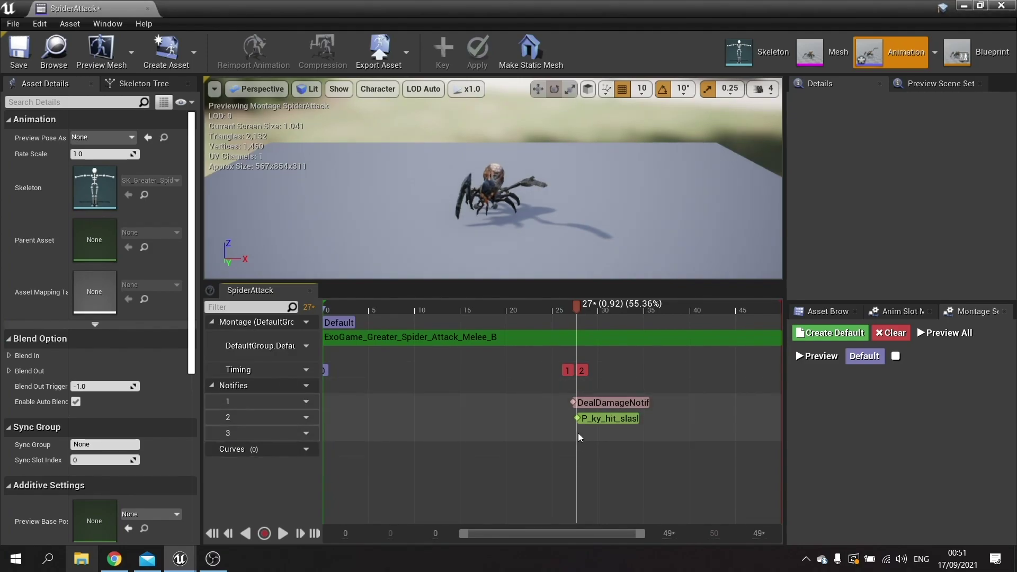
{"action": "right_click", "coordinate": [577, 434]}
{"action": "mouse_move", "coordinate": [608, 449]}
{"action": "left_click", "coordinate": [716, 477]}
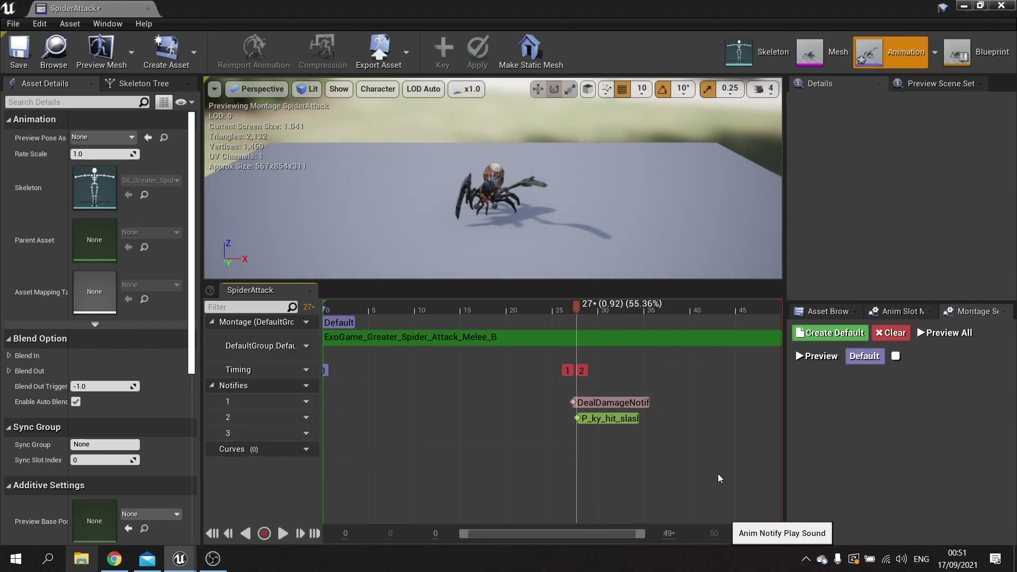
Set the new Play Sound notify's sound to Spiderattack, and save and close the SpiderAttack montage.
{"action": "left_click", "coordinate": [944, 162]}
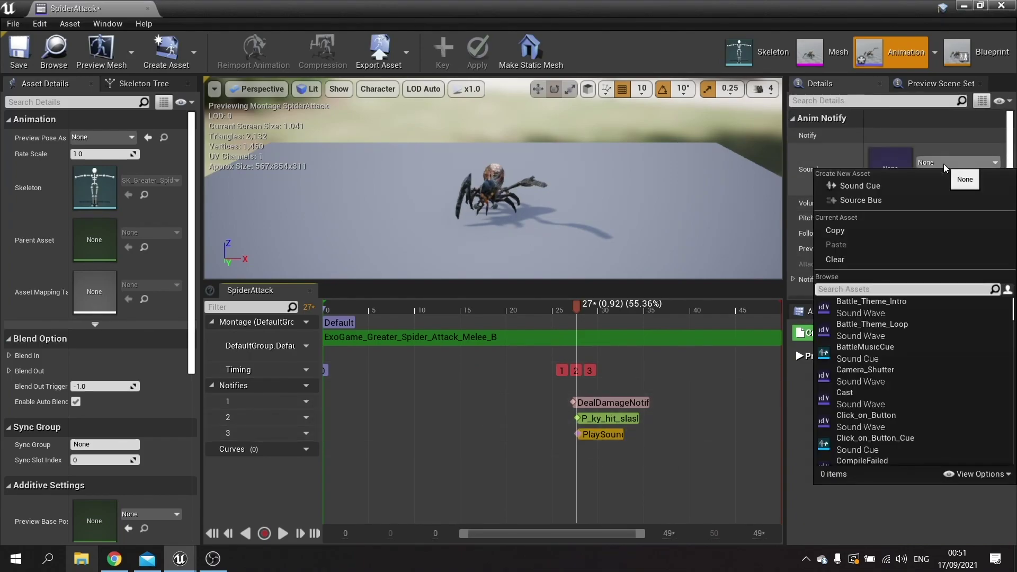
{"action": "type", "text": "spider"}
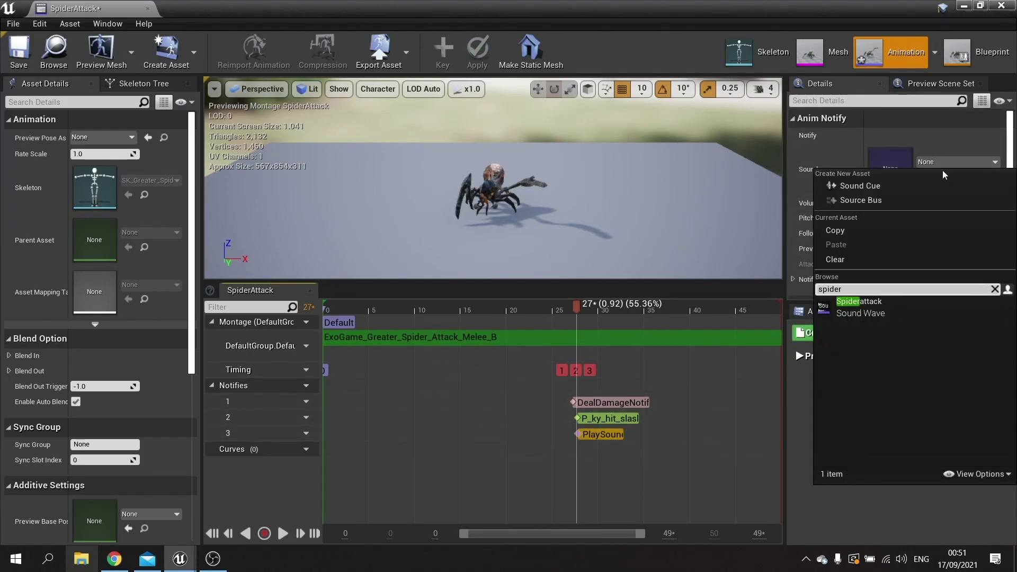
{"action": "left_click", "coordinate": [859, 316]}
{"action": "left_click", "coordinate": [19, 52]}
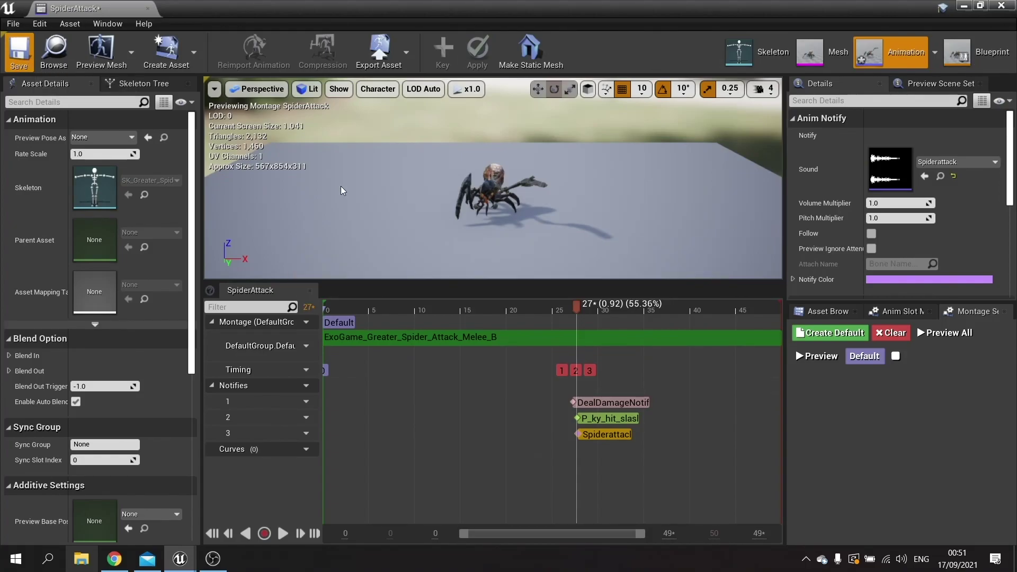
{"action": "left_click", "coordinate": [1002, 6]}
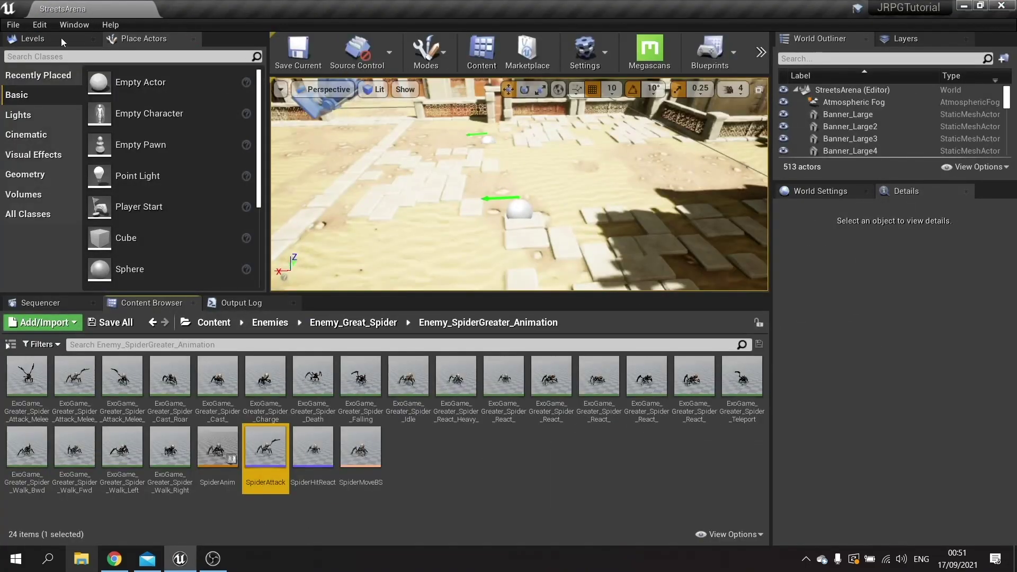
Save all changes and start a full-screen play test of the StreetsArena battle.
{"action": "left_click", "coordinate": [14, 25]}
{"action": "left_click", "coordinate": [33, 131]}
{"action": "left_click", "coordinate": [761, 47]}
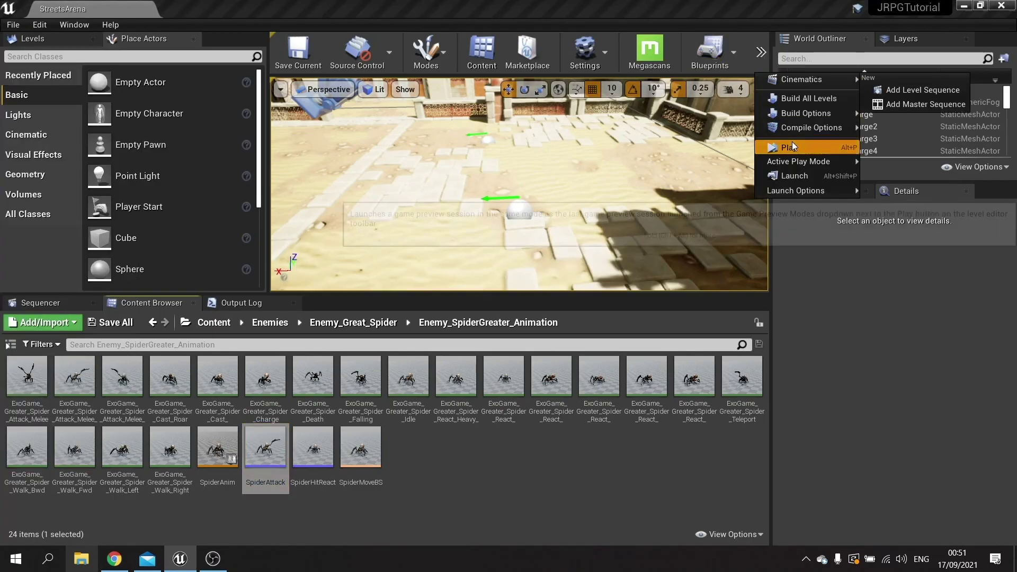
{"action": "left_click", "coordinate": [792, 141]}
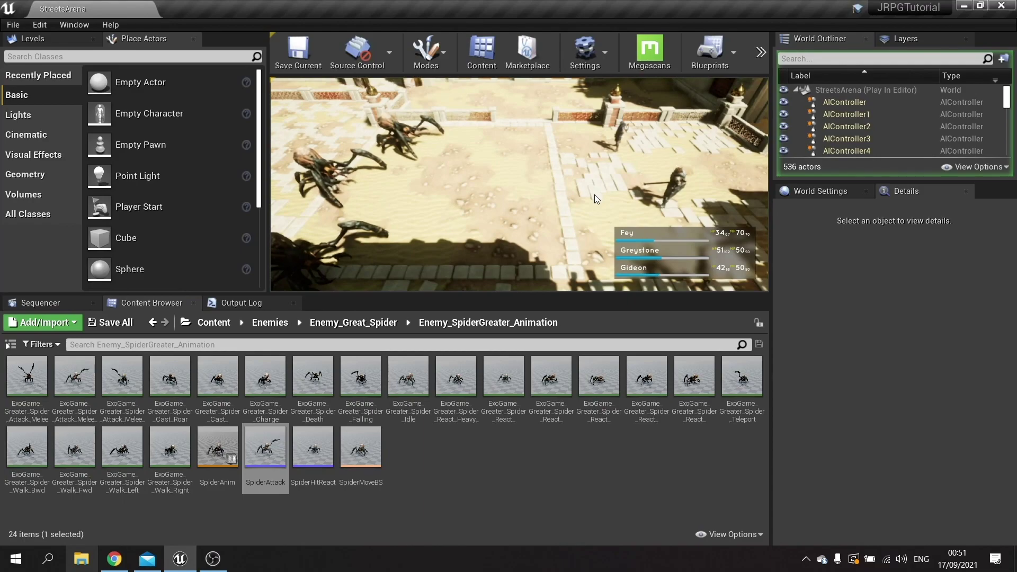
{"action": "key", "text": "F11"}
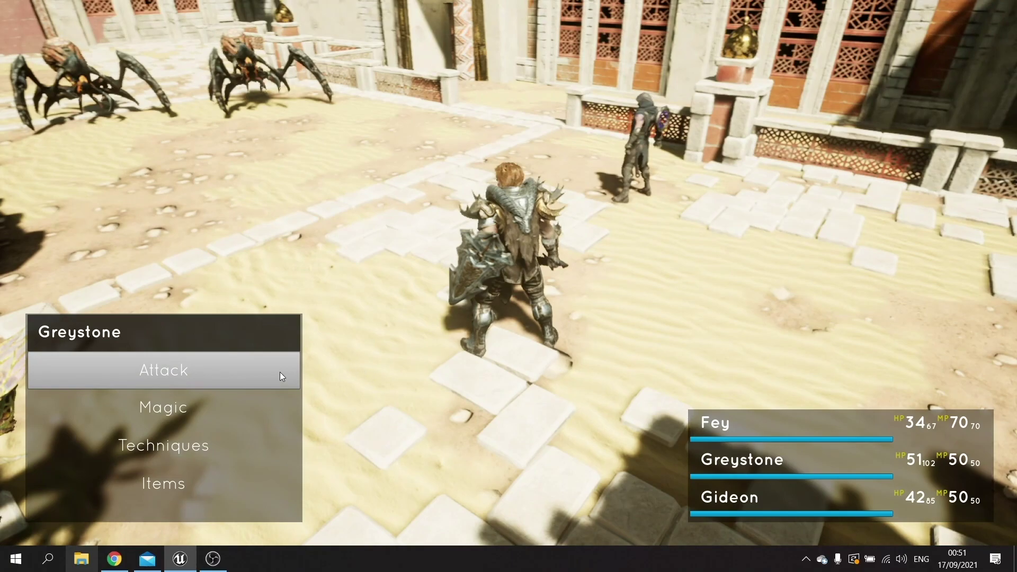
Test the sounds of Greystone's primary attack on an enemy and Gideon's Fire (Rank 1) on the first enemy.
{"action": "left_click", "coordinate": [236, 374]}
{"action": "left_click", "coordinate": [308, 385]}
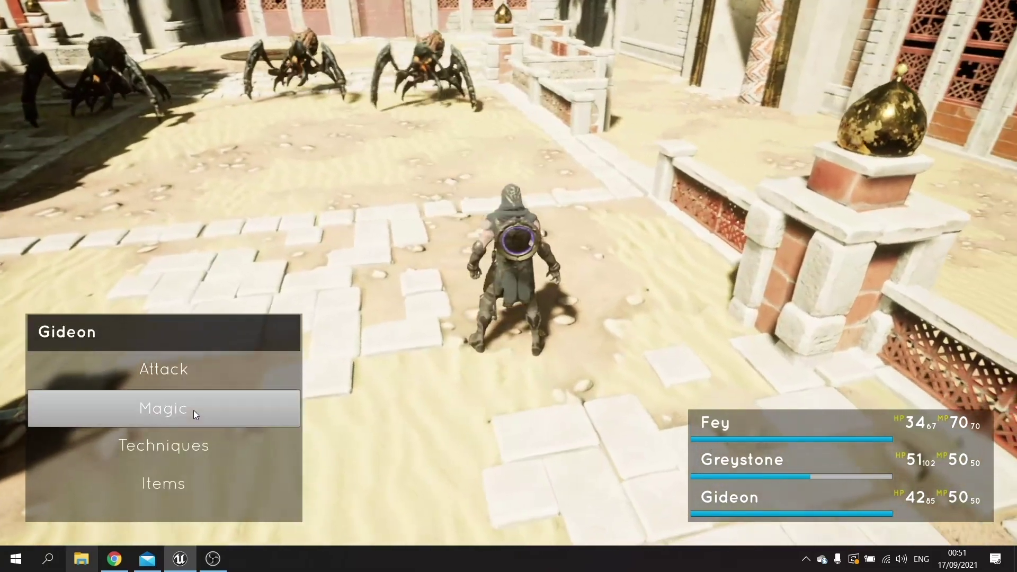
{"action": "left_click", "coordinate": [193, 410]}
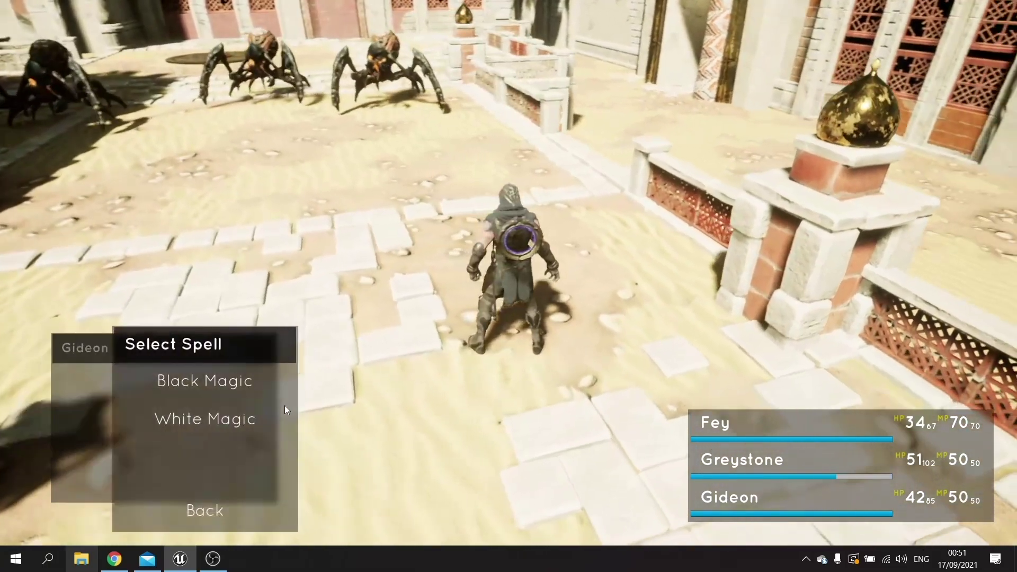
{"action": "left_click", "coordinate": [265, 386]}
{"action": "left_click", "coordinate": [236, 389]}
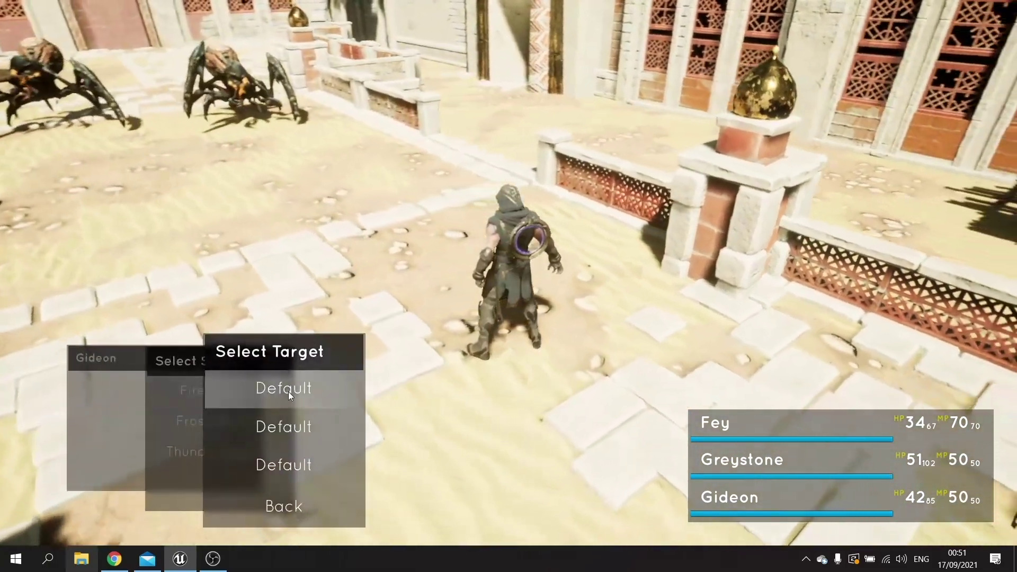
{"action": "left_click", "coordinate": [289, 393]}
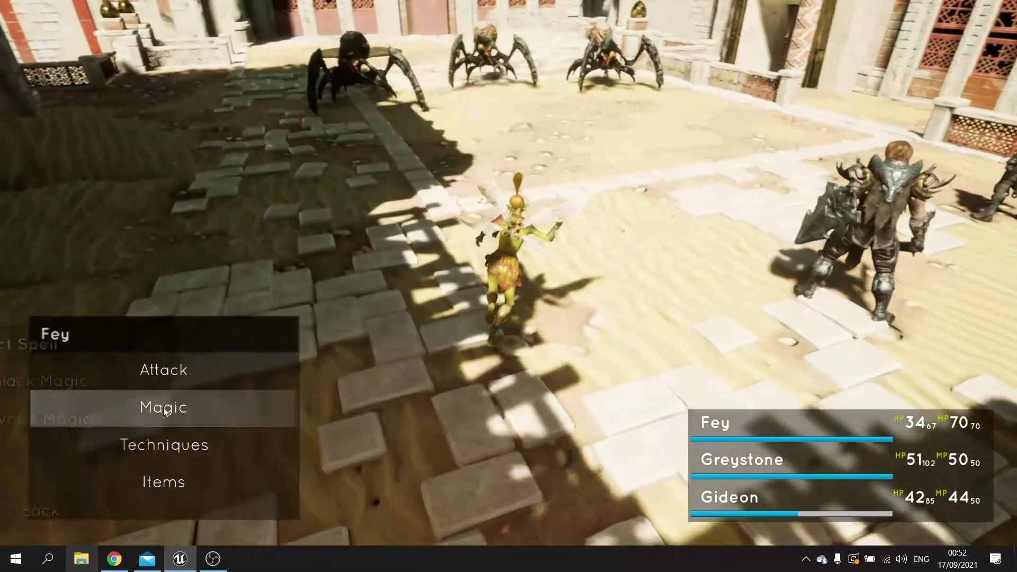
Have Fey cast the black magic spell Frost (Rank 1) on the second enemy to test its sounds.
{"action": "left_click", "coordinate": [241, 407]}
{"action": "left_click", "coordinate": [227, 383]}
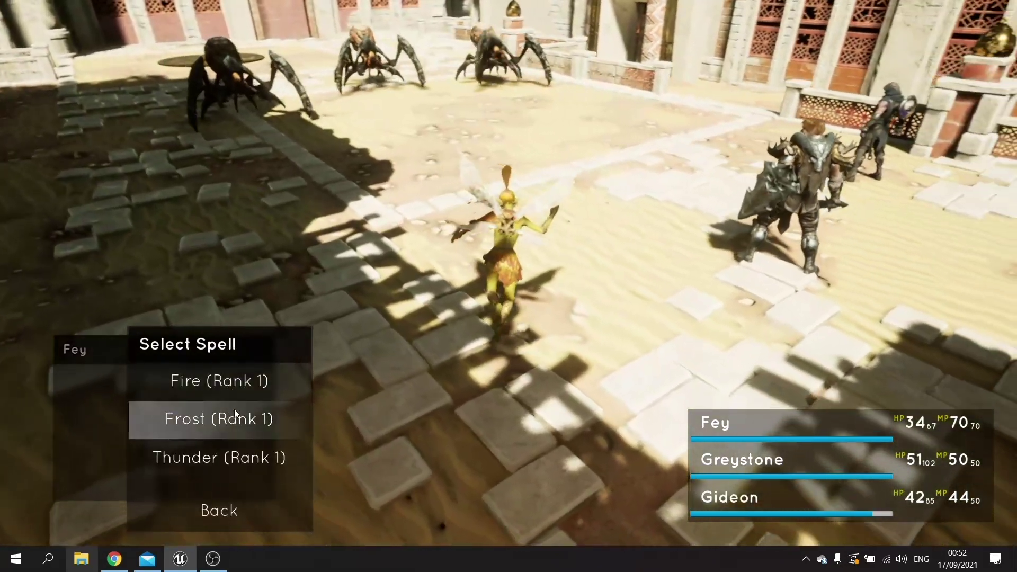
{"action": "left_click", "coordinate": [235, 412]}
{"action": "left_click", "coordinate": [278, 431]}
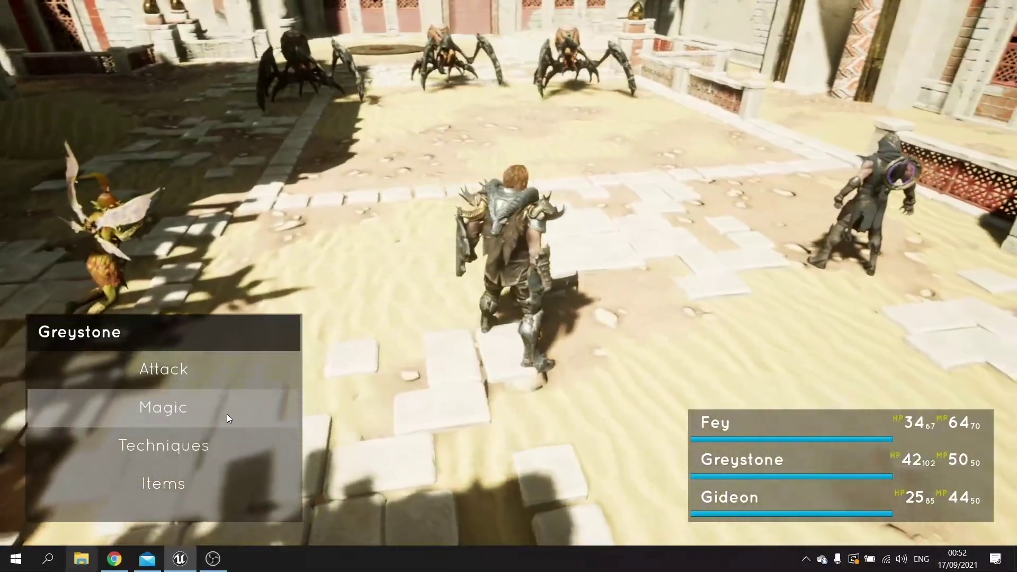
Have Greystone cast the white magic healing spell on Gideon to test its sounds.
{"action": "left_click", "coordinate": [227, 414]}
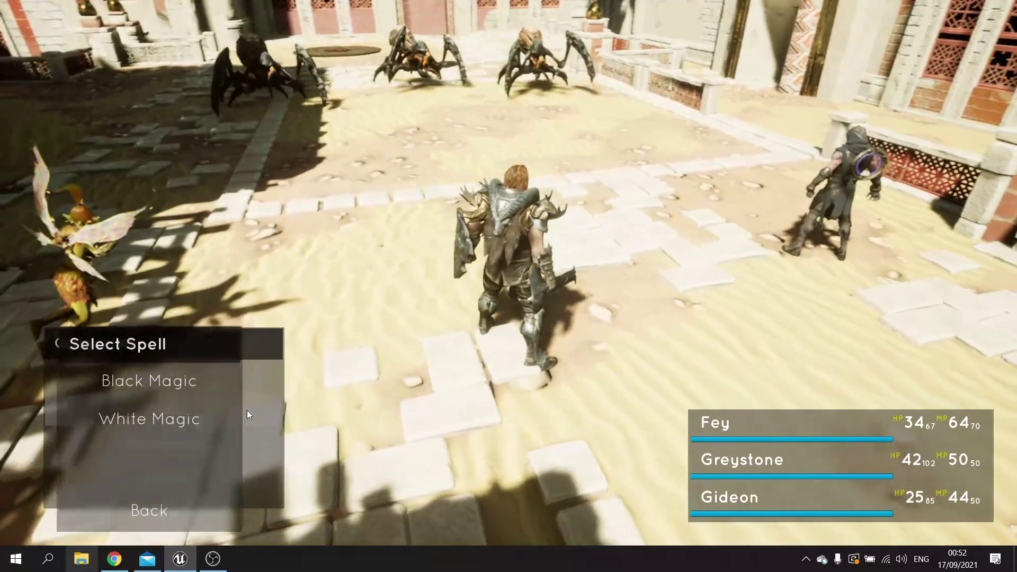
{"action": "left_click", "coordinate": [260, 413]}
{"action": "left_click", "coordinate": [254, 382]}
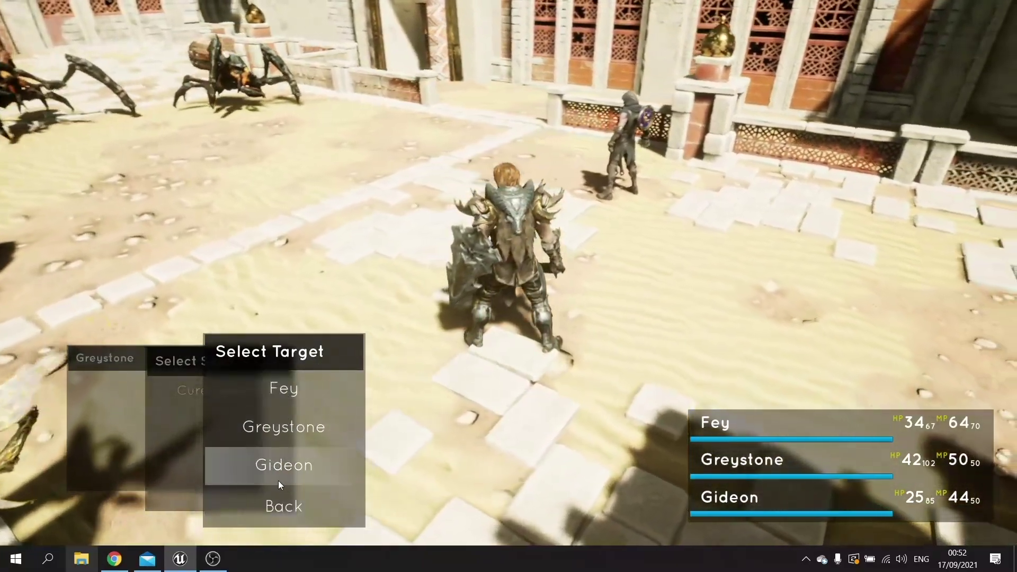
{"action": "left_click", "coordinate": [278, 481]}
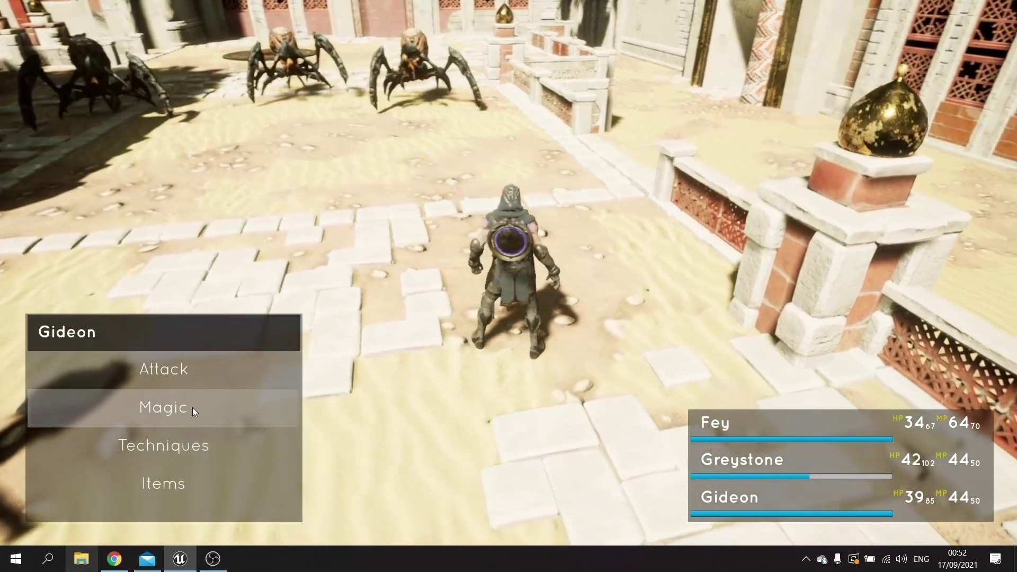
Have Gideon cast the black magic spell Thunder (Rank 1) on the second enemy to test its sounds.
{"action": "left_click", "coordinate": [192, 408]}
{"action": "left_click", "coordinate": [206, 396]}
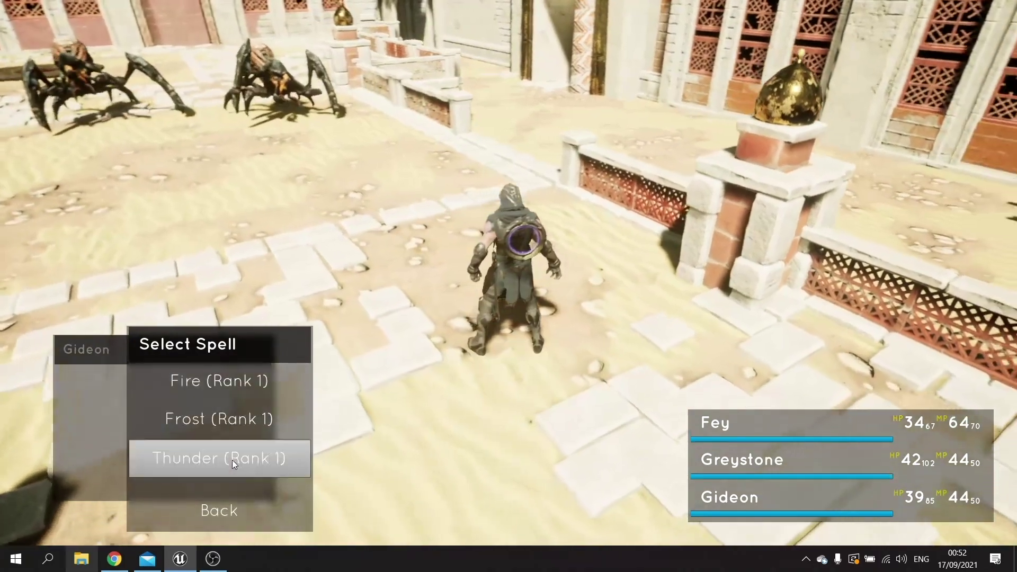
{"action": "left_click", "coordinate": [232, 459]}
{"action": "left_click", "coordinate": [228, 424]}
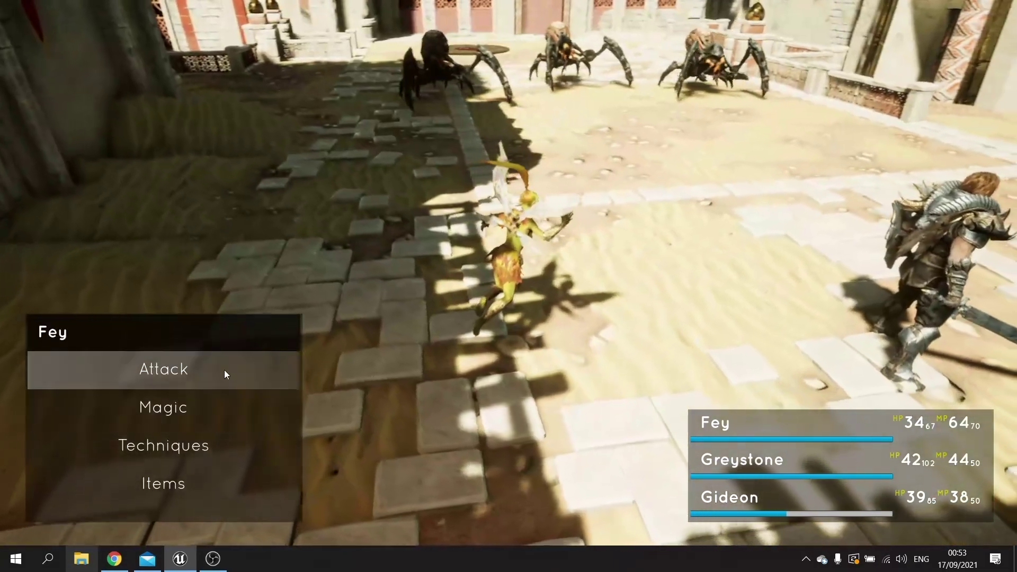
Test the sound of Fey's primary attack on the first enemy, and end the play test.
{"action": "left_click", "coordinate": [224, 369]}
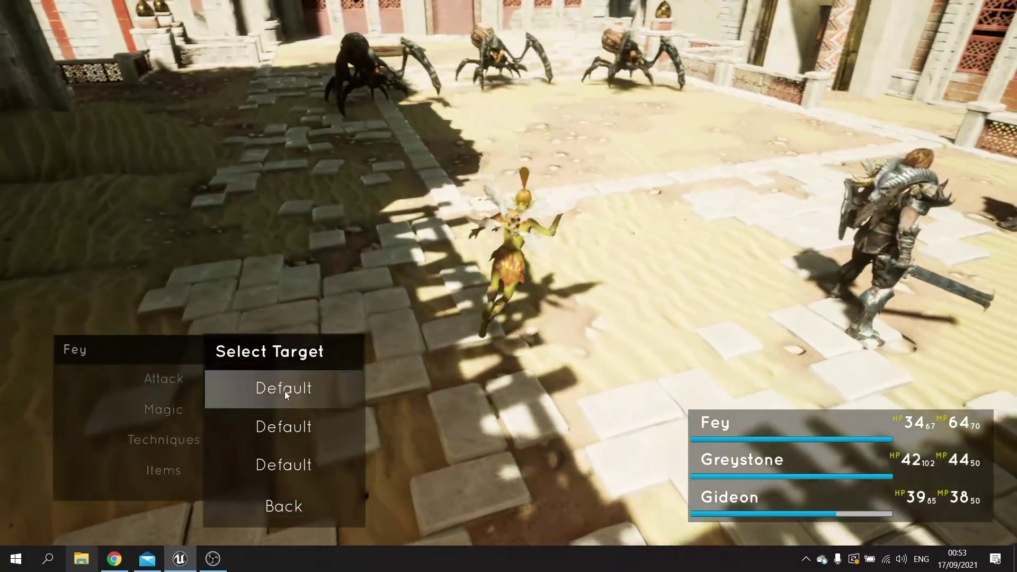
{"action": "left_click", "coordinate": [284, 391]}
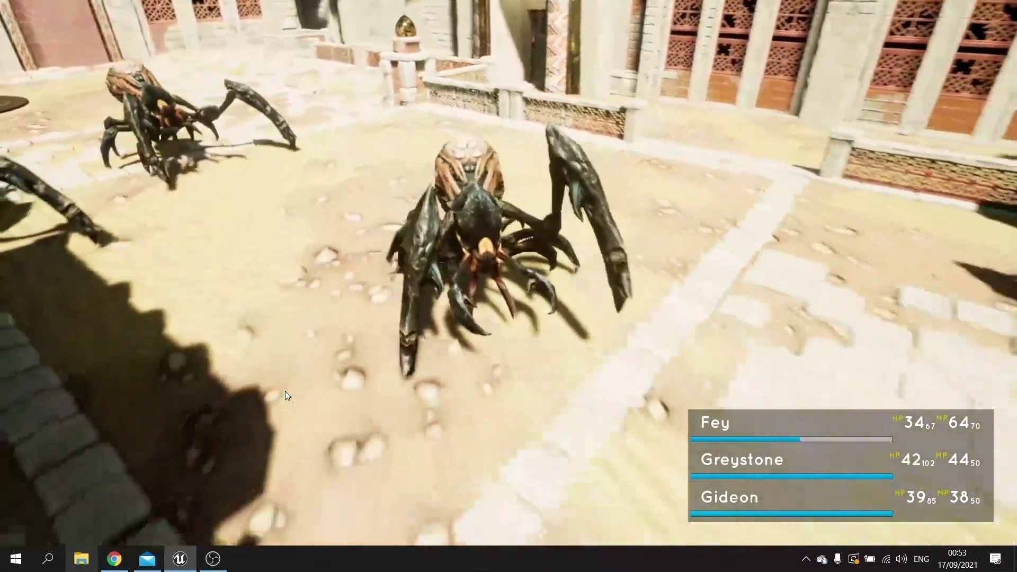
{"action": "key", "text": "Escape"}
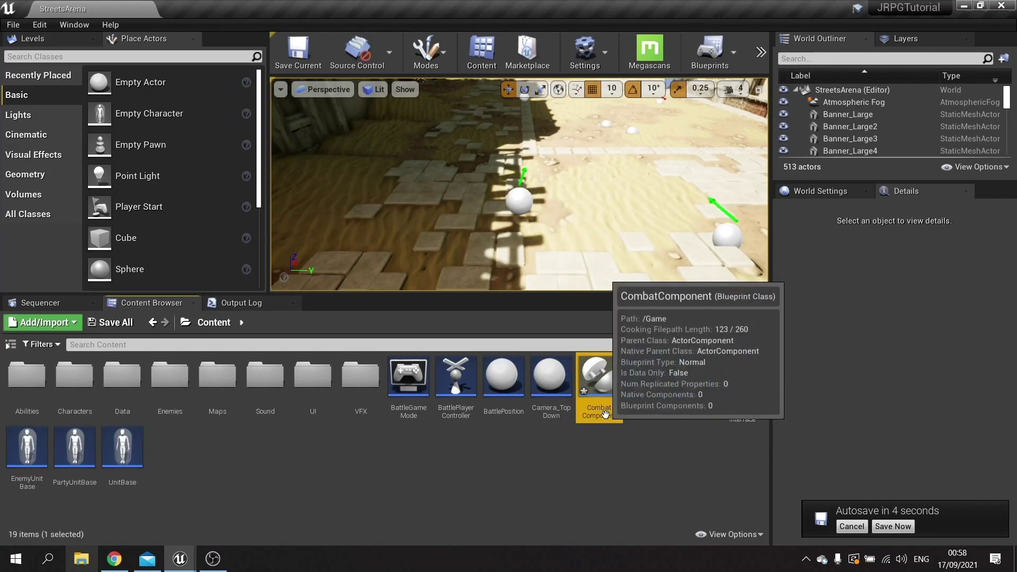
Open the CombatComponent blueprint and delete the SetFocus node between AI MoveTo and the 2.0 Delay in the Event Graph.
{"action": "double_click", "coordinate": [597, 384]}
{"action": "right_click_drag", "start_coordinate": [638, 249], "coordinate": [244, 311]}
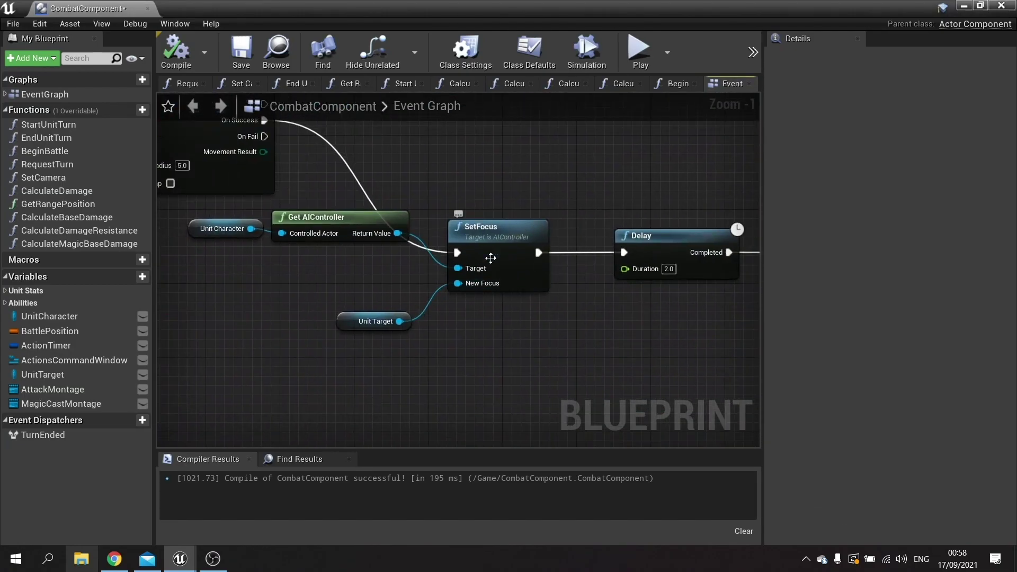
{"action": "right_click_drag", "start_coordinate": [454, 341], "coordinate": [542, 346]}
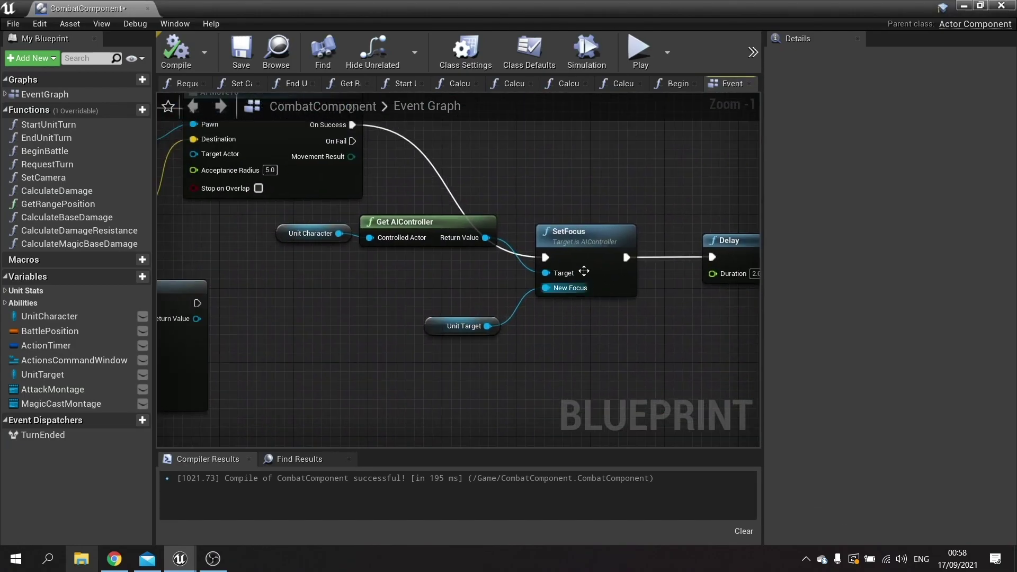
{"action": "left_click", "coordinate": [596, 240]}
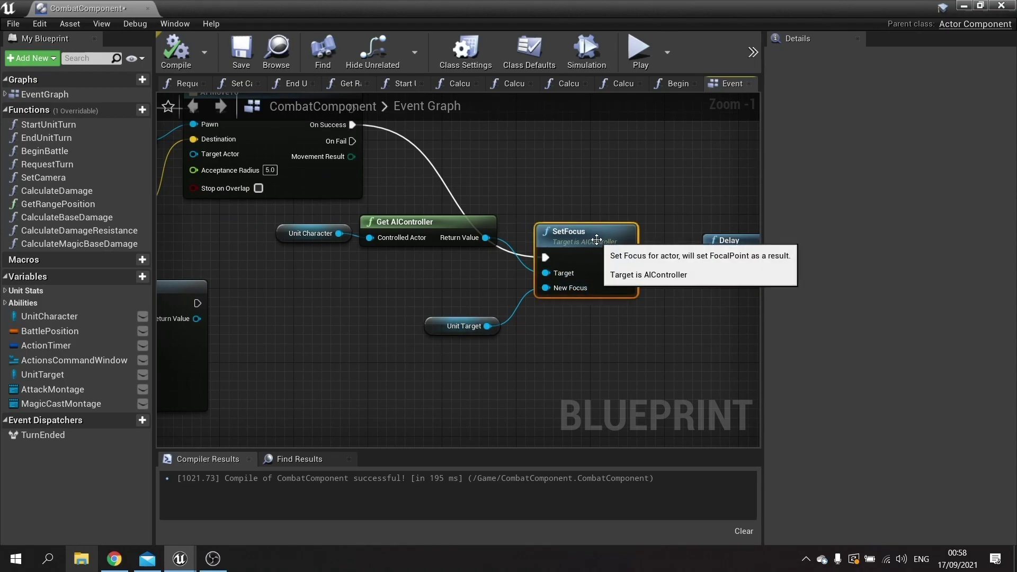
{"action": "key", "text": "Delete"}
Add a SetFocalPoint node with its Target fed by the return value of Get AIController.
{"action": "right_click_drag", "start_coordinate": [539, 249], "coordinate": [498, 295]}
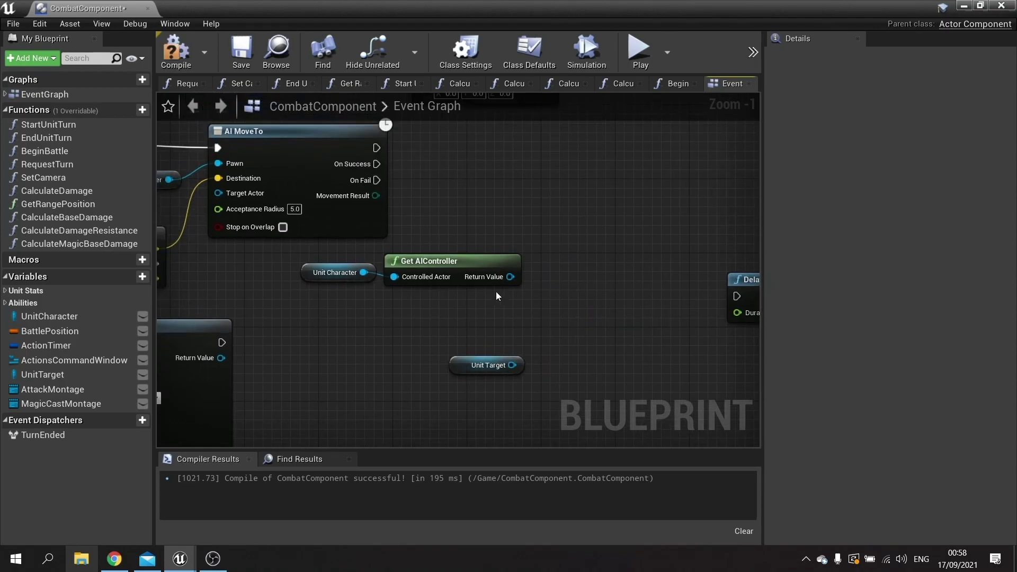
{"action": "left_click_drag", "start_coordinate": [376, 163], "coordinate": [571, 258]}
{"action": "left_click", "coordinate": [495, 237]}
{"action": "left_click_drag", "start_coordinate": [512, 273], "coordinate": [592, 286]}
{"action": "type", "text": "set foc"}
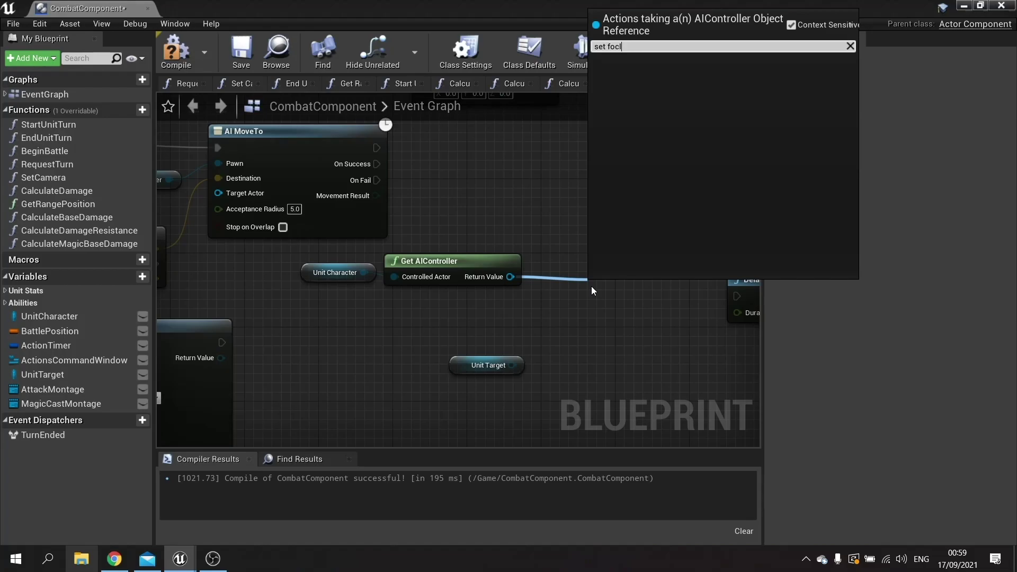
{"action": "key", "text": "Escape"}
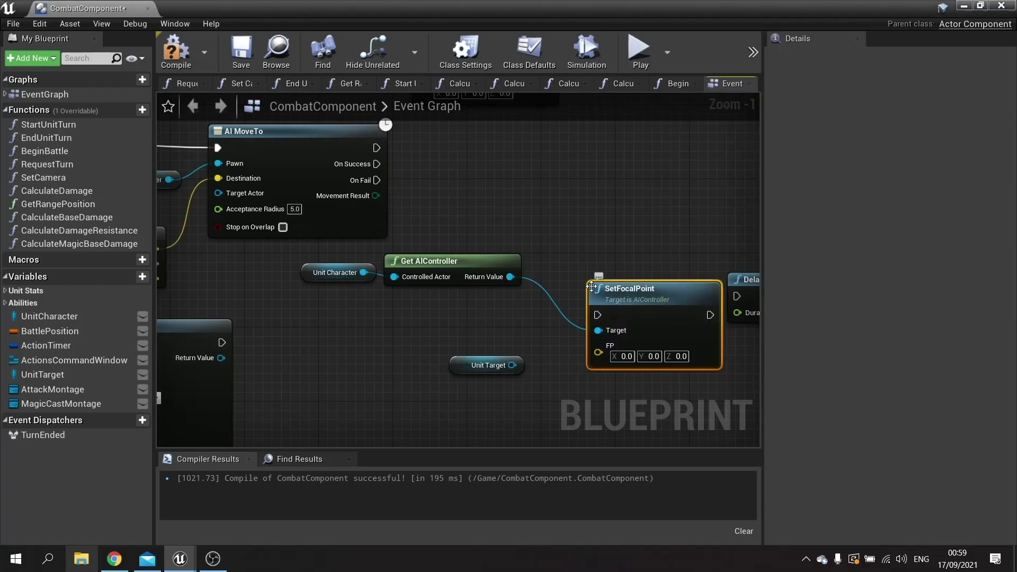
Connect AI MoveTo's On Success to the SetFocalPoint node, and SetFocalPoint's execution output to the Delay node.
{"action": "left_click_drag", "start_coordinate": [571, 296], "coordinate": [377, 164]}
{"action": "left_click_drag", "start_coordinate": [683, 296], "coordinate": [711, 296]}
{"action": "right_click_drag", "start_coordinate": [428, 366], "coordinate": [507, 326]}
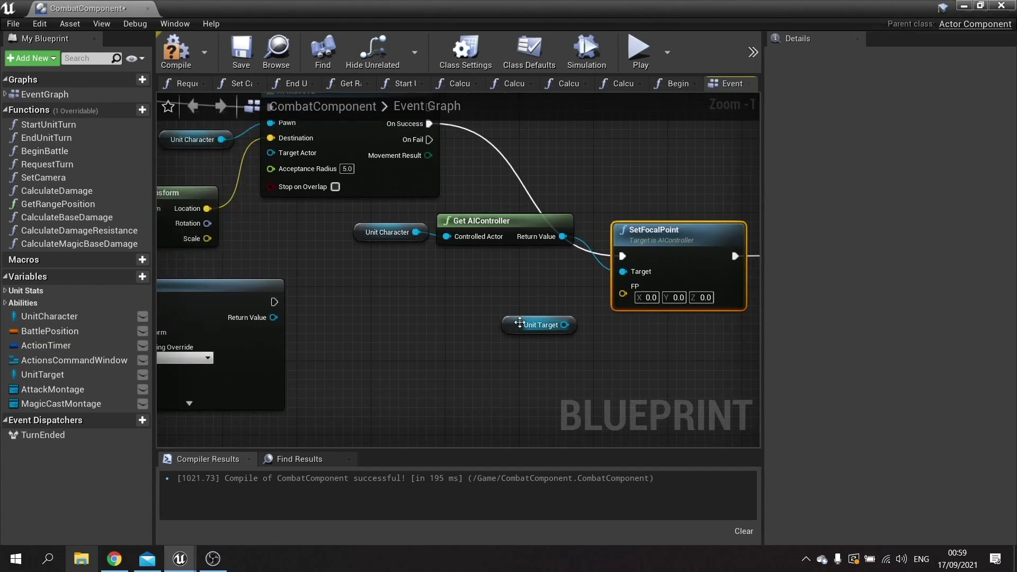
Delete the Unit Target node below Get AIController and add a Get Forward Vector node fed by Break Transform's Rotation.
{"action": "left_click_drag", "start_coordinate": [506, 326], "coordinate": [466, 352]}
{"action": "key", "text": "Delete"}
{"action": "right_click_drag", "start_coordinate": [510, 325], "coordinate": [643, 327]}
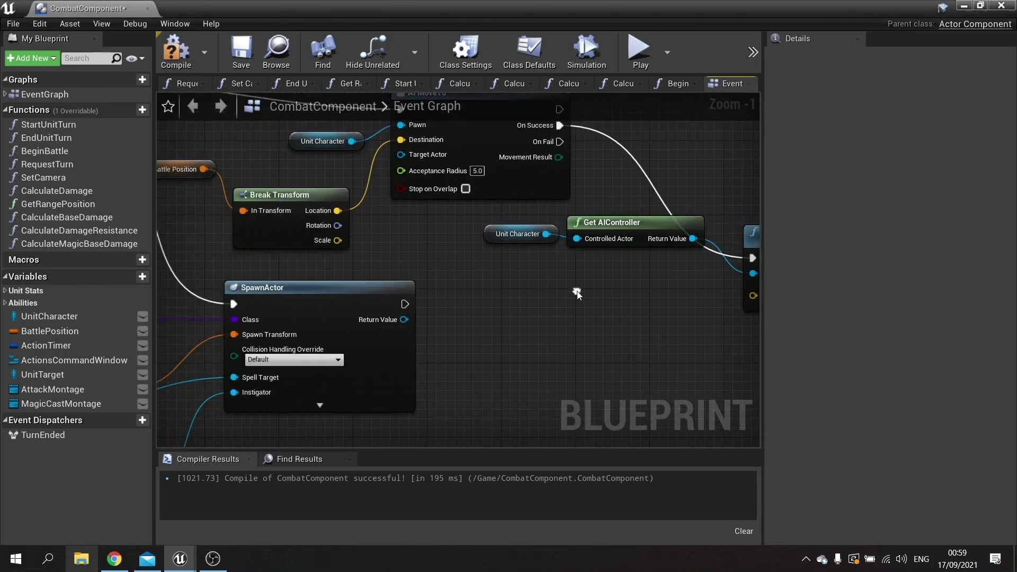
{"action": "right_click_drag", "start_coordinate": [353, 231], "coordinate": [450, 232]}
{"action": "left_click_drag", "start_coordinate": [434, 227], "coordinate": [540, 287]}
{"action": "type", "text": "forward"}
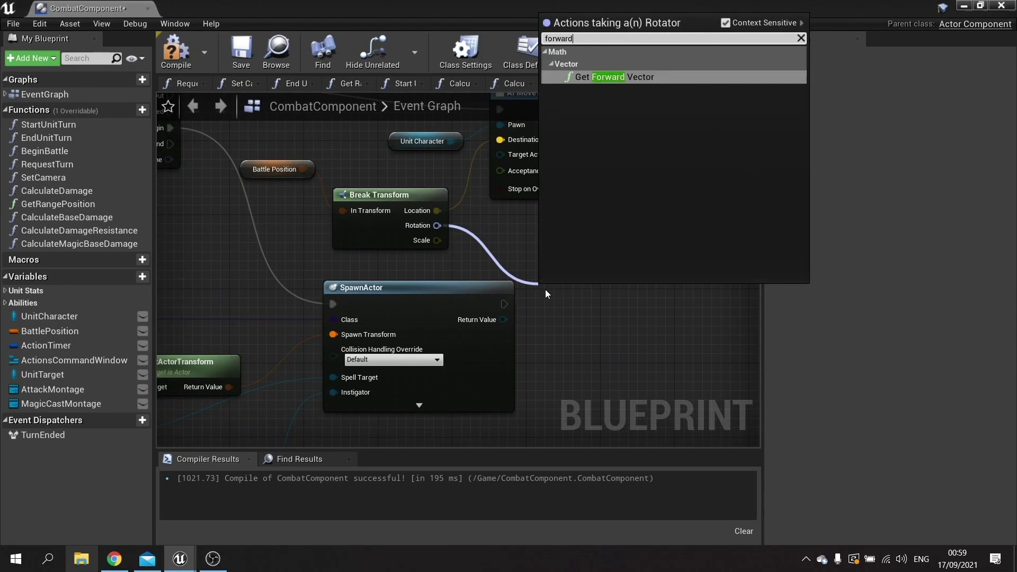
{"action": "key", "text": "Return"}
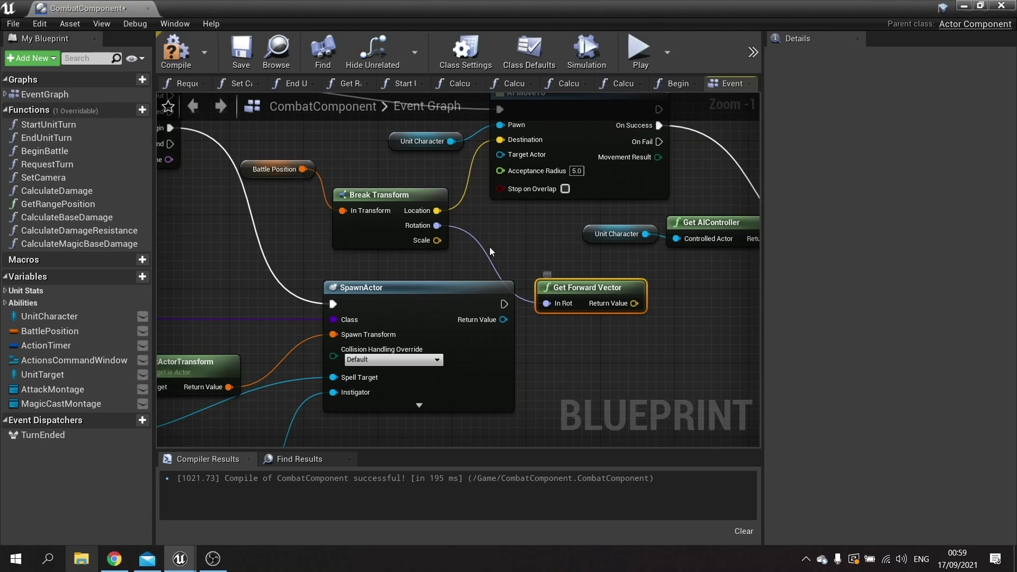
Add a vector + vector node that sums Break Transform's Location and the return value of Get Forward Vector.
{"action": "left_click_drag", "start_coordinate": [438, 211], "coordinate": [653, 263]}
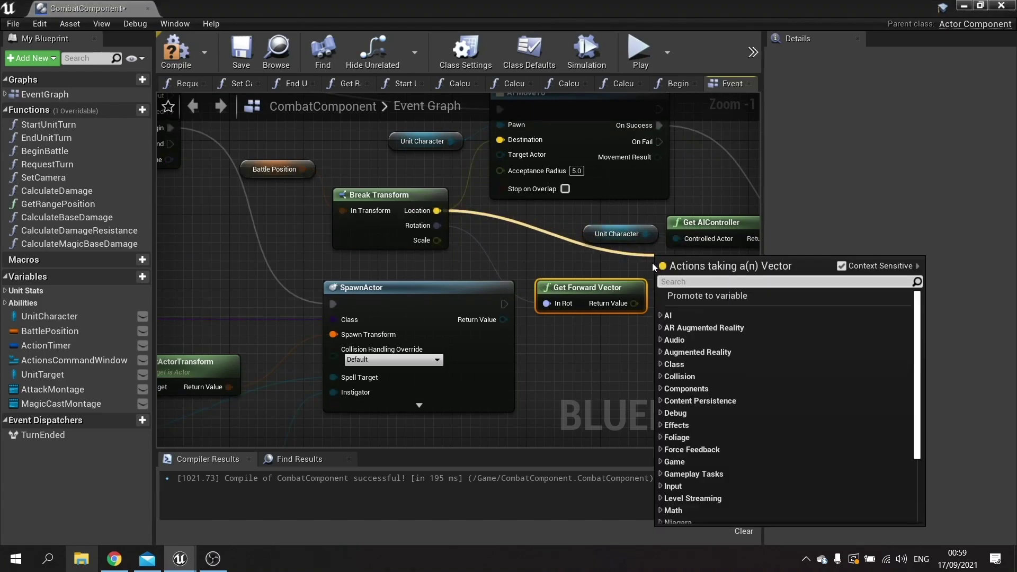
{"action": "type", "text": "make vector"}
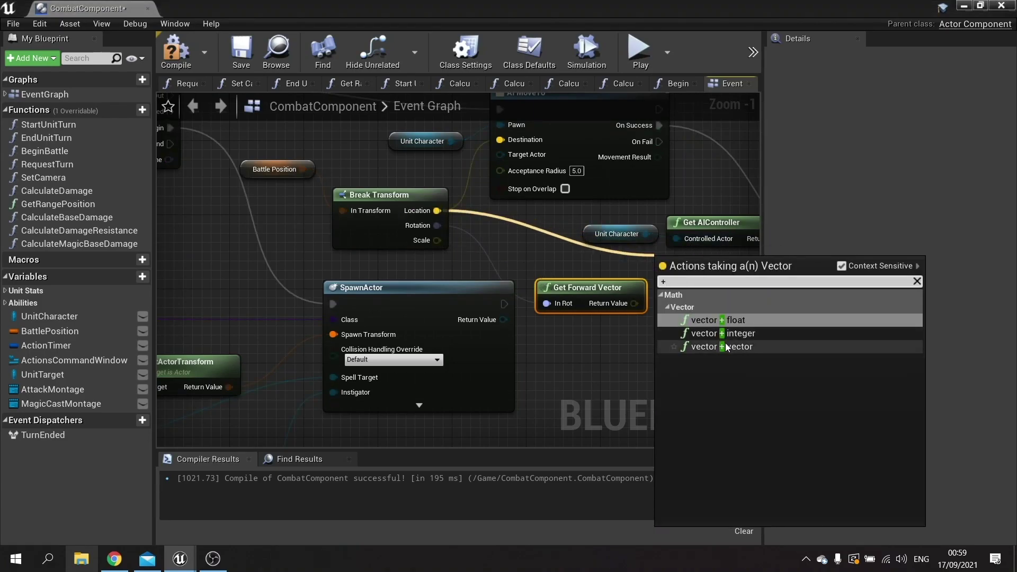
{"action": "key", "text": "Return"}
{"action": "left_click_drag", "start_coordinate": [621, 291], "coordinate": [630, 319]}
{"action": "left_click_drag", "start_coordinate": [643, 332], "coordinate": [680, 282]}
Connect the vector addition's result to SetFocalPoint's FP input and compile the CombatComponent blueprint.
{"action": "right_click_drag", "start_coordinate": [708, 319], "coordinate": [568, 340]}
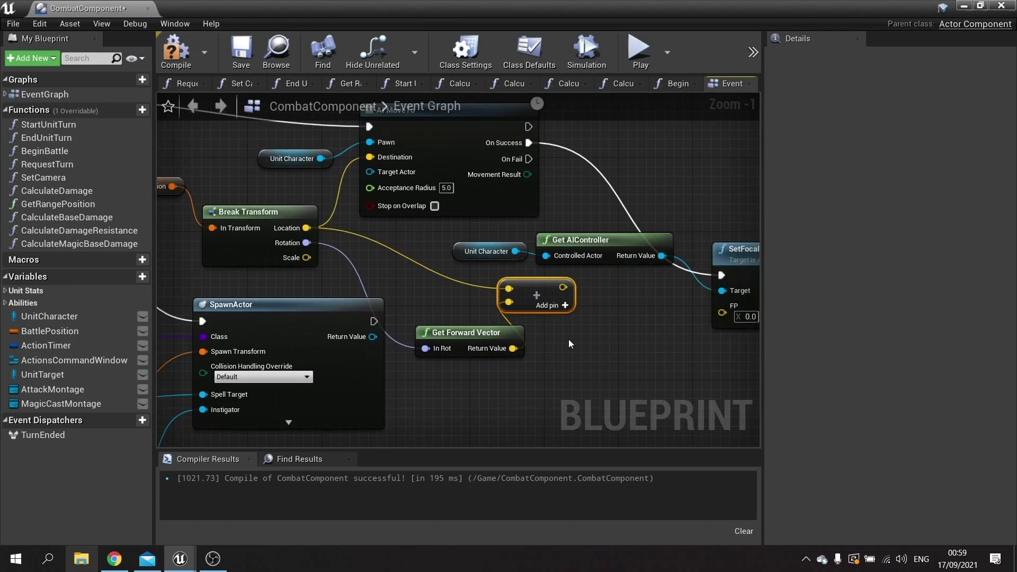
{"action": "right_click_drag", "start_coordinate": [643, 309], "coordinate": [474, 280]}
{"action": "left_click_drag", "start_coordinate": [394, 259], "coordinate": [552, 277]}
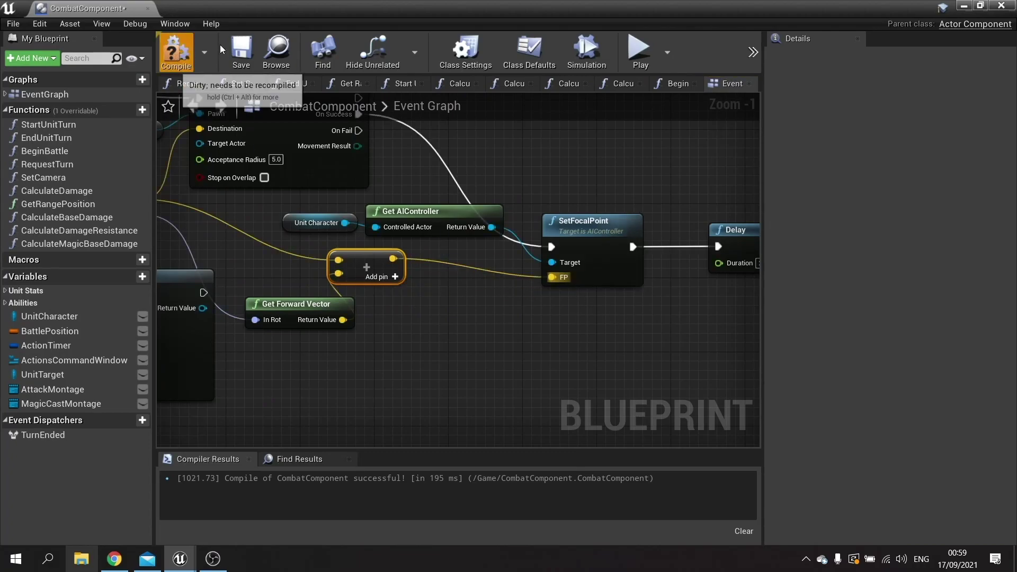
{"action": "left_click", "coordinate": [178, 62]}
Play-test the StreetsArena battle by having Greystone cast Cure (Rank 1) on Fey, and end the play test.
{"action": "left_click", "coordinate": [964, 5]}
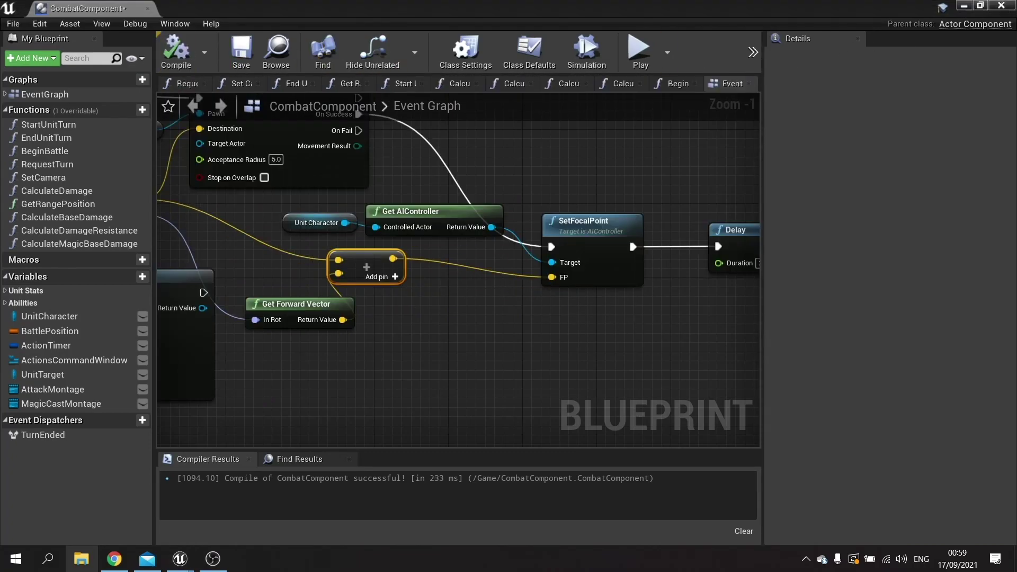
{"action": "left_click", "coordinate": [886, 44]}
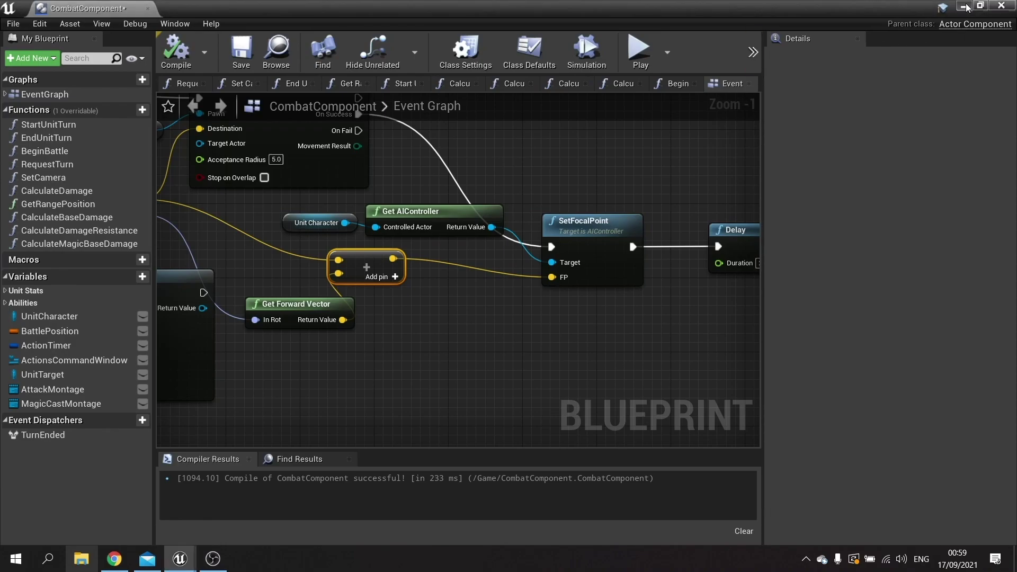
{"action": "left_click", "coordinate": [965, 5]}
{"action": "left_click", "coordinate": [763, 51]}
{"action": "left_click", "coordinate": [804, 139]}
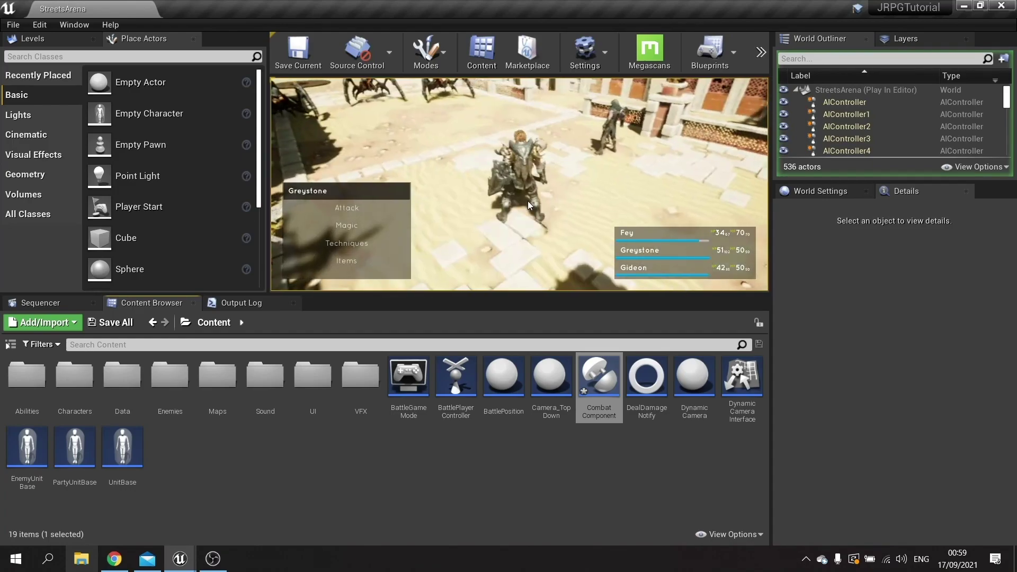
{"action": "left_click", "coordinate": [354, 228]}
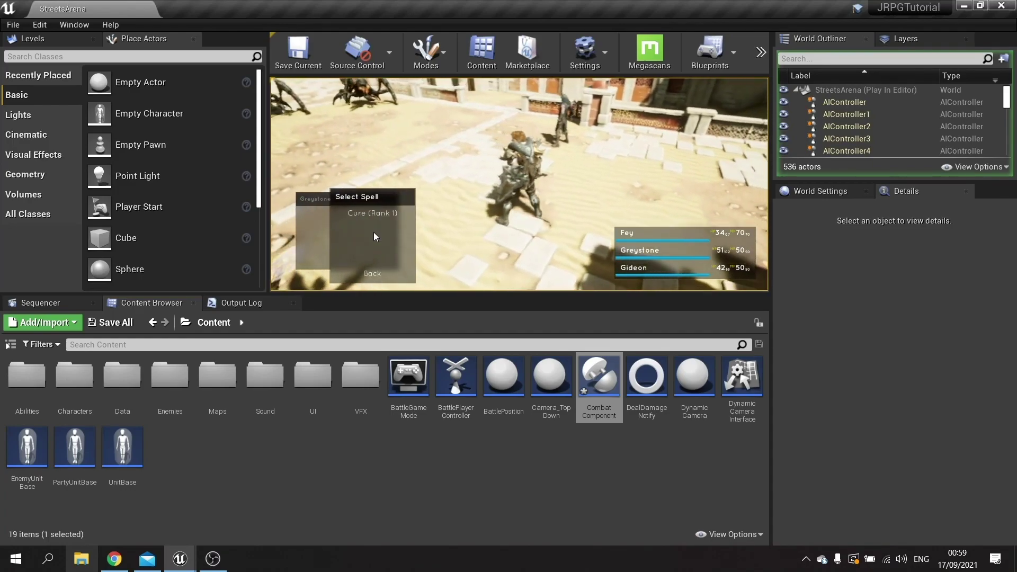
{"action": "left_click", "coordinate": [385, 212]}
{"action": "left_click", "coordinate": [398, 217]}
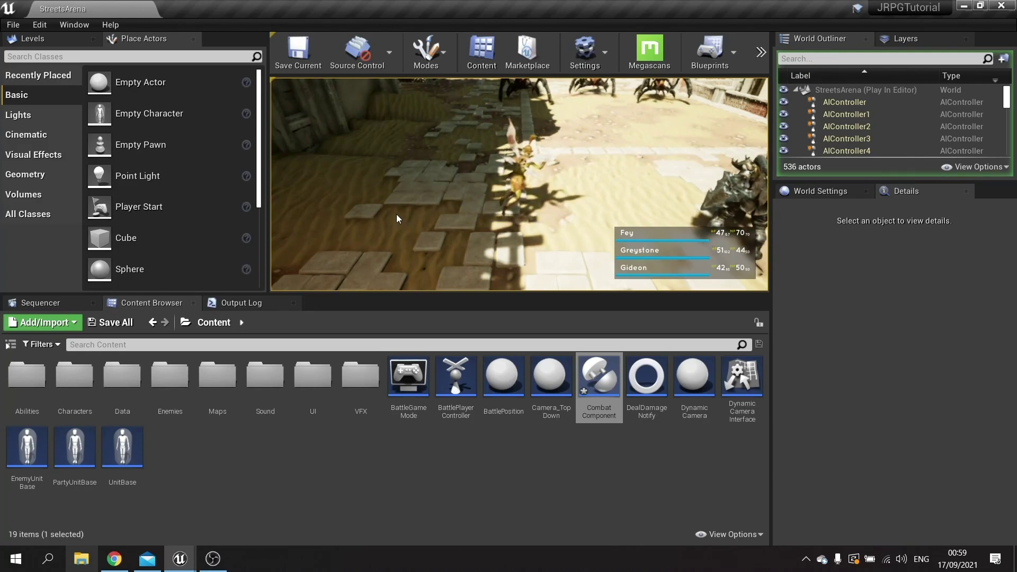
{"action": "key", "text": "Escape"}
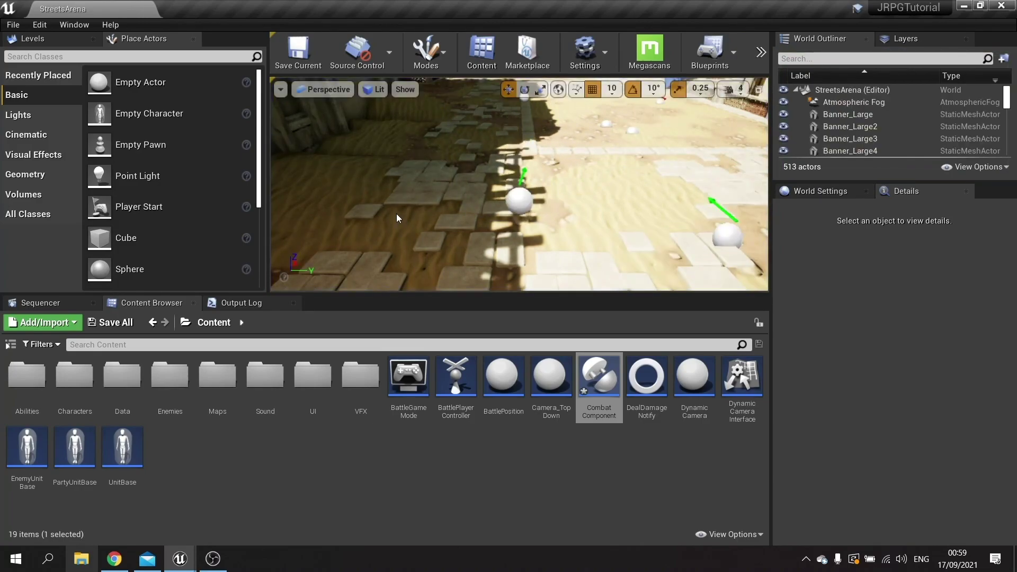